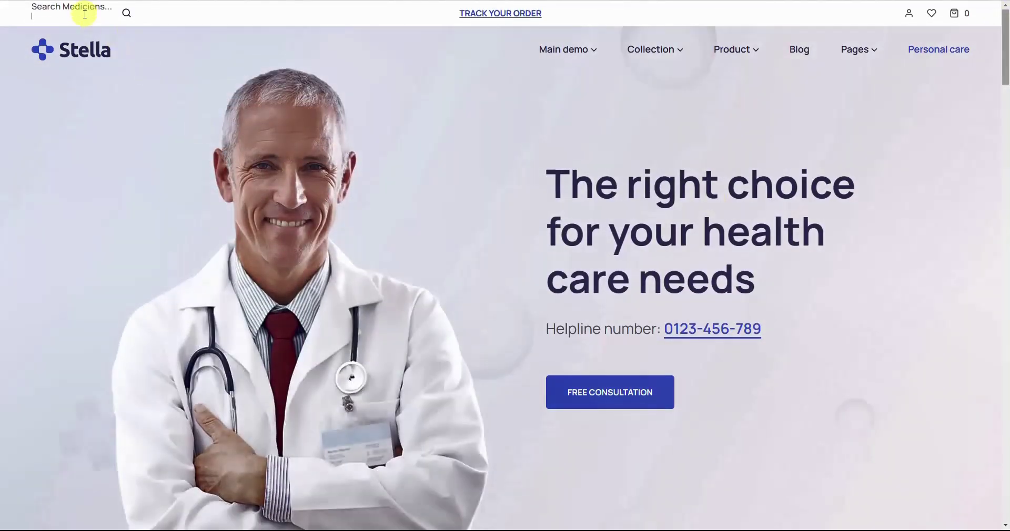
- Preview the predictive search of the medicine store with "S" and clear the search text
click(85, 14)
text(S)
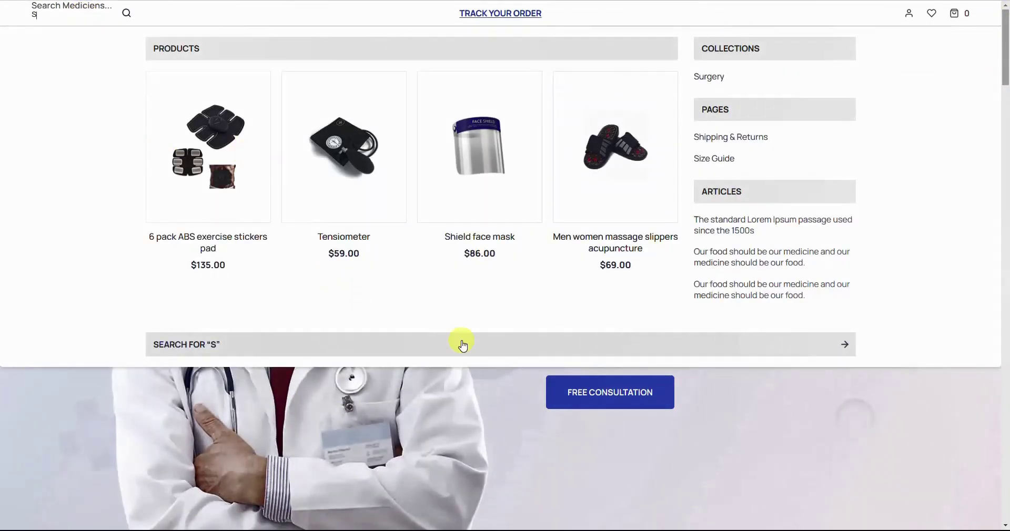
key(BackSpace)
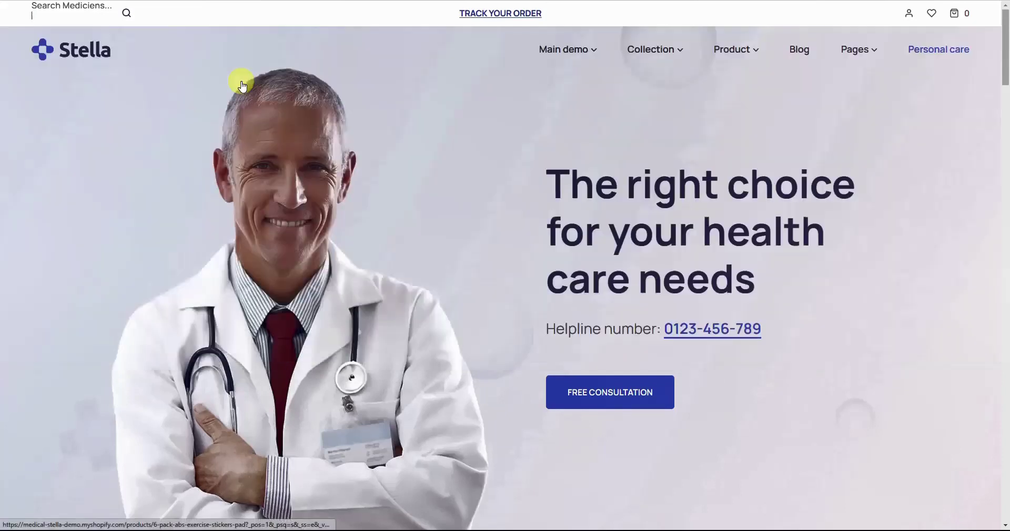
- Look through the header navigation, including the Main demo, Collection, Product and Pages submenus
mouse_move(566, 51)
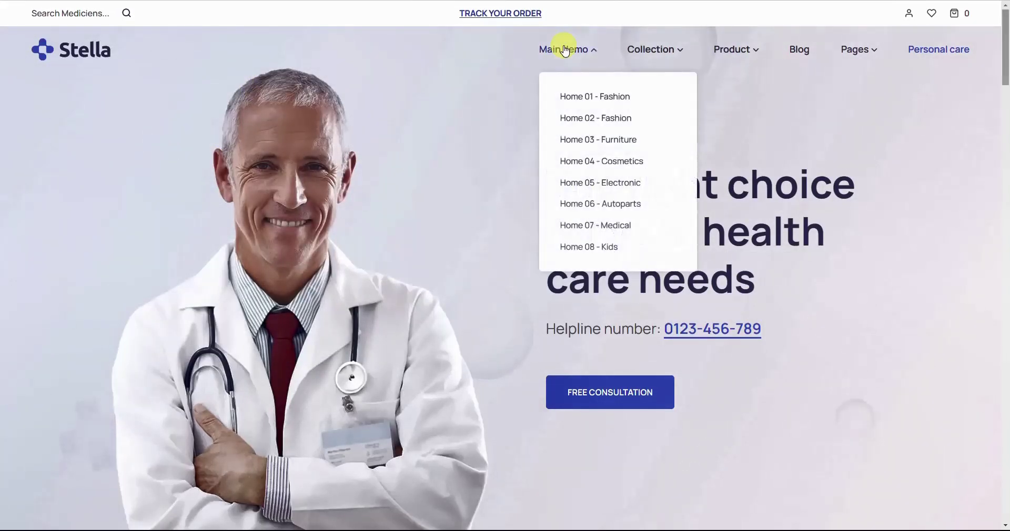
mouse_move(683, 113)
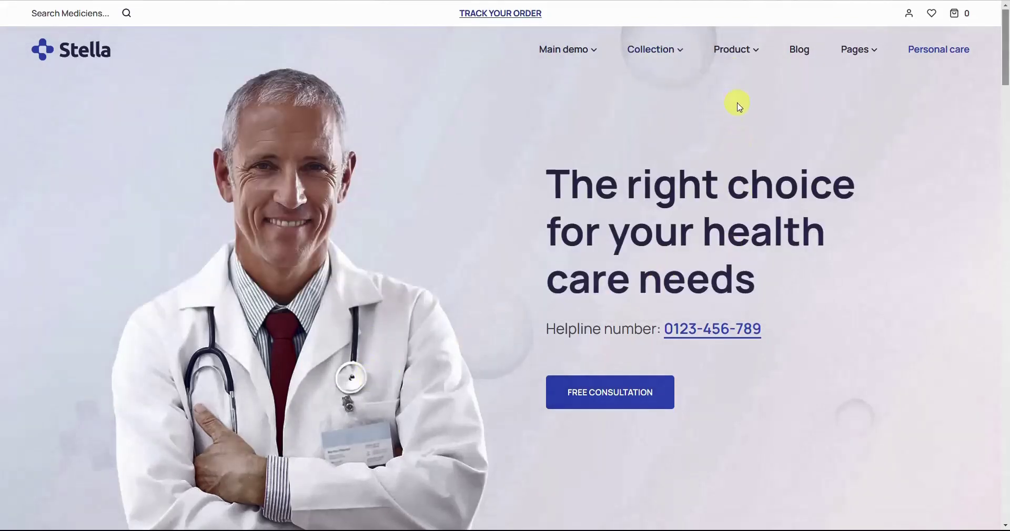
mouse_move(739, 71)
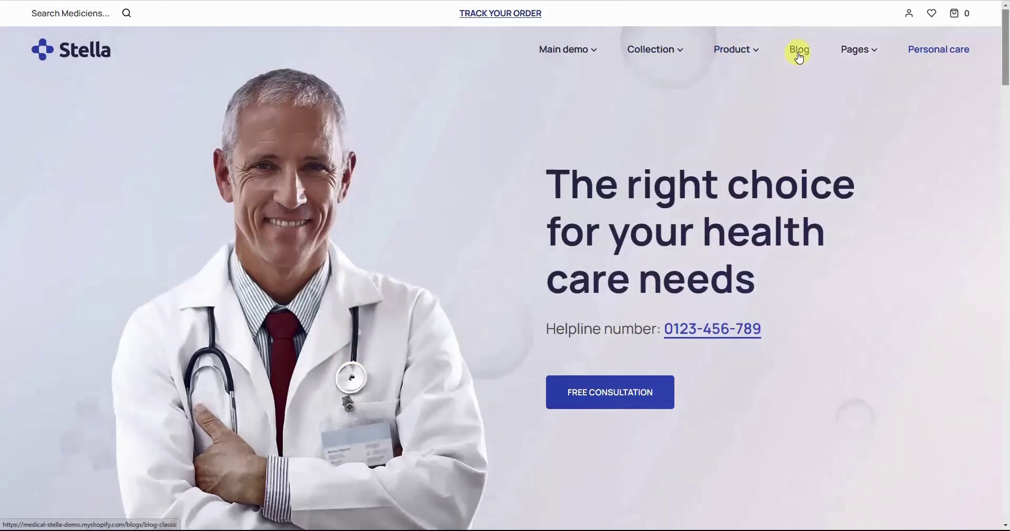
mouse_move(869, 60)
mouse_move(793, 178)
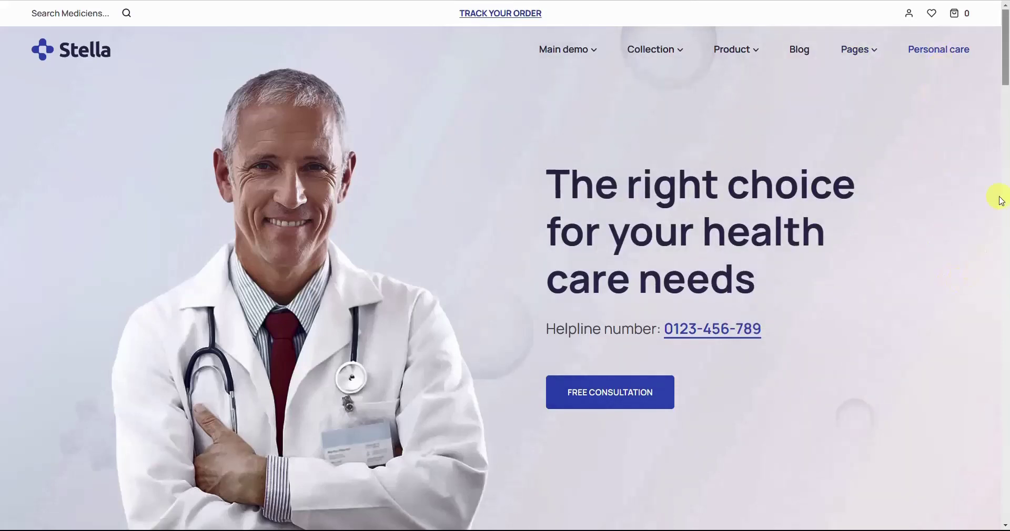
- Inspect the account options, including the language and country/region choices, and view the compare list
click(909, 19)
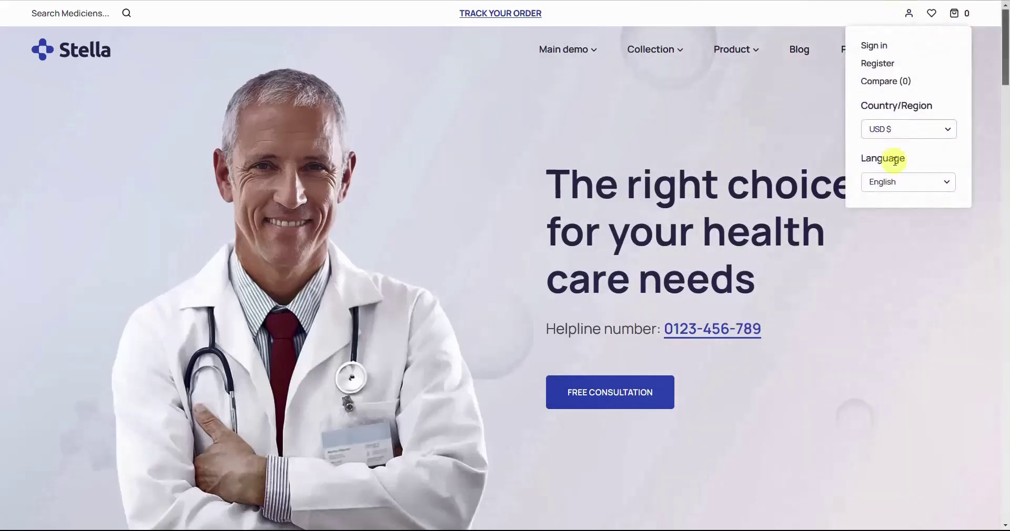
click(905, 182)
click(897, 132)
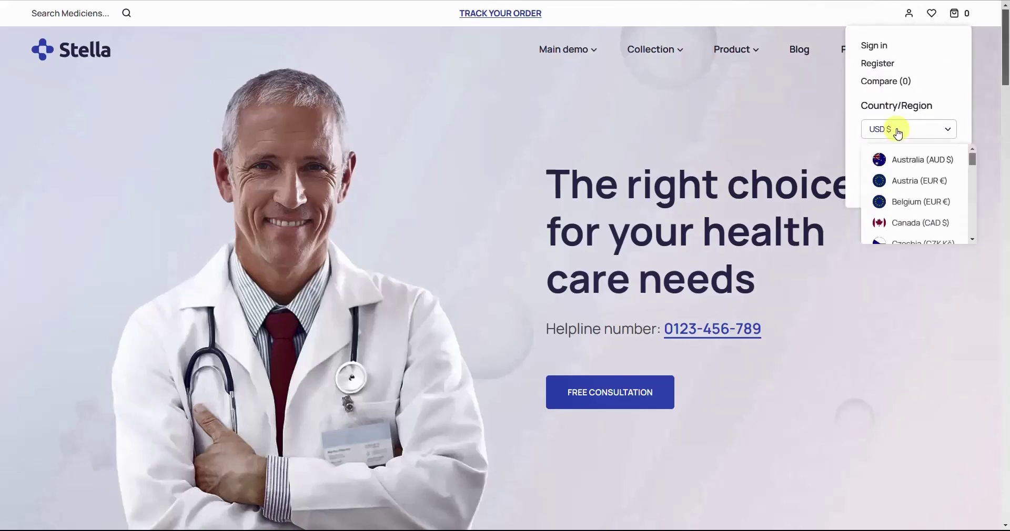
mouse_move(972, 156)
mouse_down()
mouse_move(974, 236)
mouse_move(973, 156)
mouse_up()
click(921, 133)
click(889, 84)
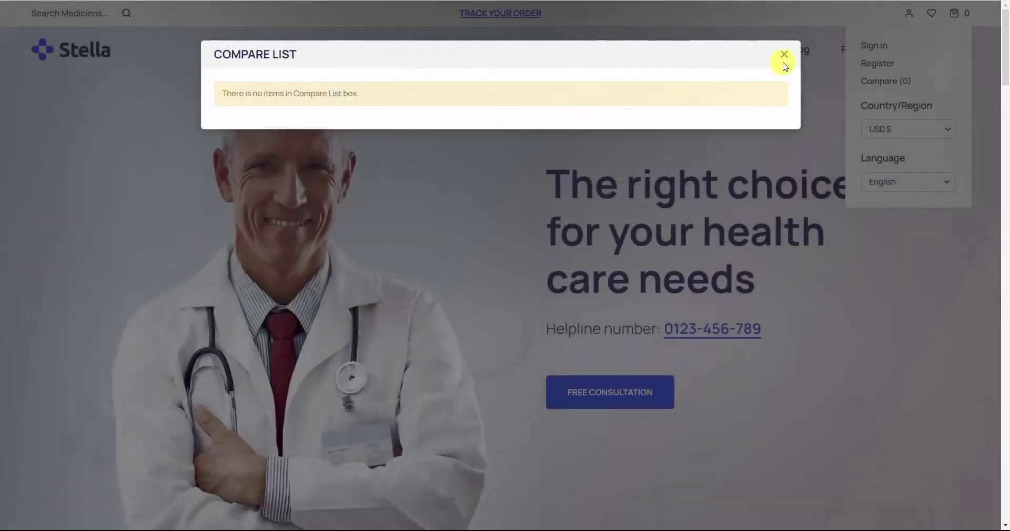
click(784, 58)
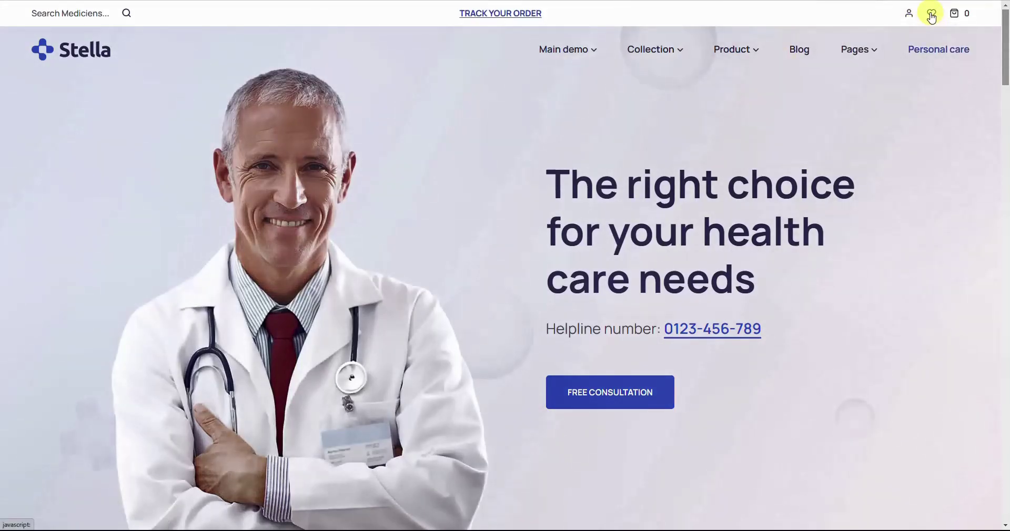
- Check the wishlist and shopping cart from the store header
click(932, 16)
click(912, 94)
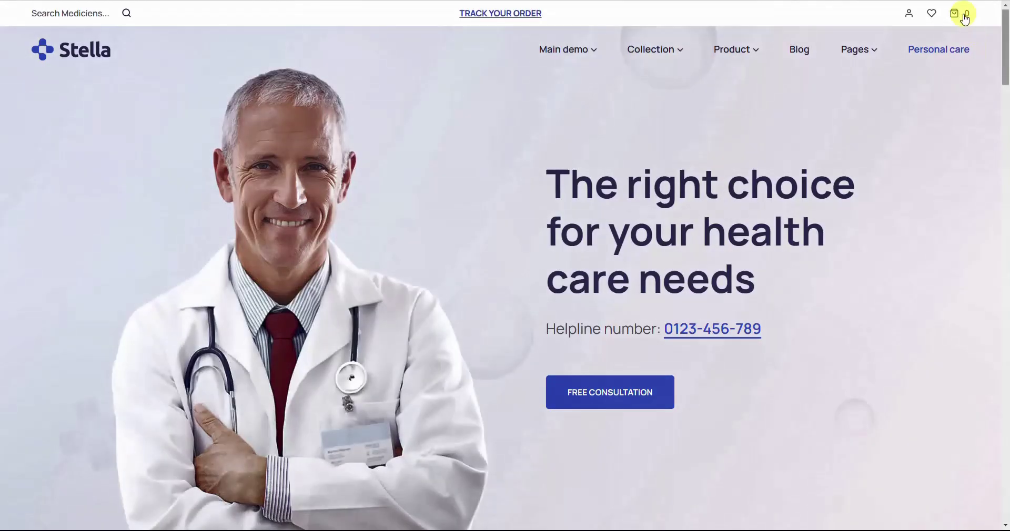
click(956, 14)
click(959, 35)
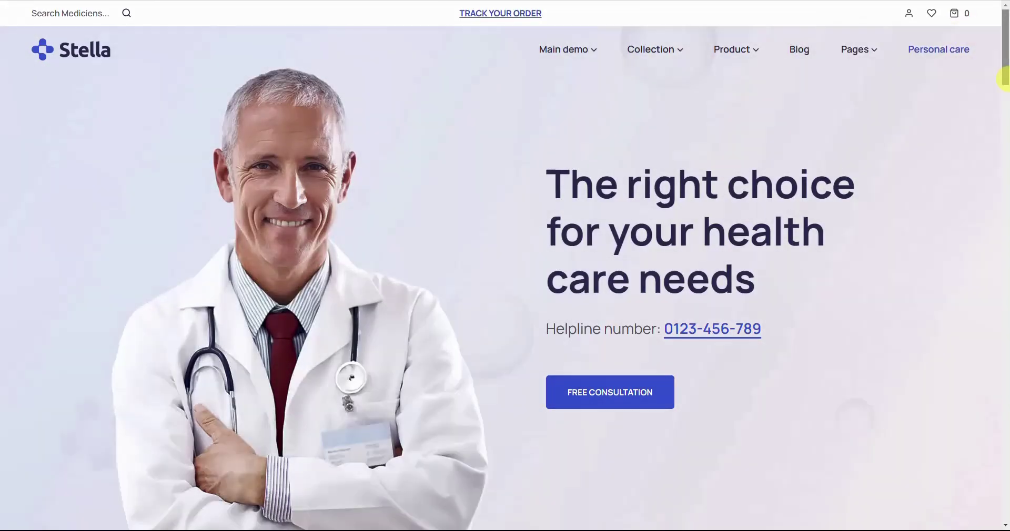
- Add two units of Medical laser equipment in size M to the cart from its quick view in Popular Products
drag(1006, 15, 1007, 157)
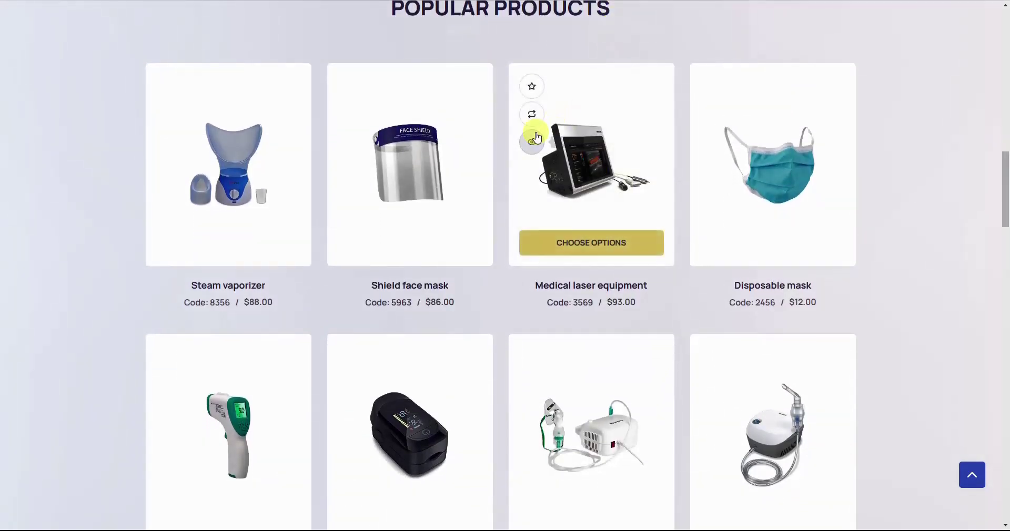
click(533, 138)
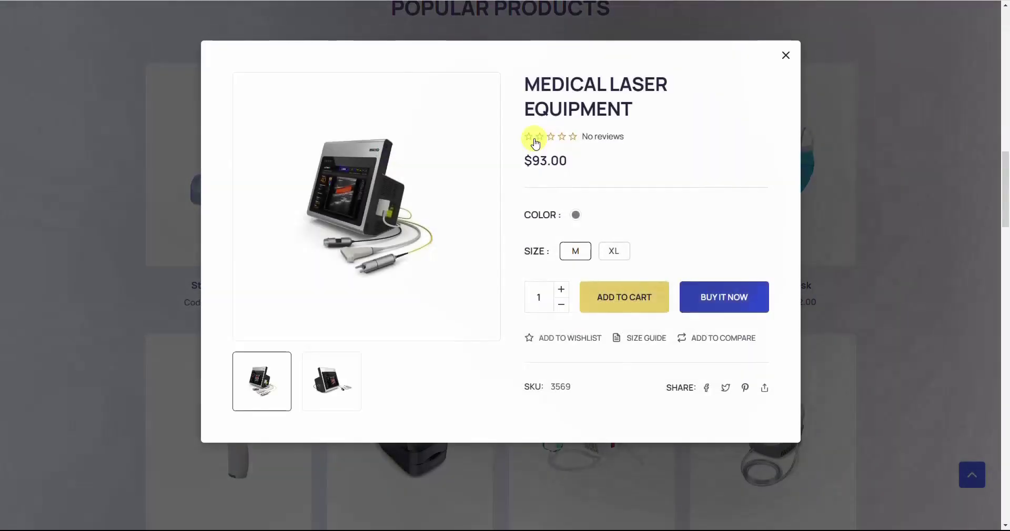
click(562, 293)
click(605, 295)
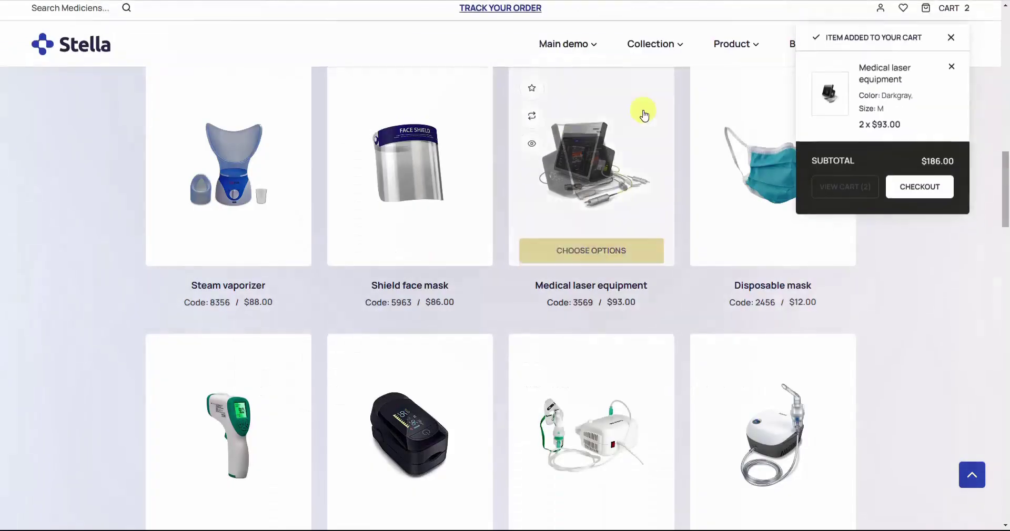
- Add one Shield face mask in size S to the cart and return to the beginning of the home page
click(405, 246)
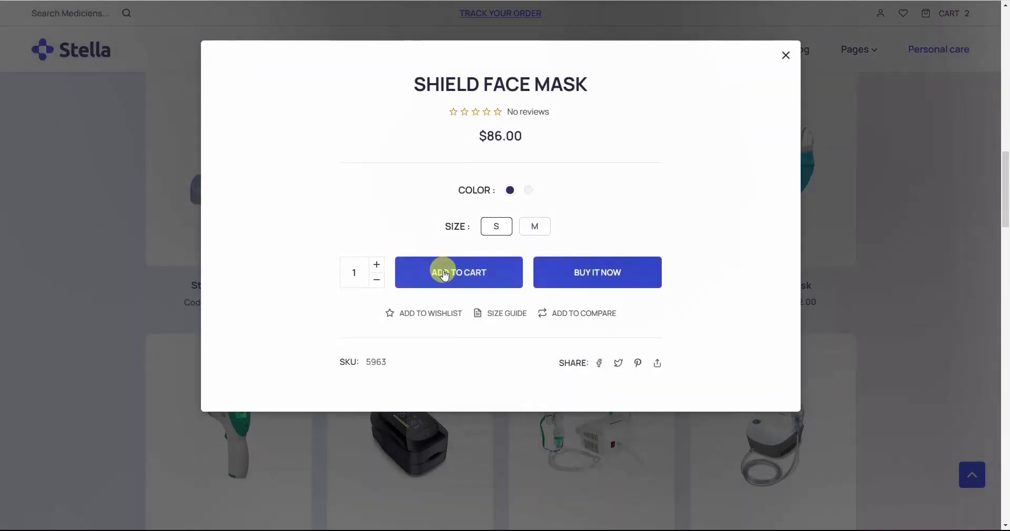
click(437, 263)
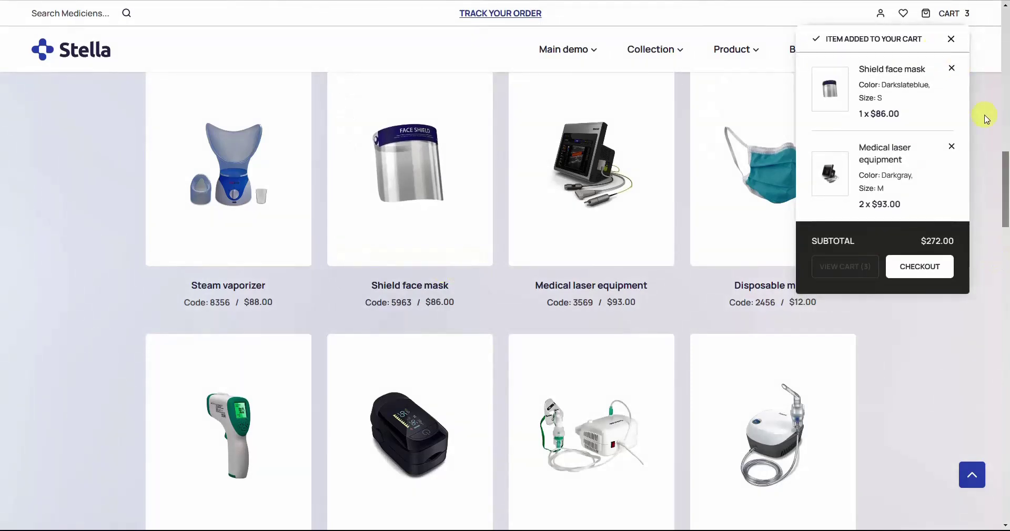
scroll(983, 118, up, 10)
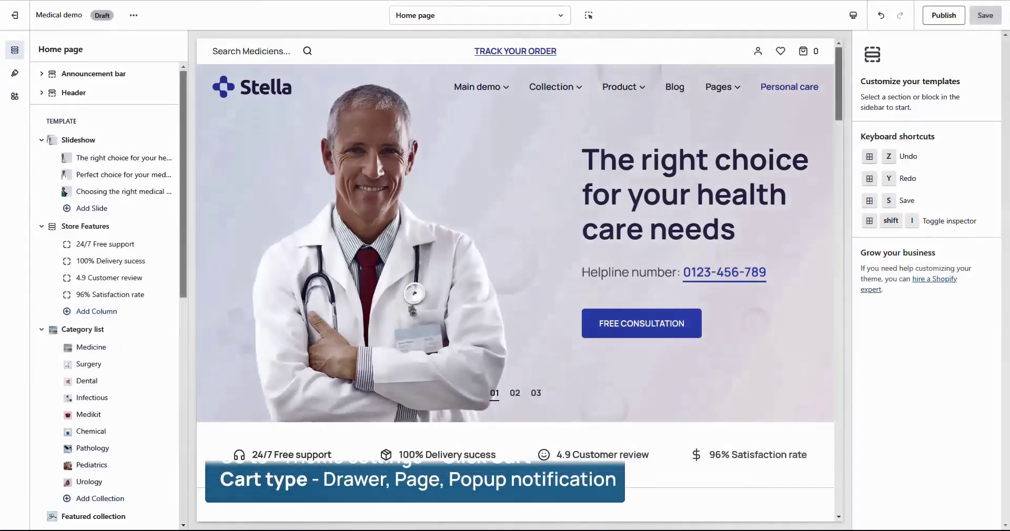
- In the Shopify theme editor's cart settings, assign the Chemical collection to the cart drawer and enable vendor display
click(15, 75)
click(93, 375)
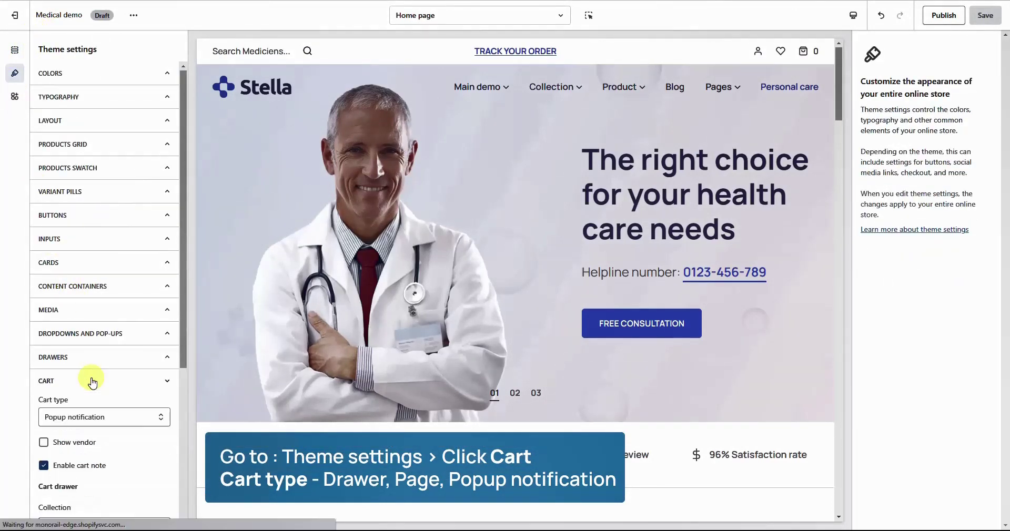
drag(185, 222, 170, 348)
scroll(170, 349, down, 1)
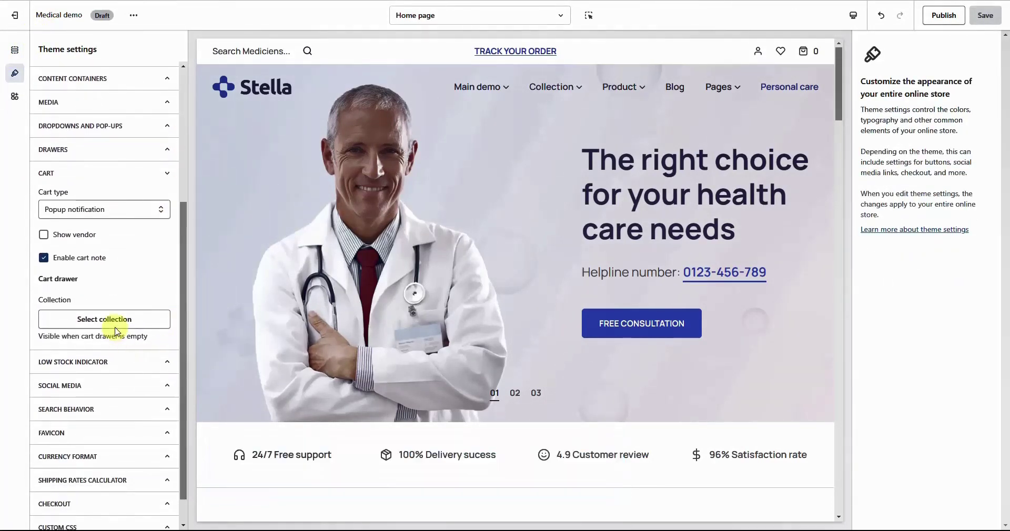
click(115, 319)
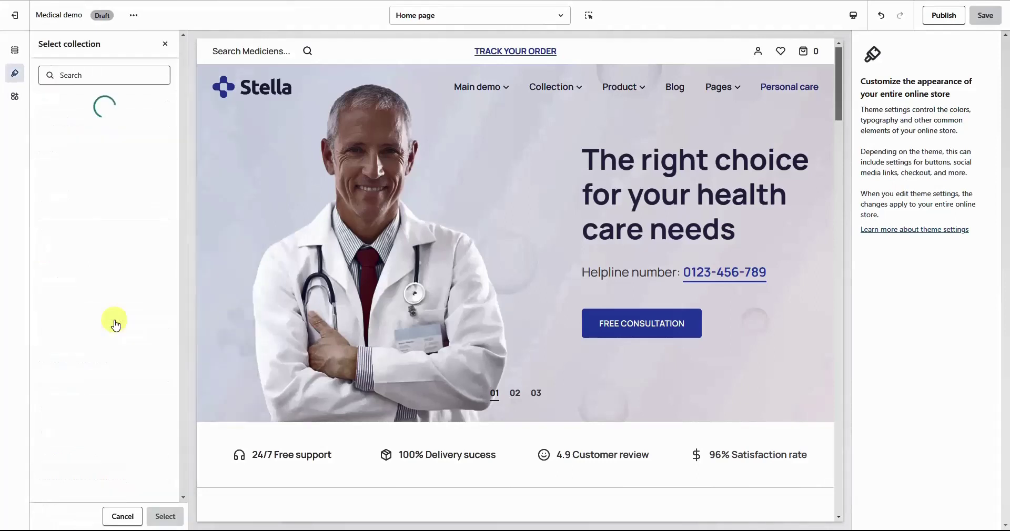
click(116, 141)
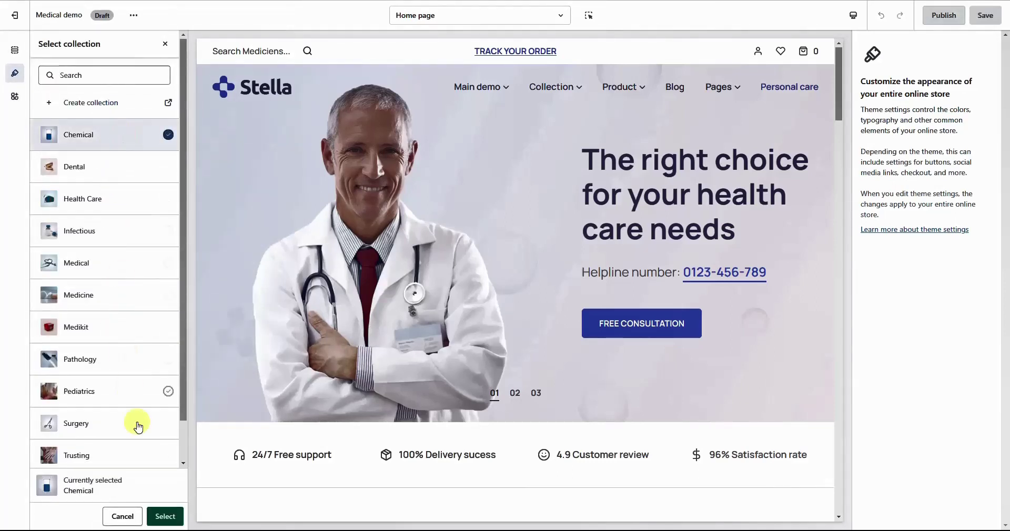
click(165, 517)
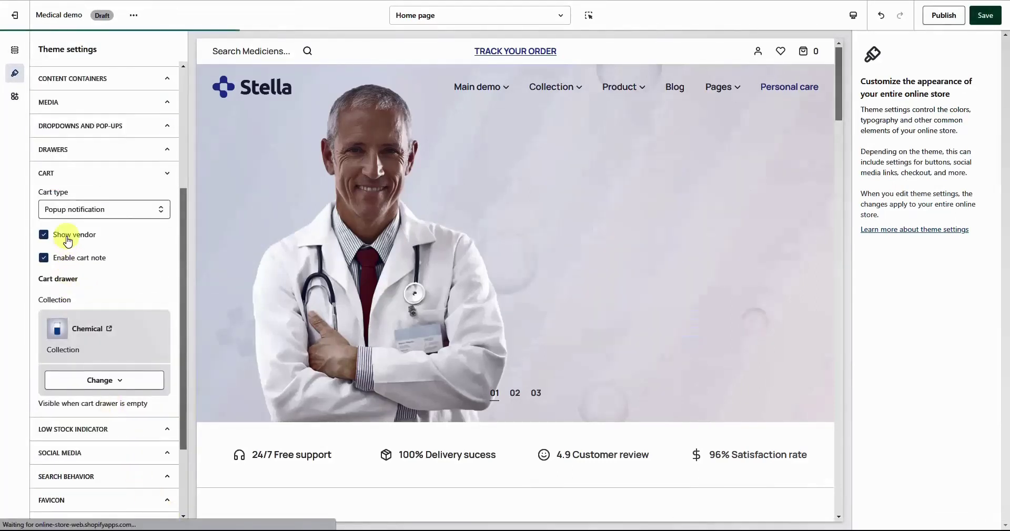
- Set the cart type to Drawer and save the theme settings
click(52, 209)
click(57, 229)
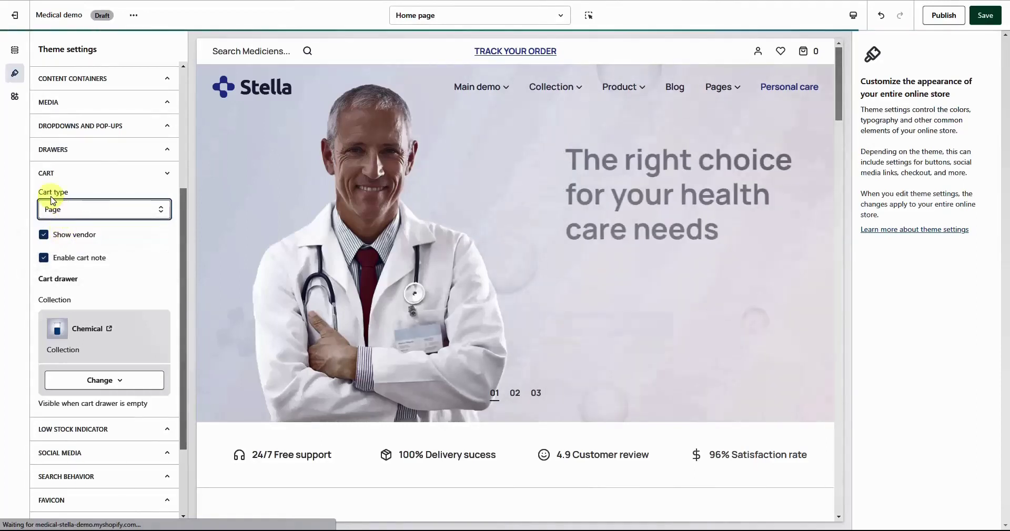
click(57, 210)
click(57, 219)
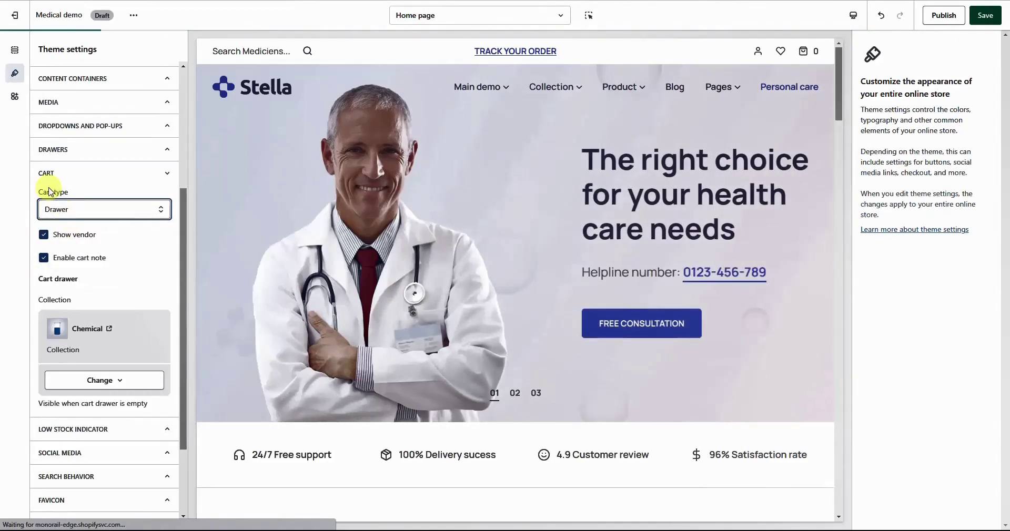
click(986, 17)
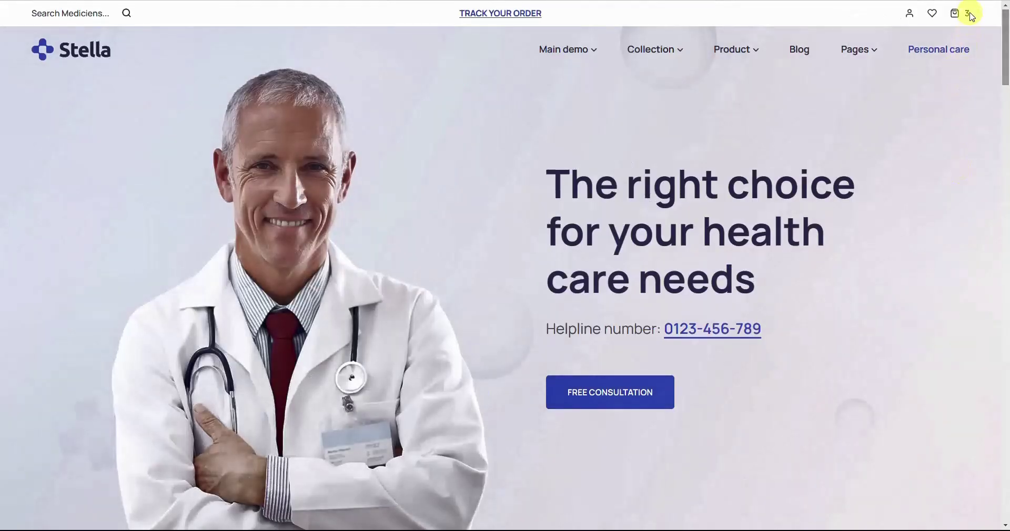
- On the storefront, try the cart drawer's quantity and seller-instructions controls, remove all items from the cart and close the drawer
click(955, 11)
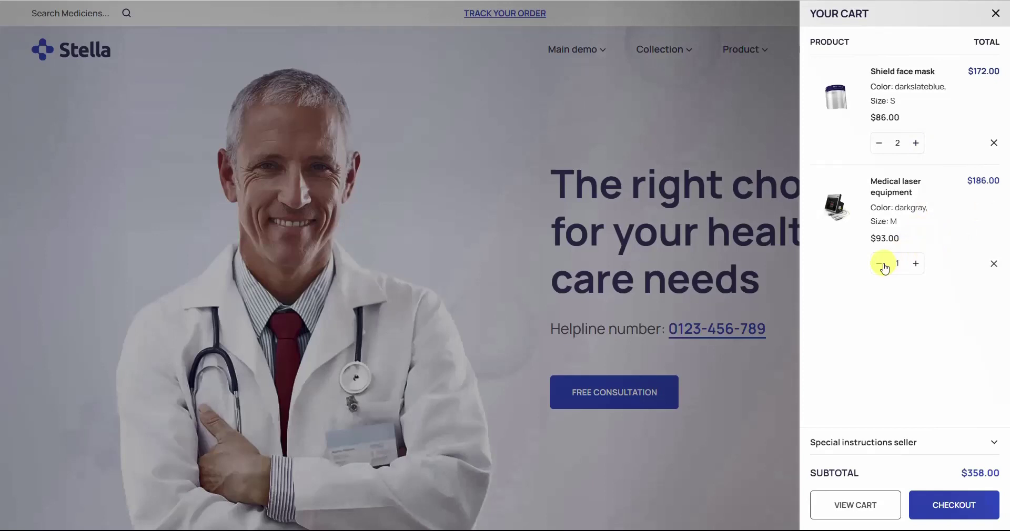
click(868, 444)
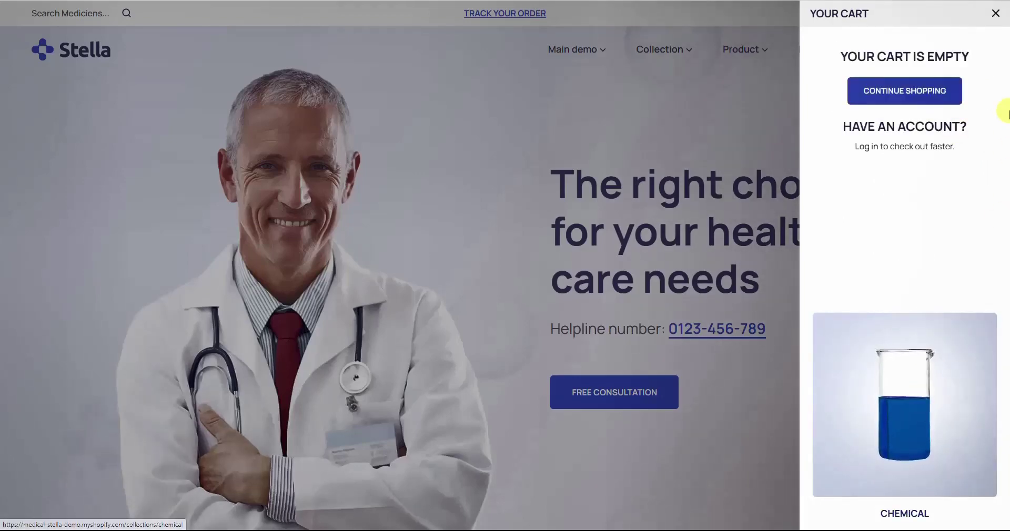
click(995, 14)
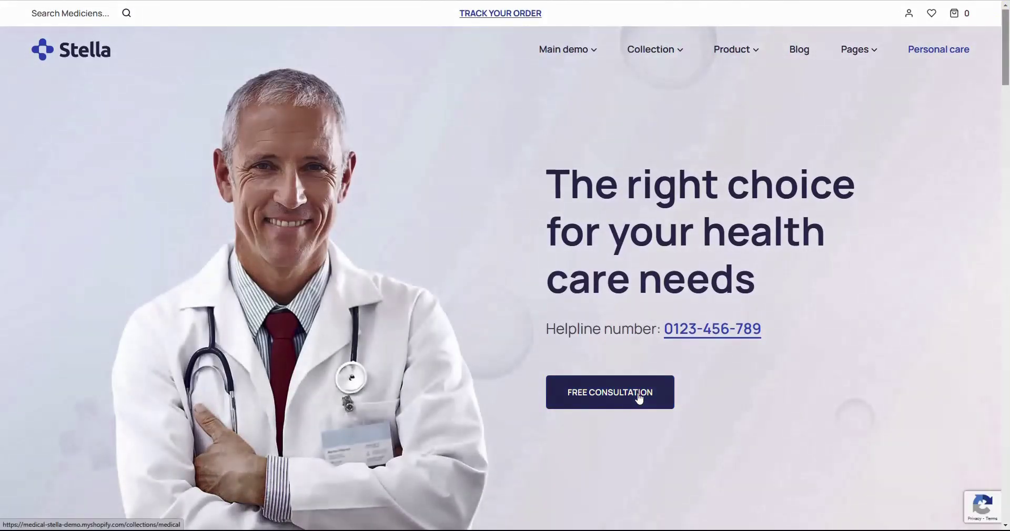
- View the second and third slides of the home page slideshow
scroll(1007, 49, down, 1)
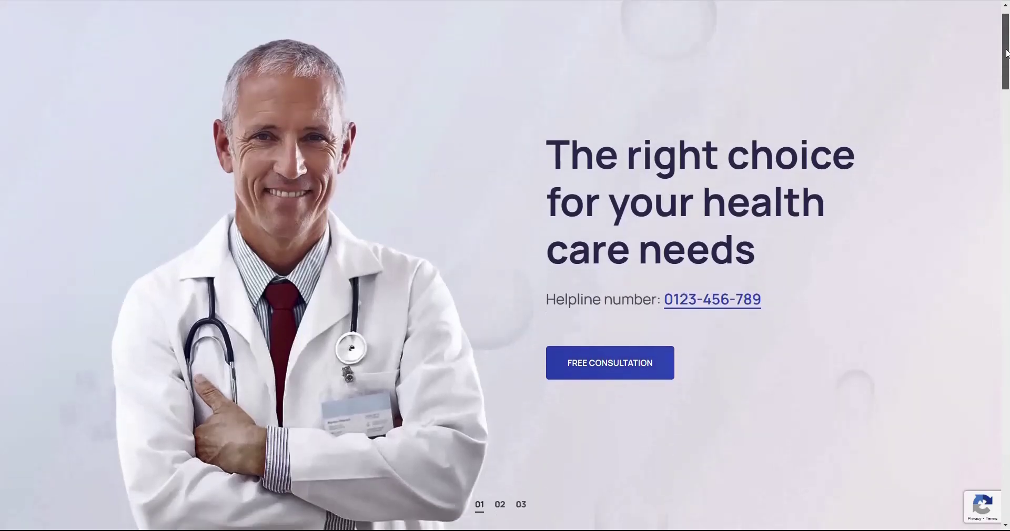
click(499, 497)
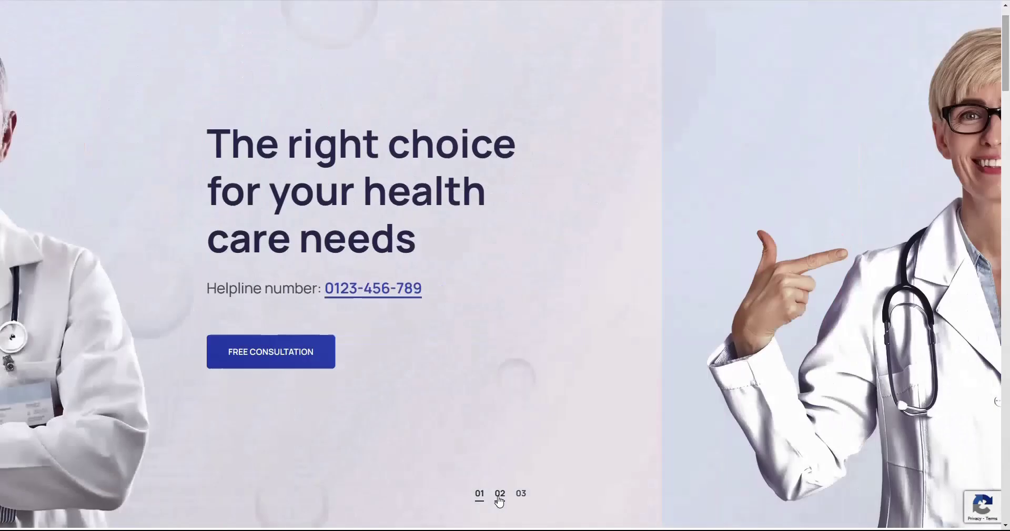
click(520, 495)
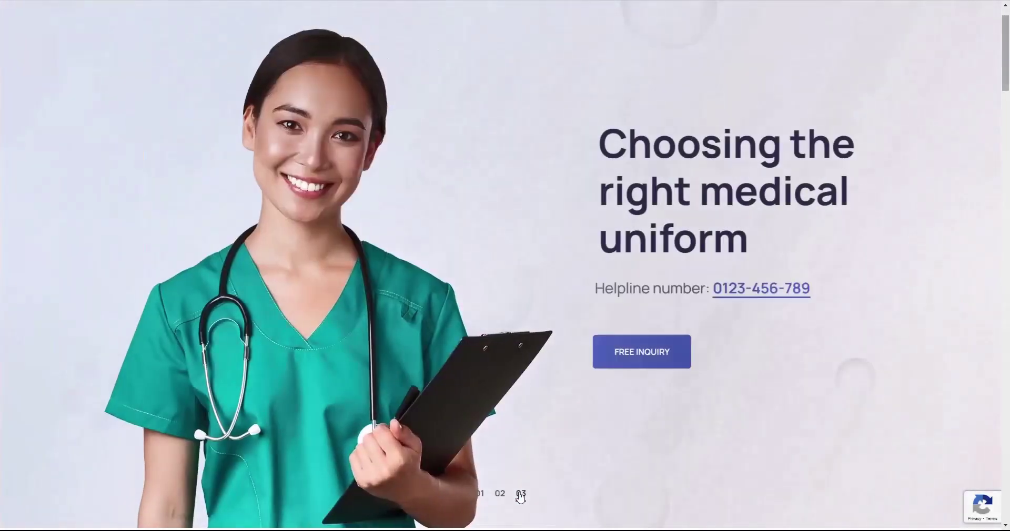
- Browse more categories in the Browse Medicines carousel and view the Popular Products section
scroll(821, 82, down, 10)
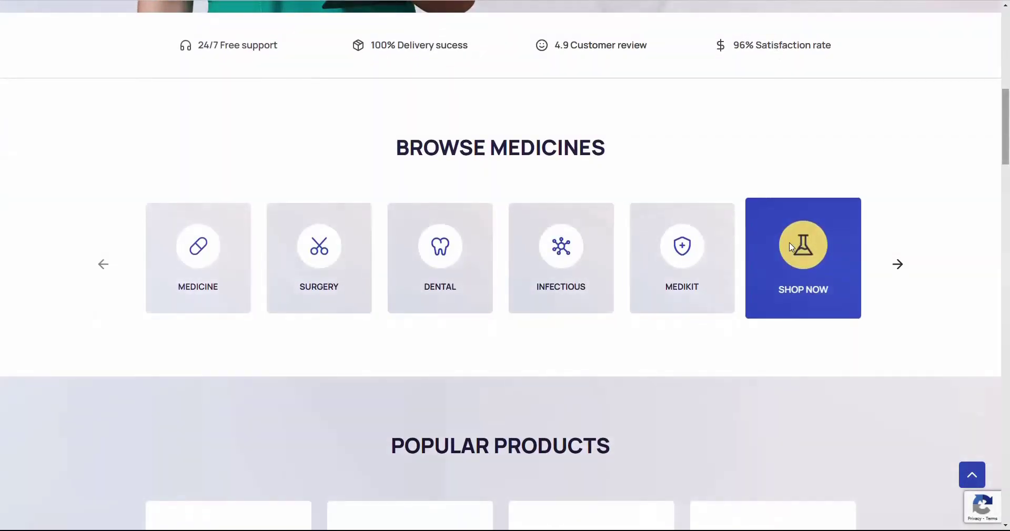
click(898, 264)
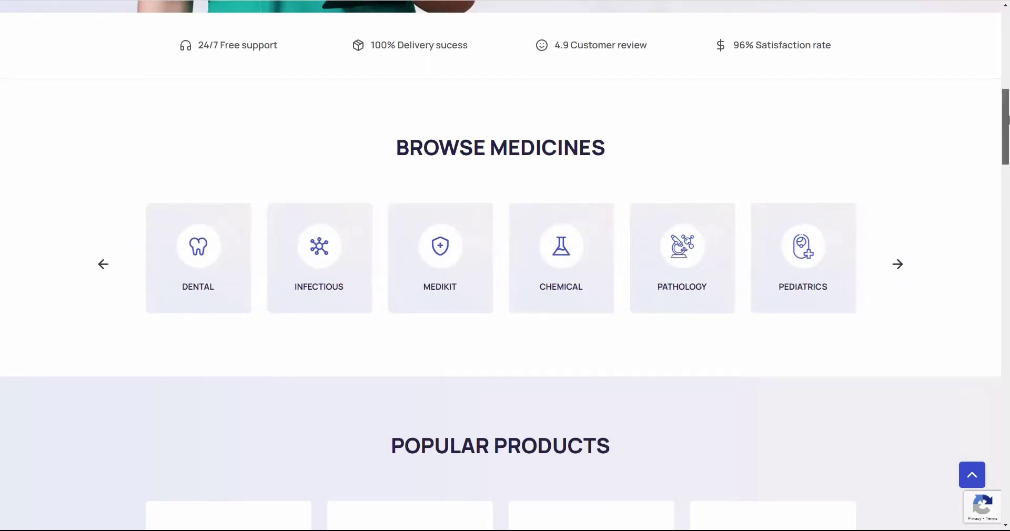
scroll(1008, 179, down, 8)
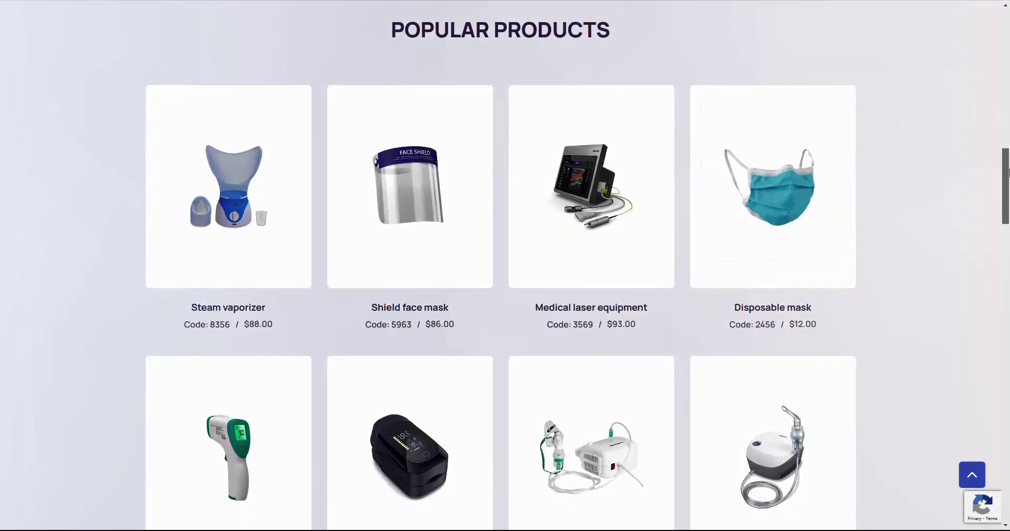
- Add the Heart rate monitor finger to the wishlist, add two of it to the cart from there and close the cart drawer
scroll(941, 160, down, 3)
mouse_move(413, 362)
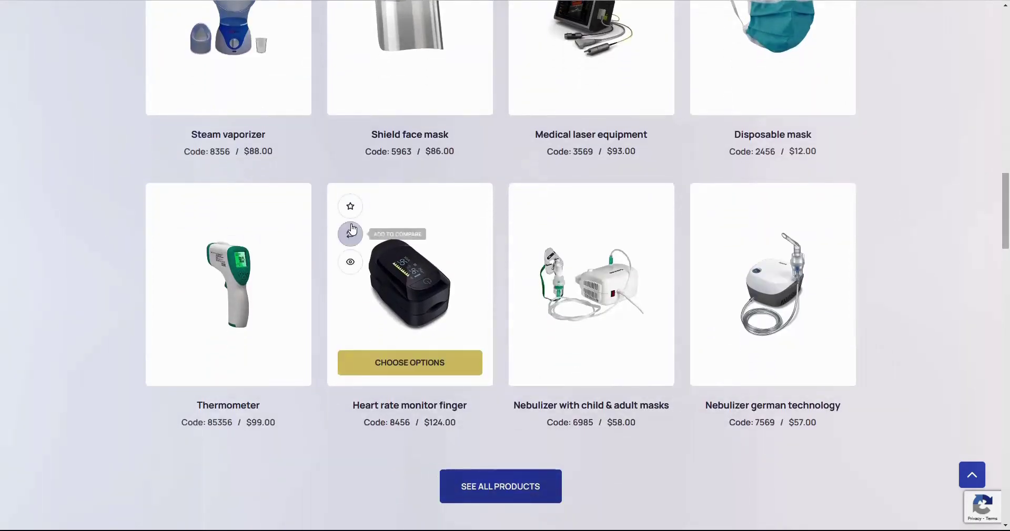
click(350, 208)
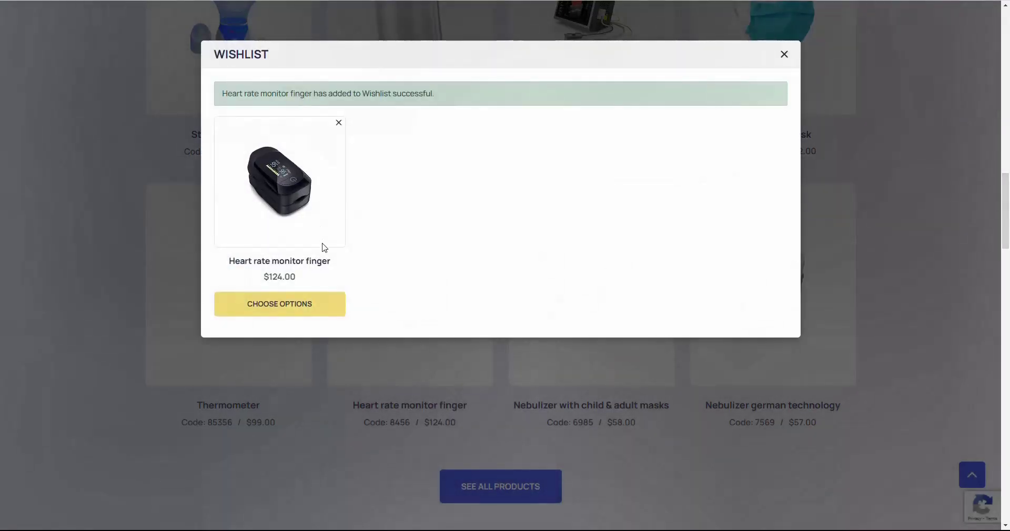
click(307, 305)
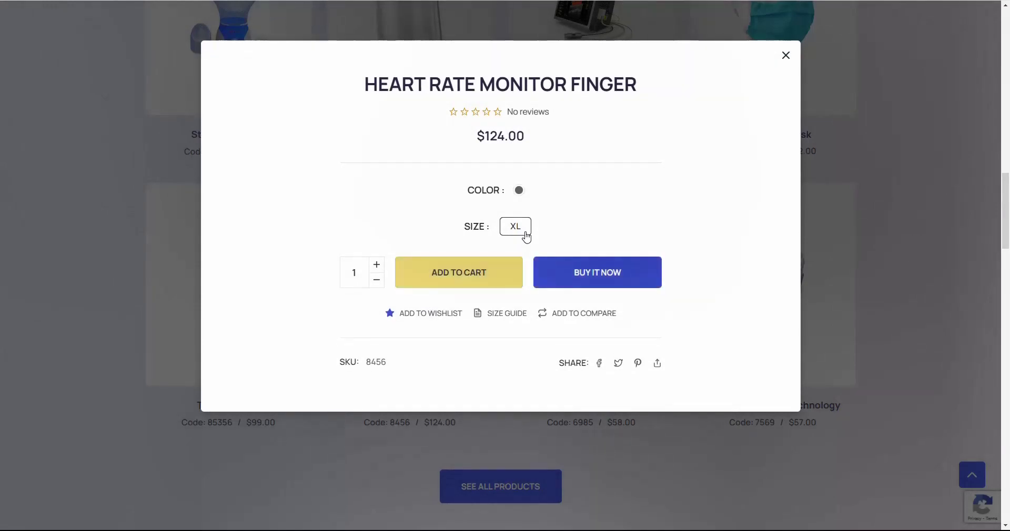
click(378, 266)
click(458, 275)
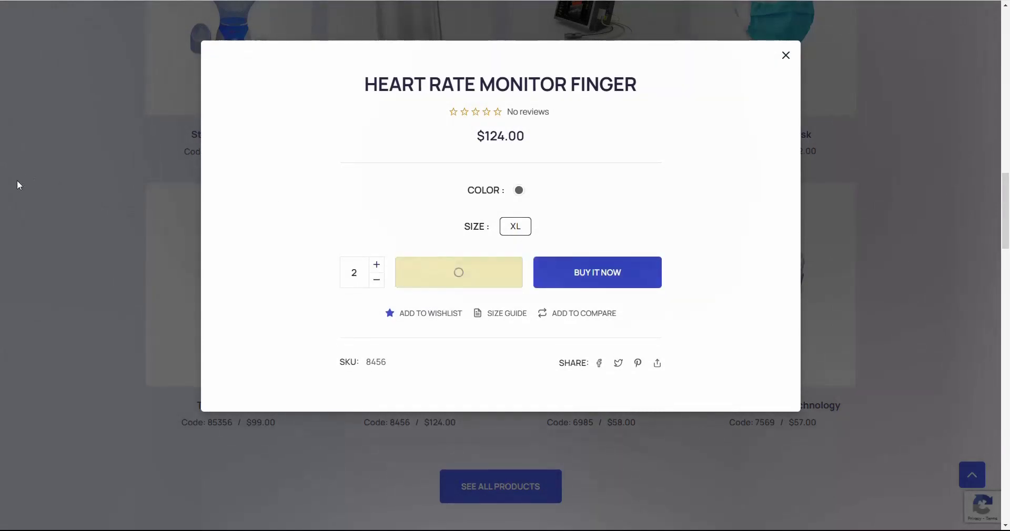
click(39, 182)
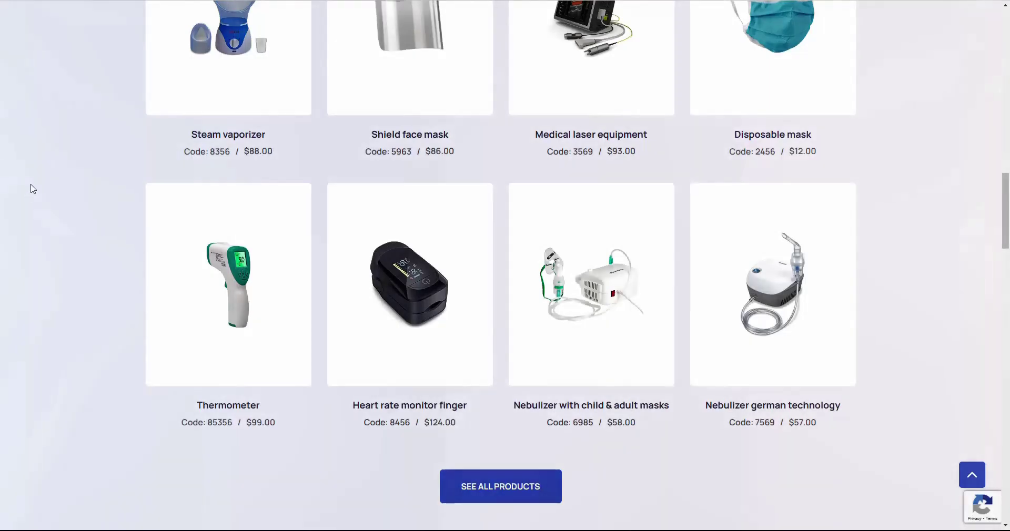
- Add the Thermometer to the compare list, add two in lightskyblue, size M, to the cart from there and close the cart drawer
mouse_move(180, 295)
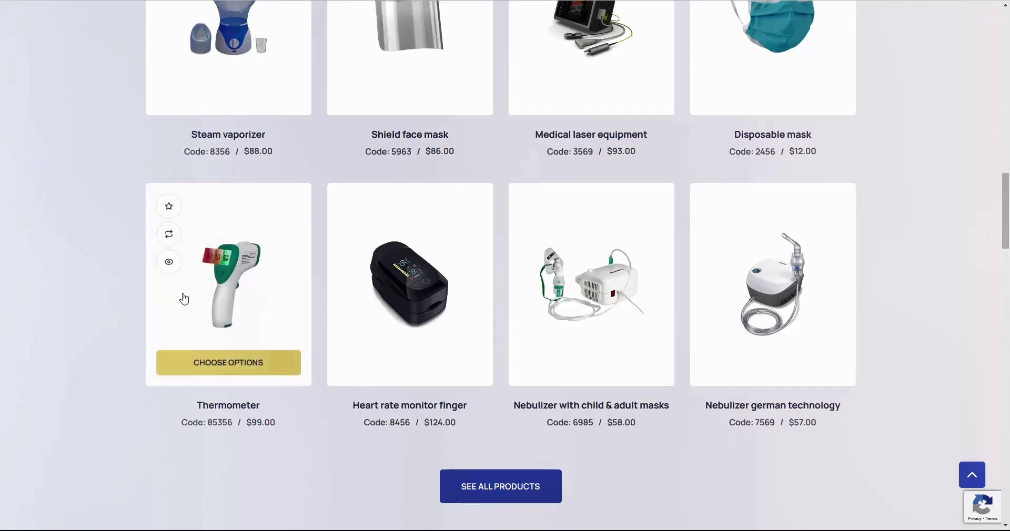
click(169, 237)
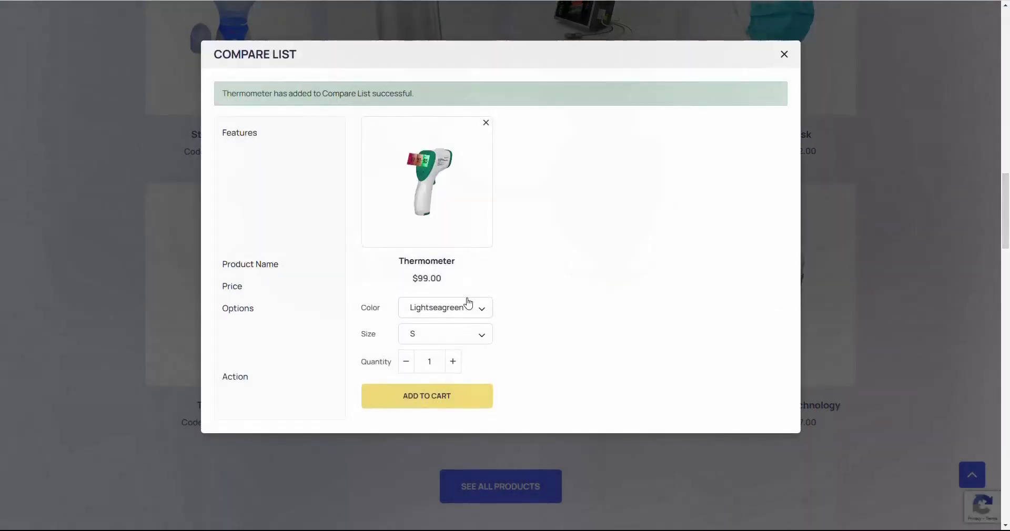
click(469, 305)
click(446, 337)
click(448, 397)
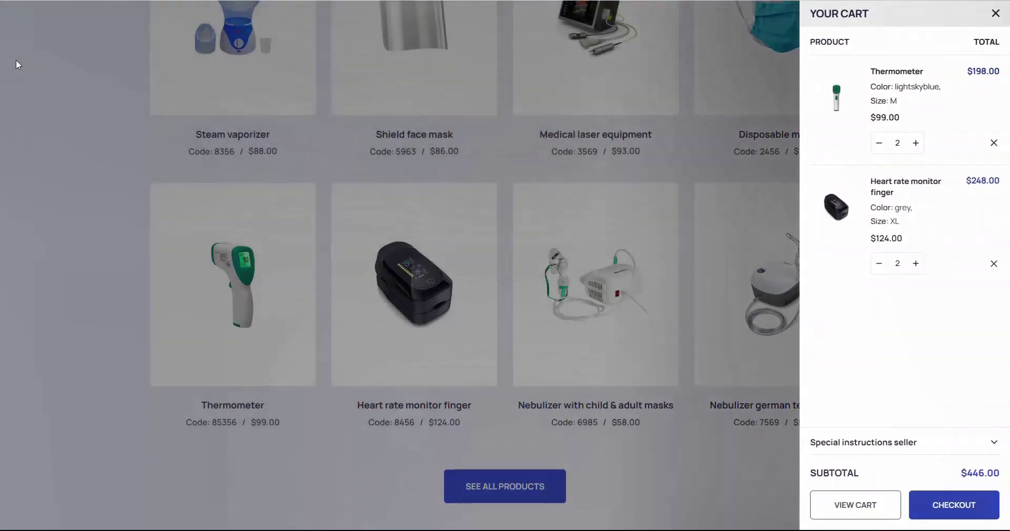
click(29, 68)
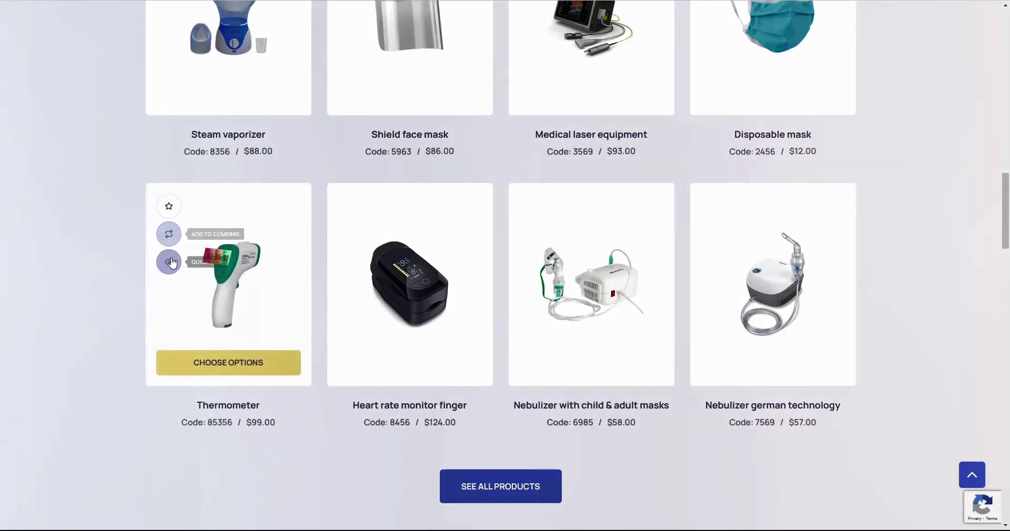
- Open the Thermometer's quick view, browse its enlarged product images and close the image viewer
click(173, 264)
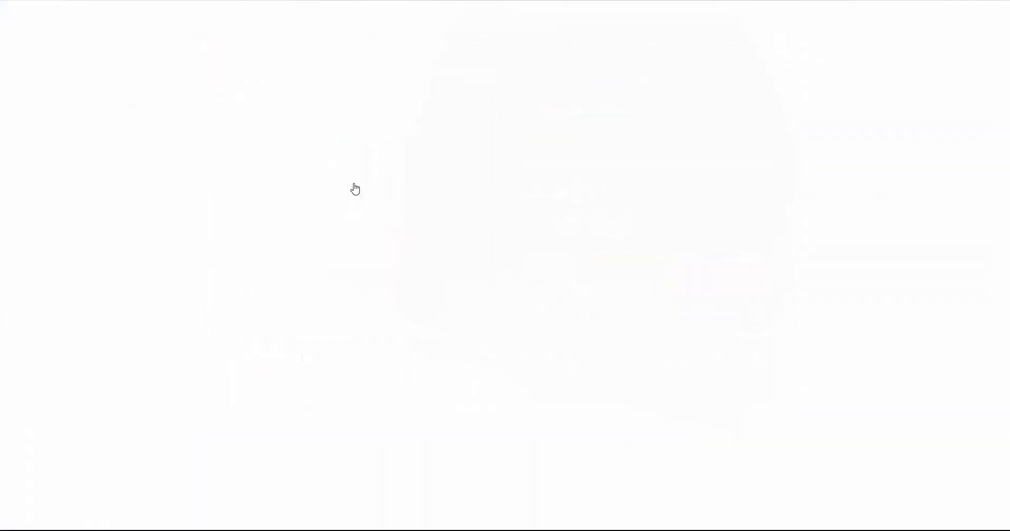
click(511, 196)
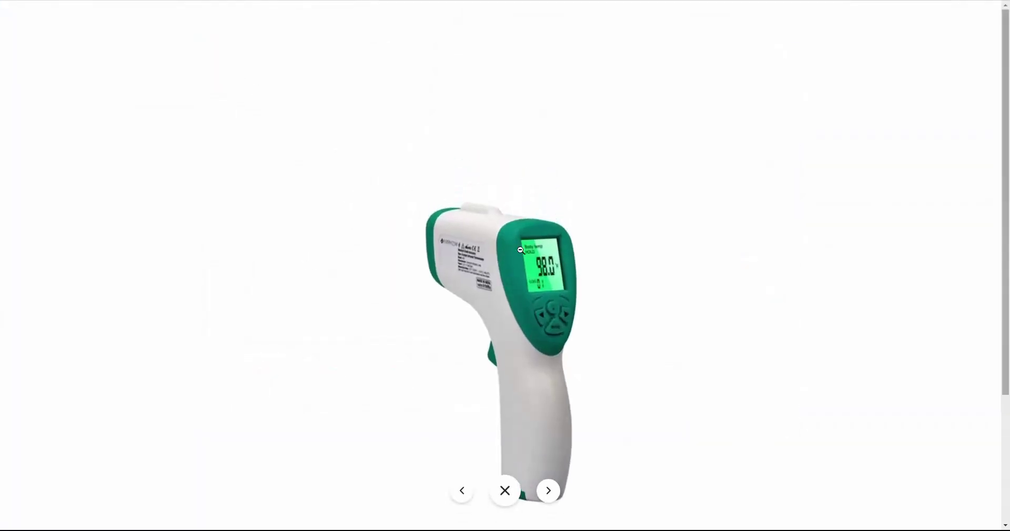
click(520, 287)
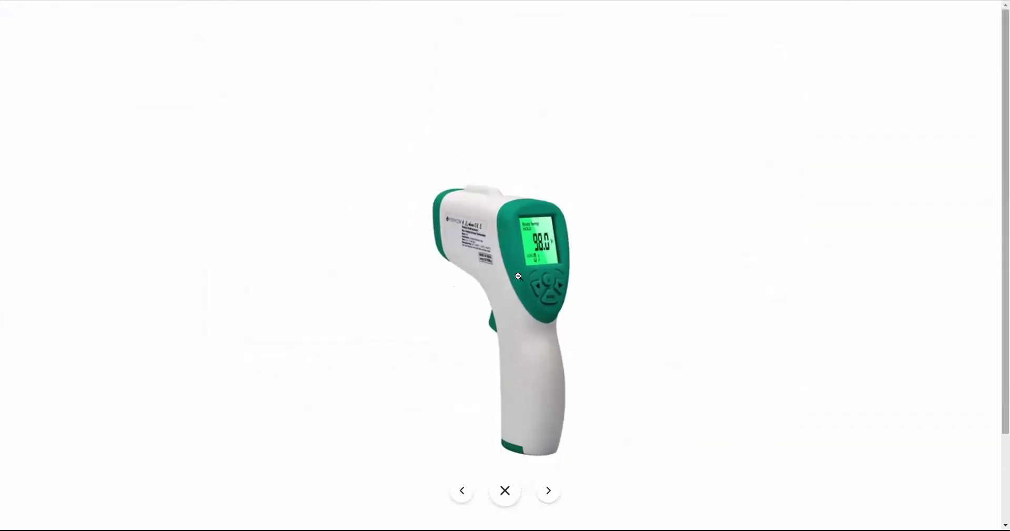
click(550, 492)
click(551, 495)
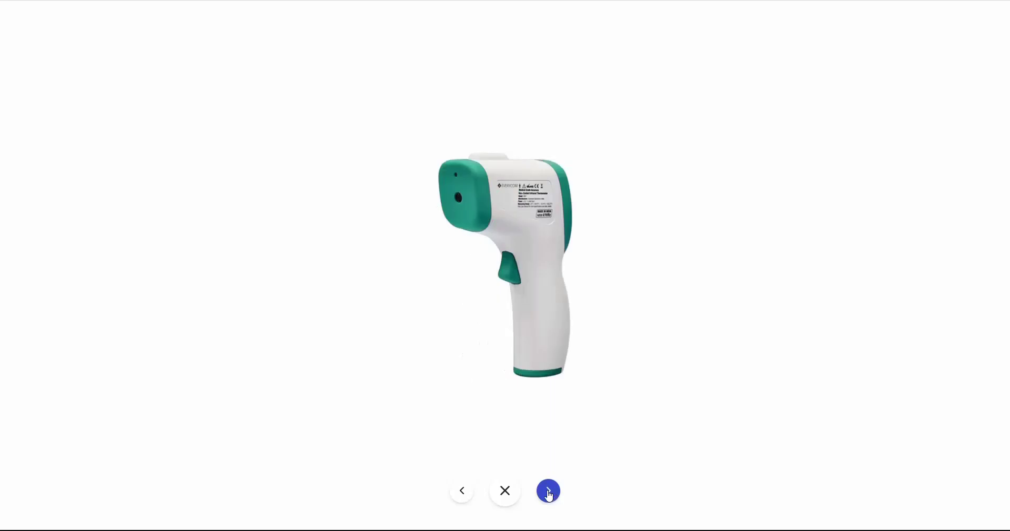
click(462, 492)
click(504, 492)
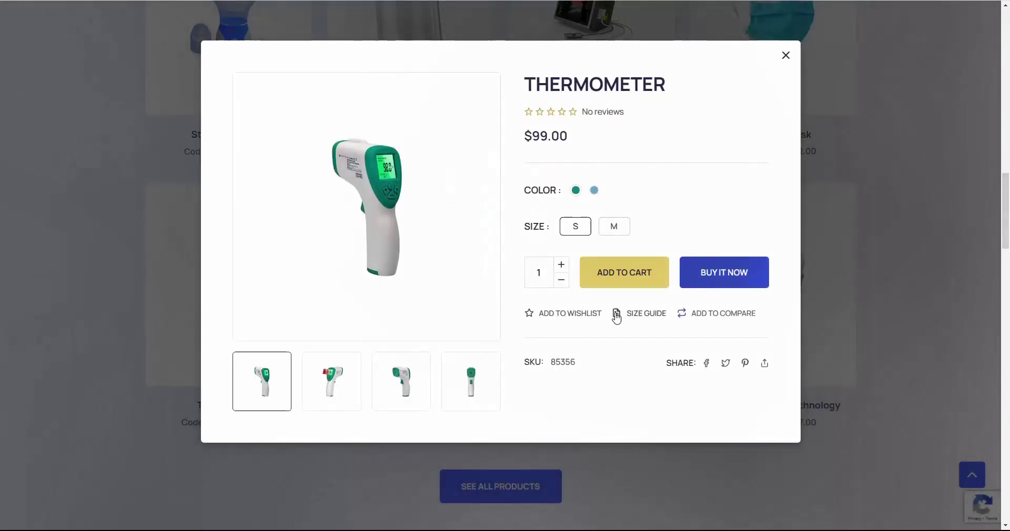
- Choose lightskyblue, size M and quantity 2, check the size guide, add the Thermometer to the cart and close the cart drawer
click(595, 193)
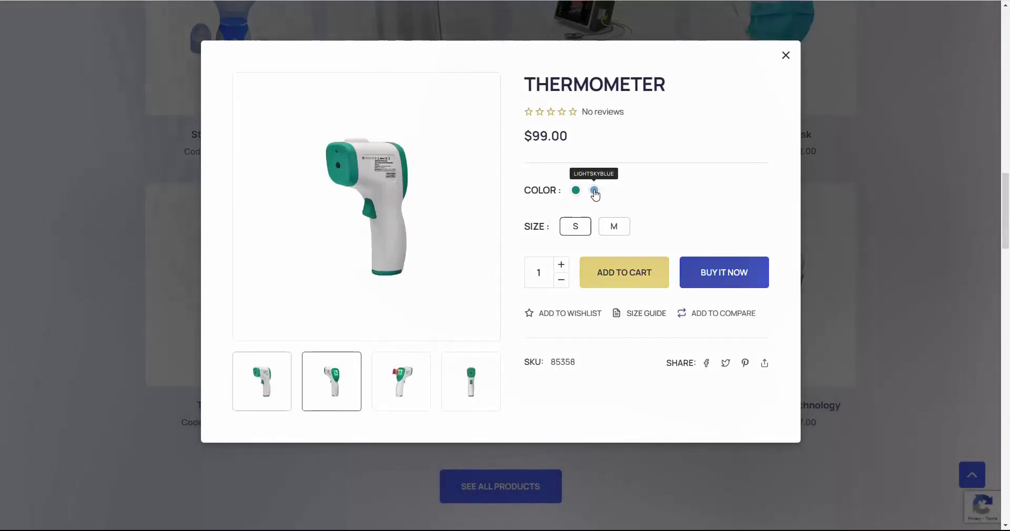
click(613, 227)
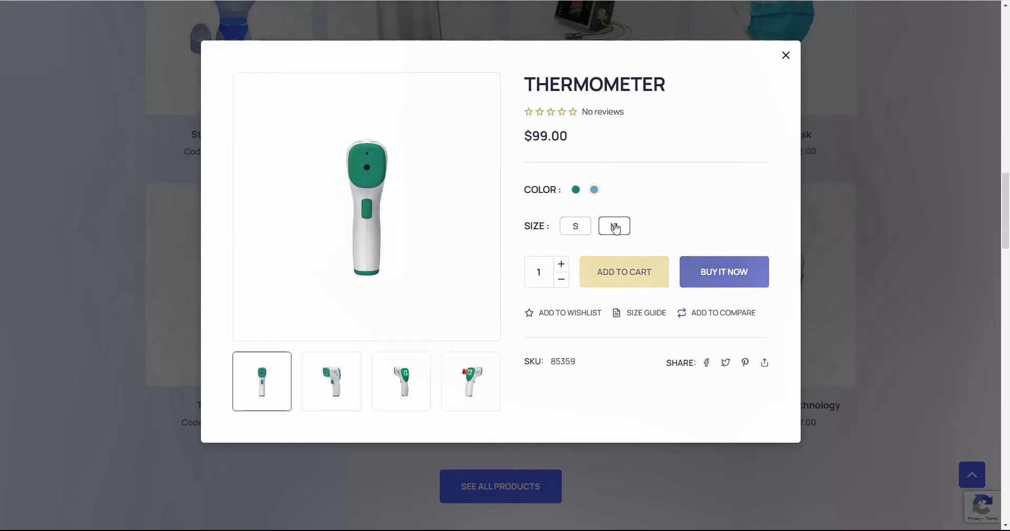
click(562, 264)
click(631, 319)
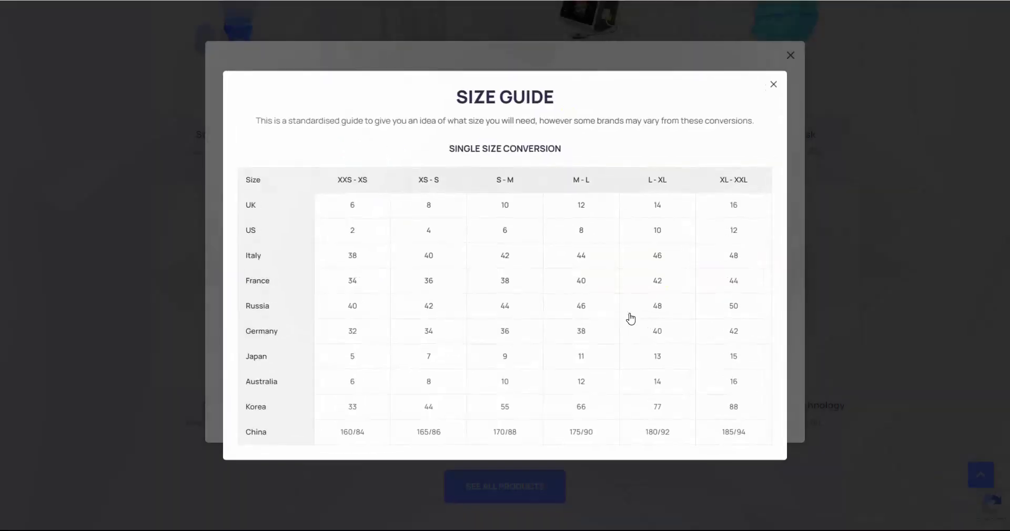
click(791, 73)
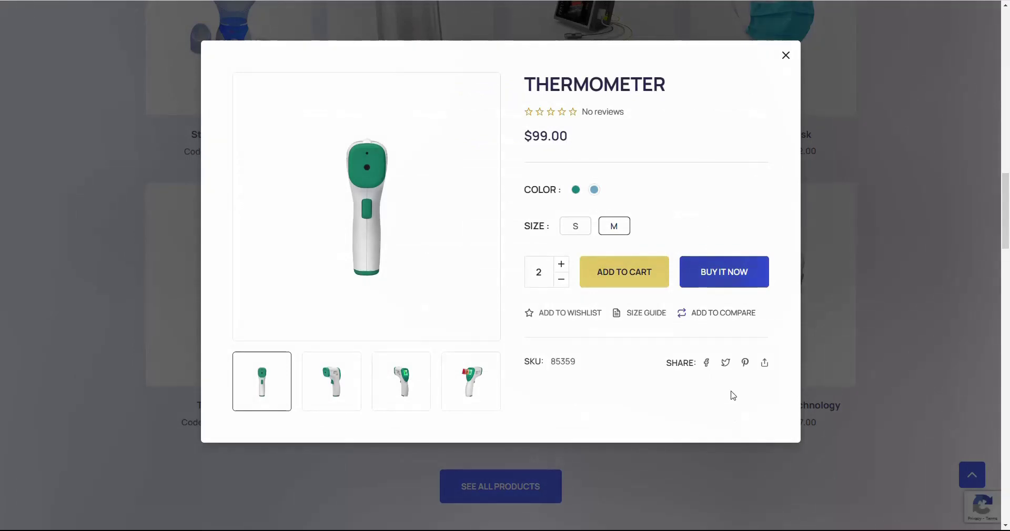
click(621, 274)
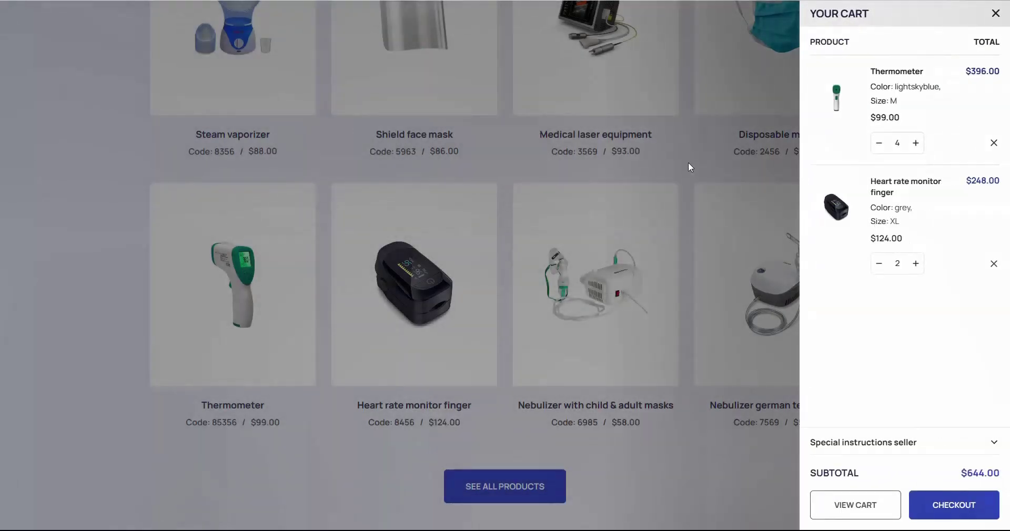
click(688, 164)
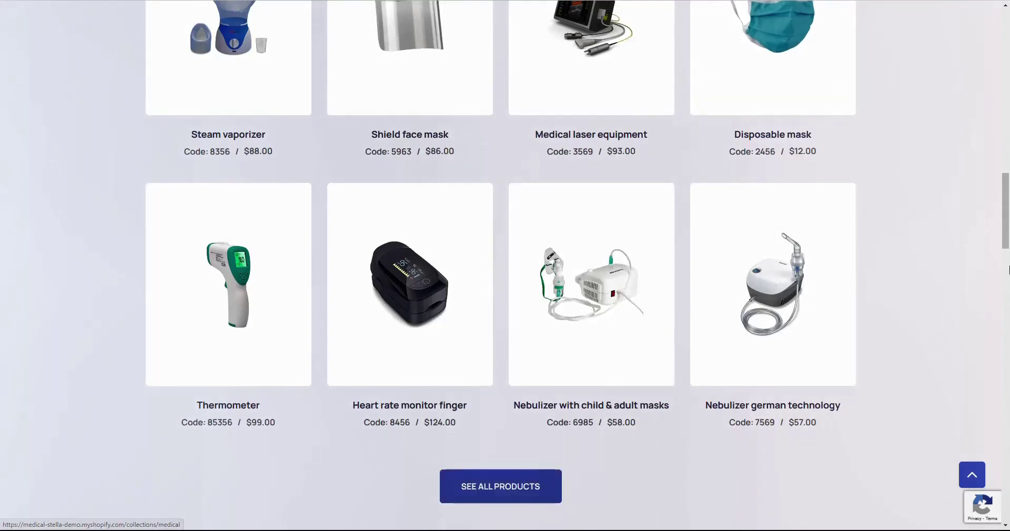
- View the remaining home page sections: promotional banners, Easy Steps, Happy Client Saying testimonials, Our Medical Story and the footer
scroll(803, 165, down, 10)
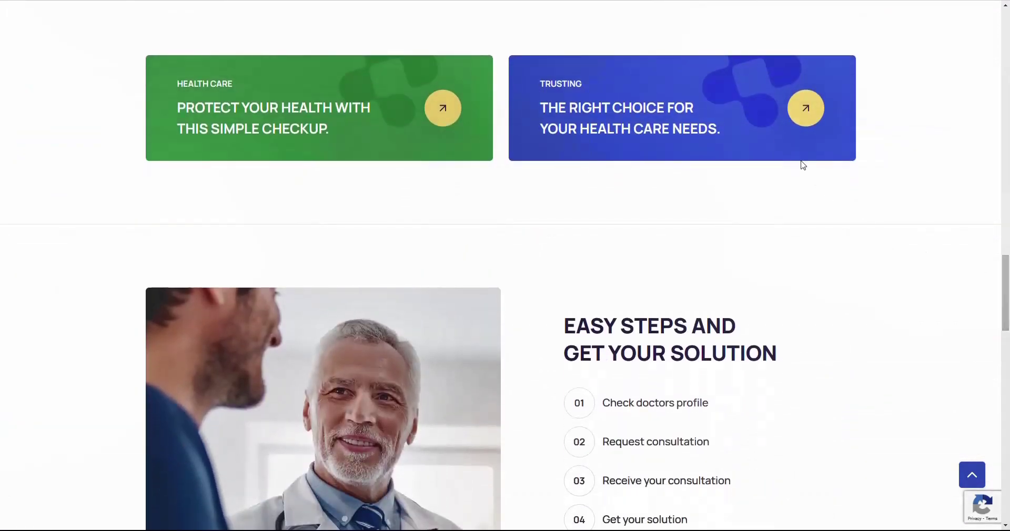
drag(1005, 264, 1008, 360)
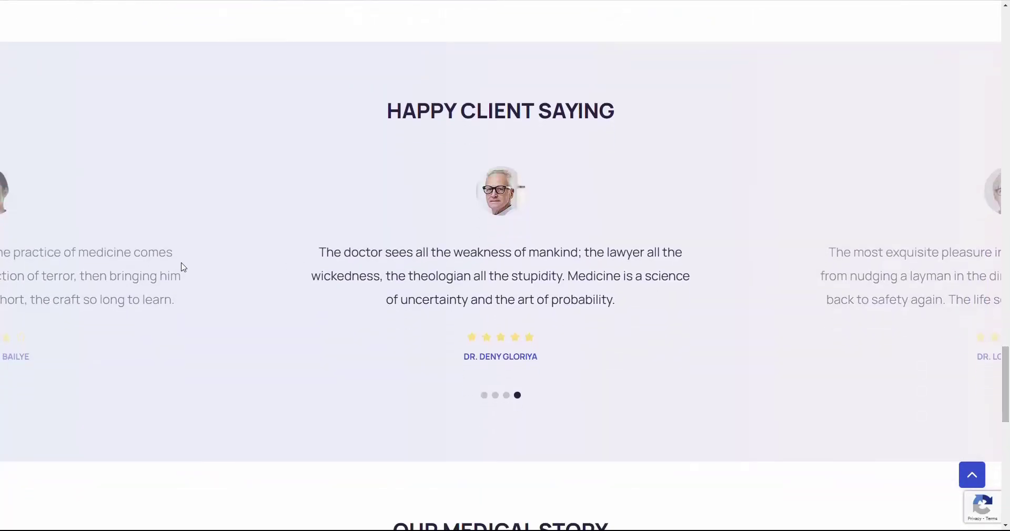
click(506, 395)
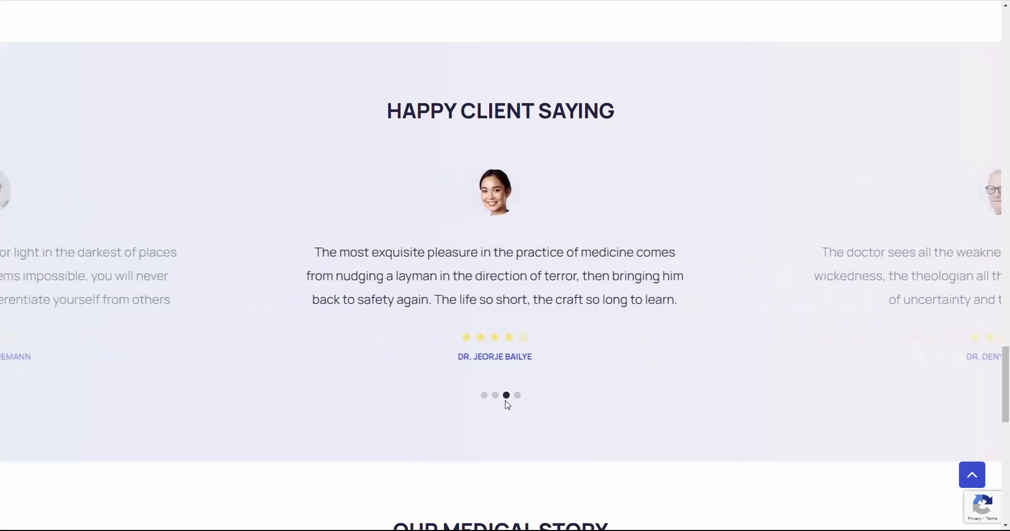
drag(498, 278, 663, 274)
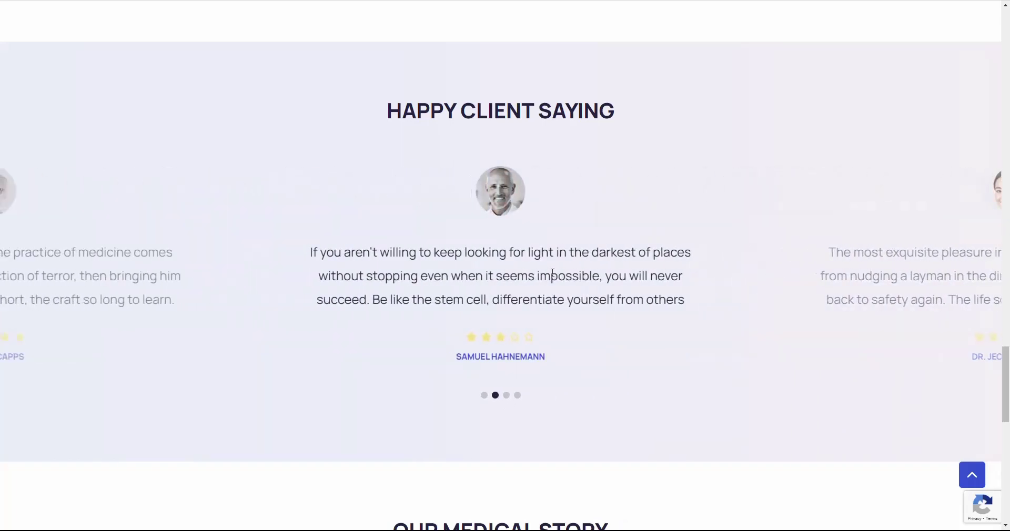
drag(1007, 358, 1007, 421)
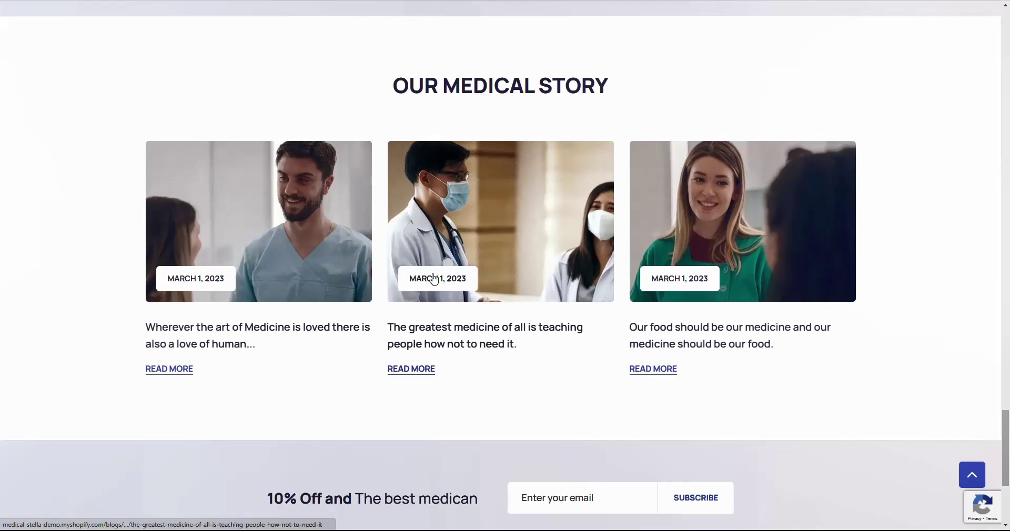
drag(1007, 444, 1008, 480)
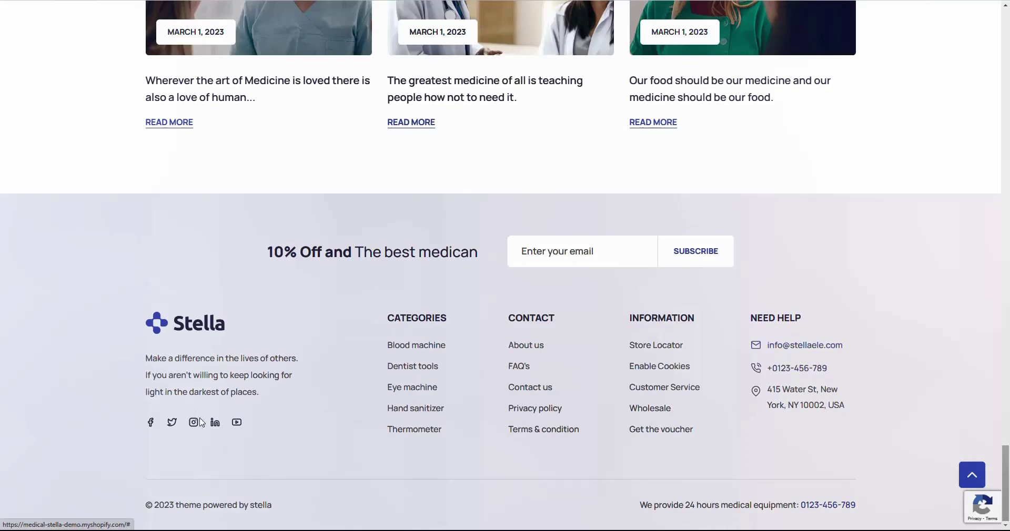
- Open the collections list page, view its categories and open the Medical collection's product listing
drag(1009, 495, 1002, 146)
click(667, 399)
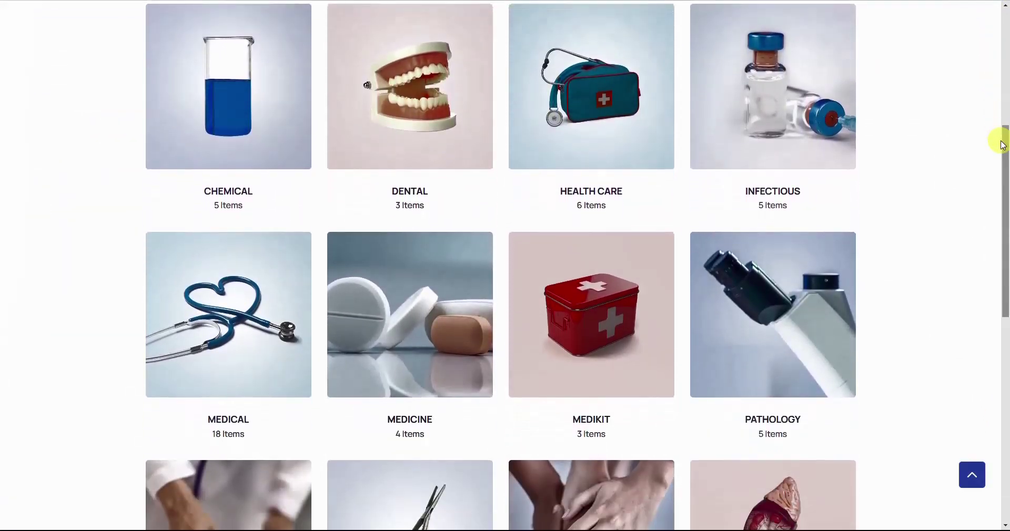
click(237, 326)
drag(1005, 32, 1005, 79)
drag(1009, 96, 1005, 178)
click(898, 197)
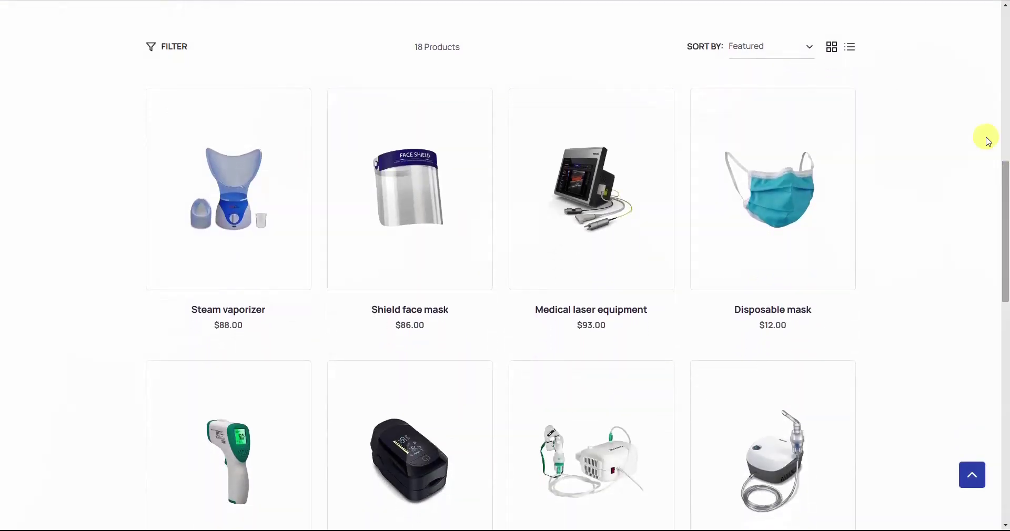
- Try the collection's list layout, return to the grid layout and sort the products by Best selling
click(851, 48)
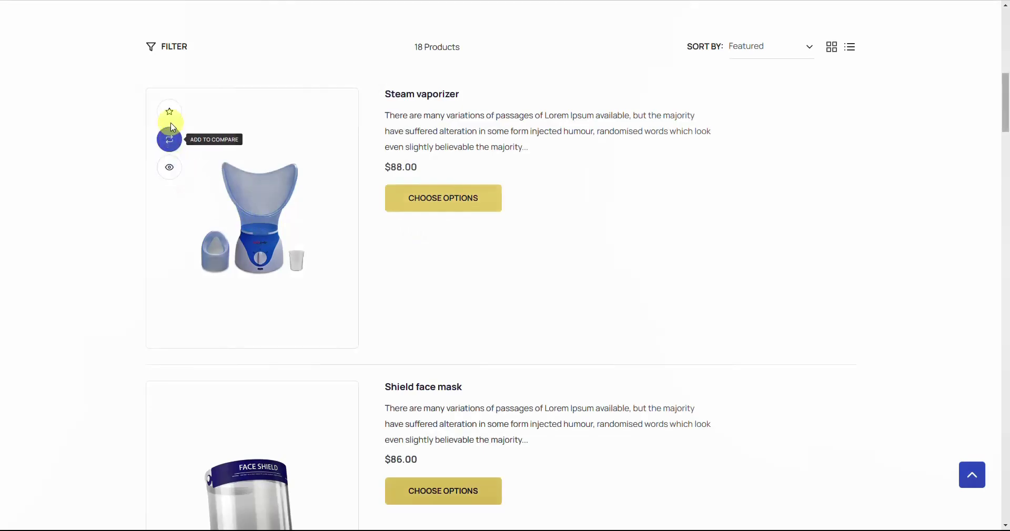
mouse_move(1005, 90)
mouse_down()
mouse_move(1005, 479)
mouse_move(1006, 24)
mouse_move(1006, 90)
mouse_up()
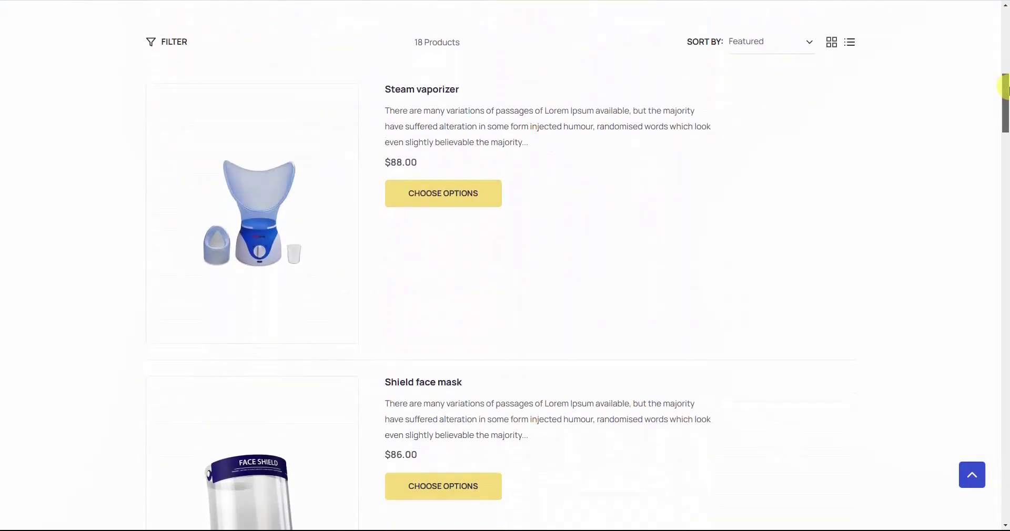
click(833, 42)
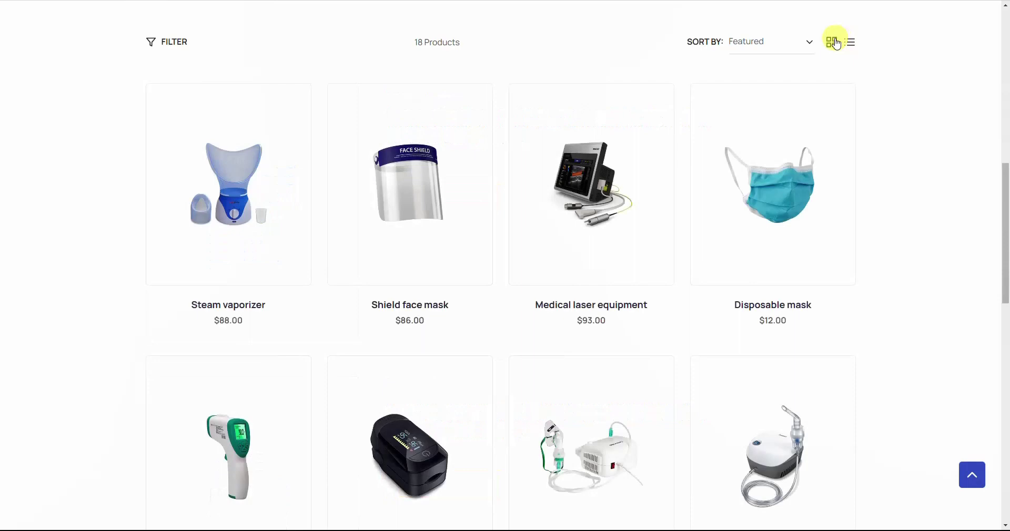
click(772, 51)
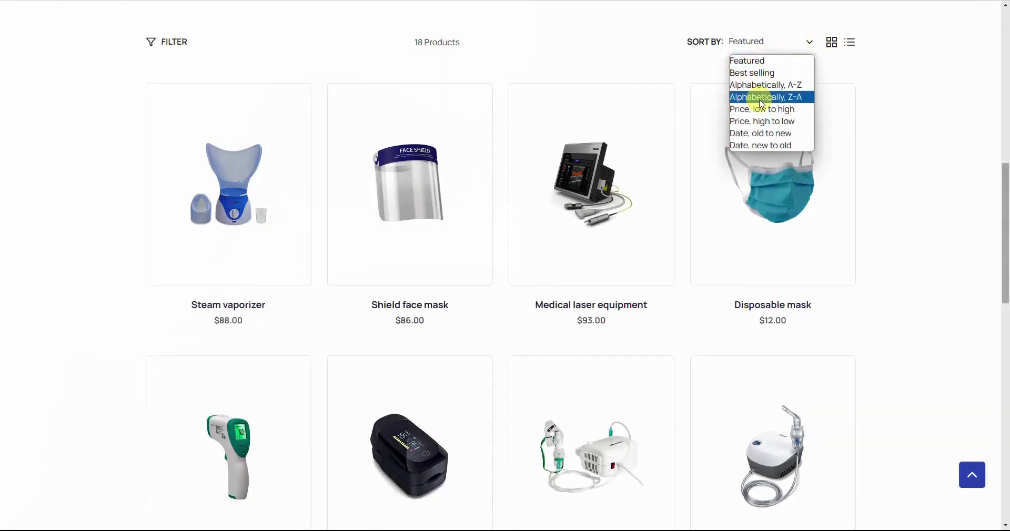
click(751, 73)
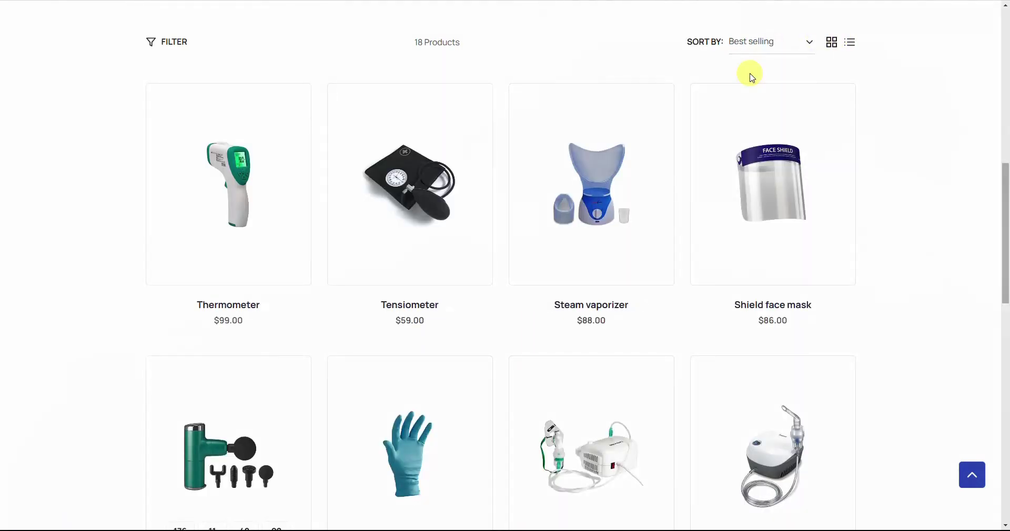
- Filter the collection's products by In stock availability and a price range of $12 to $124
click(179, 45)
click(989, 64)
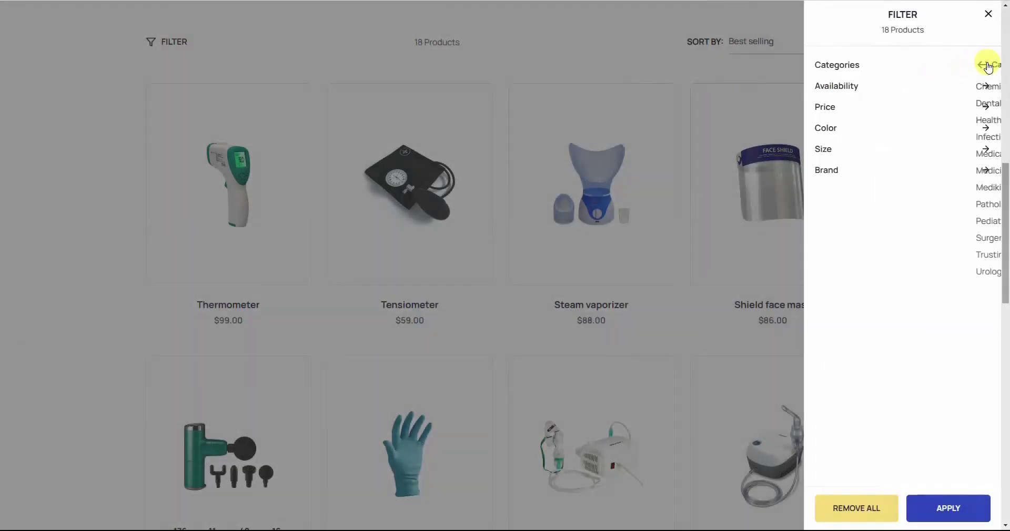
click(859, 64)
click(900, 87)
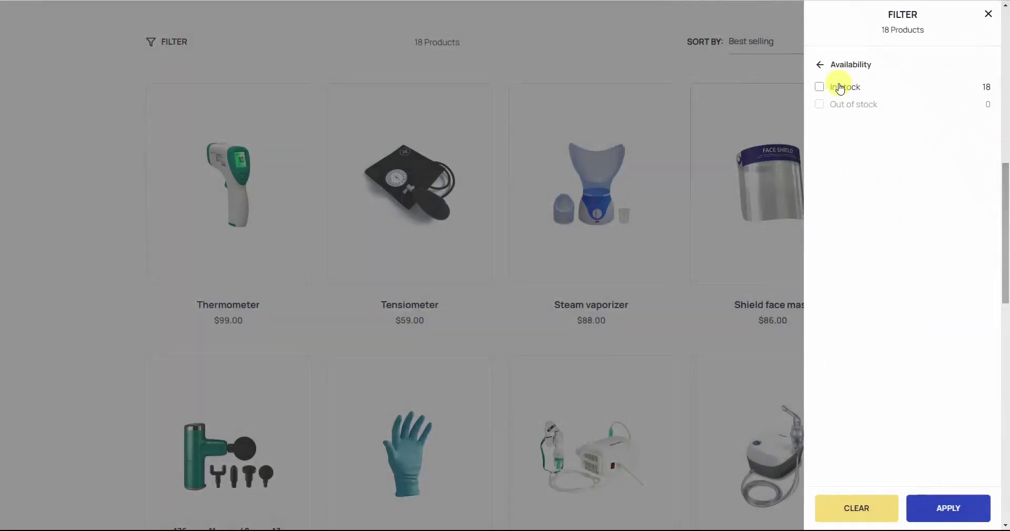
click(840, 87)
click(820, 66)
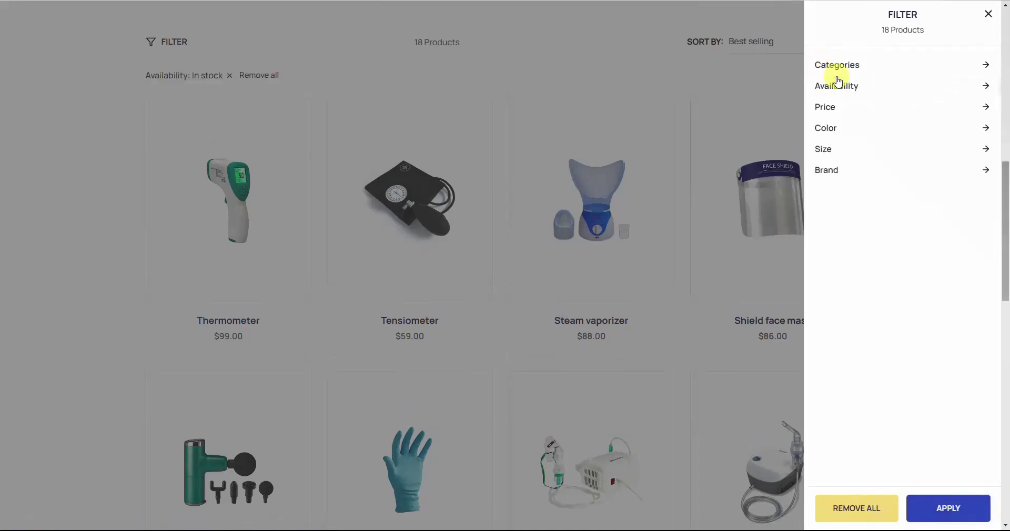
click(986, 111)
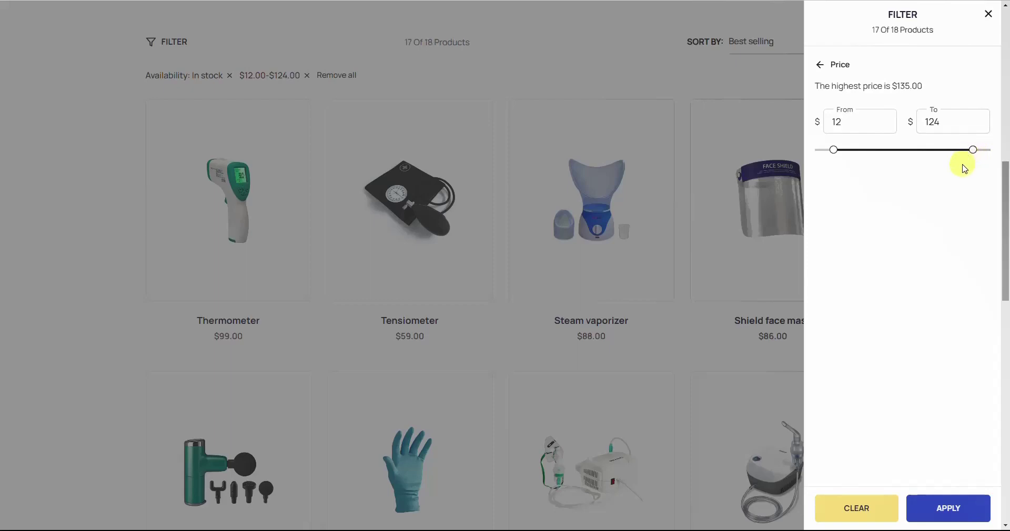
- Look through the color filter options, filter the products by size M and apply the filters
click(820, 68)
click(862, 127)
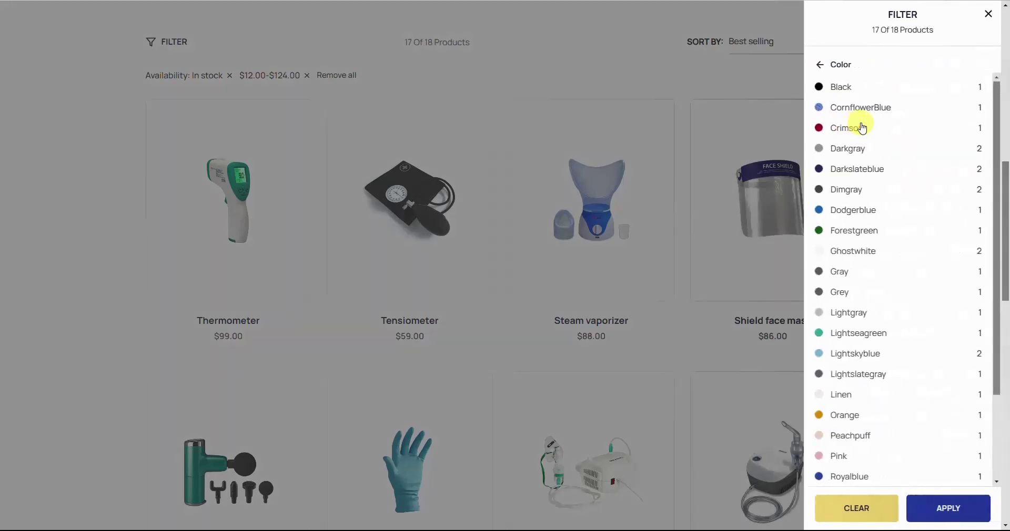
scroll(875, 271, down, 3)
scroll(871, 284, up, 3)
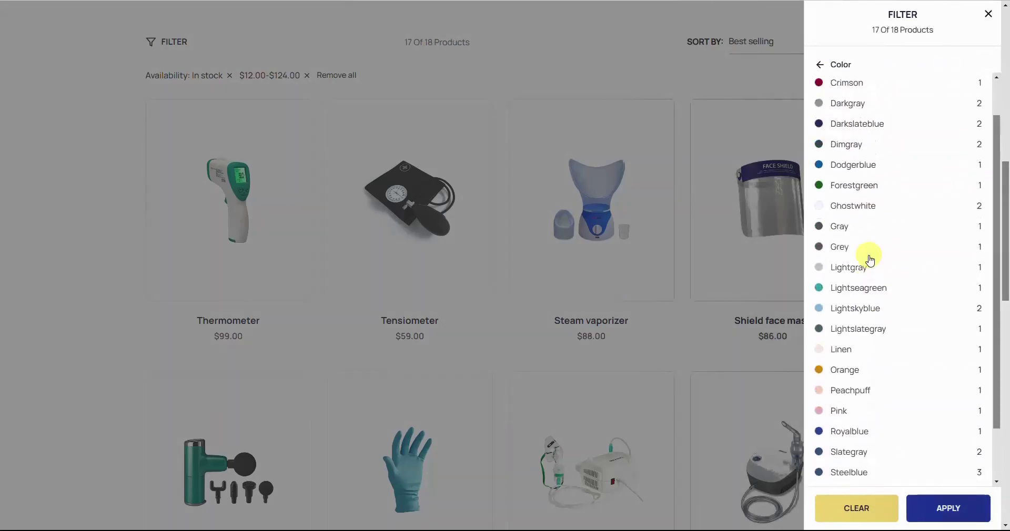
click(822, 66)
click(834, 147)
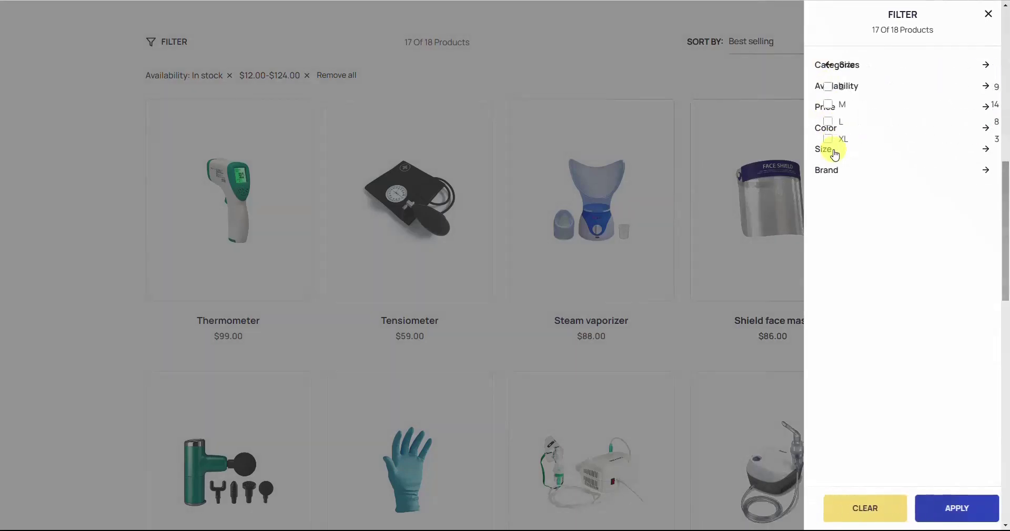
click(823, 66)
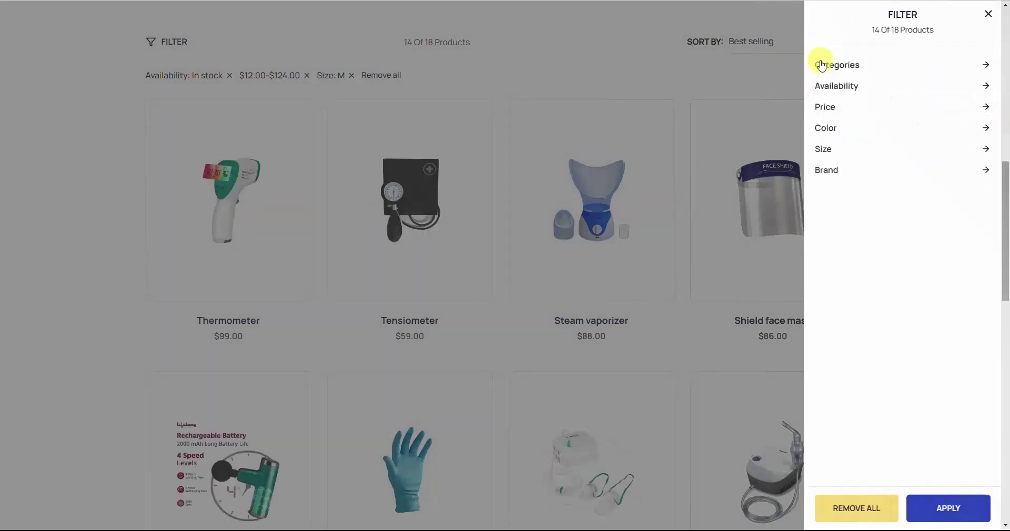
click(944, 514)
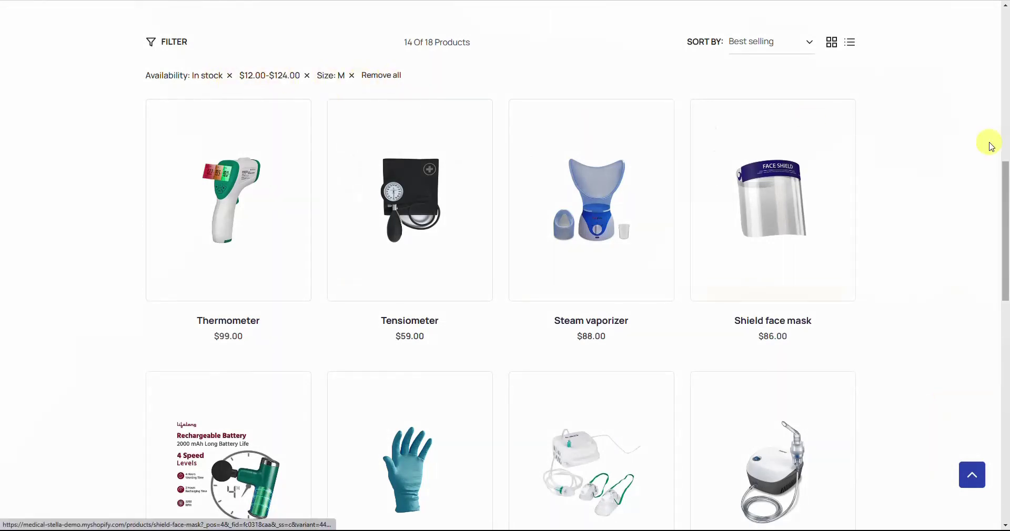
- Add the Digital thermometer to the wishlist and the compare list, closing each popup
drag(1005, 176, 1006, 291)
mouse_move(716, 242)
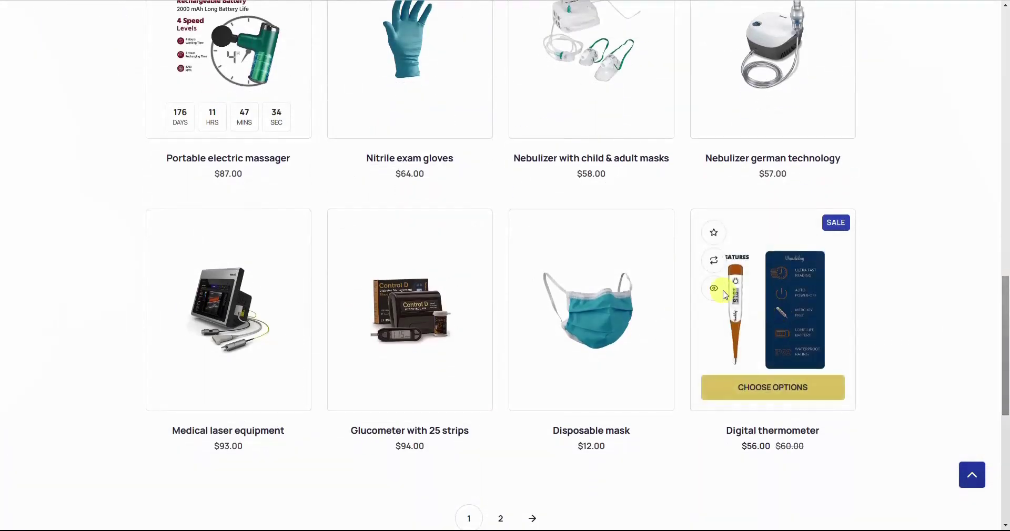
click(717, 242)
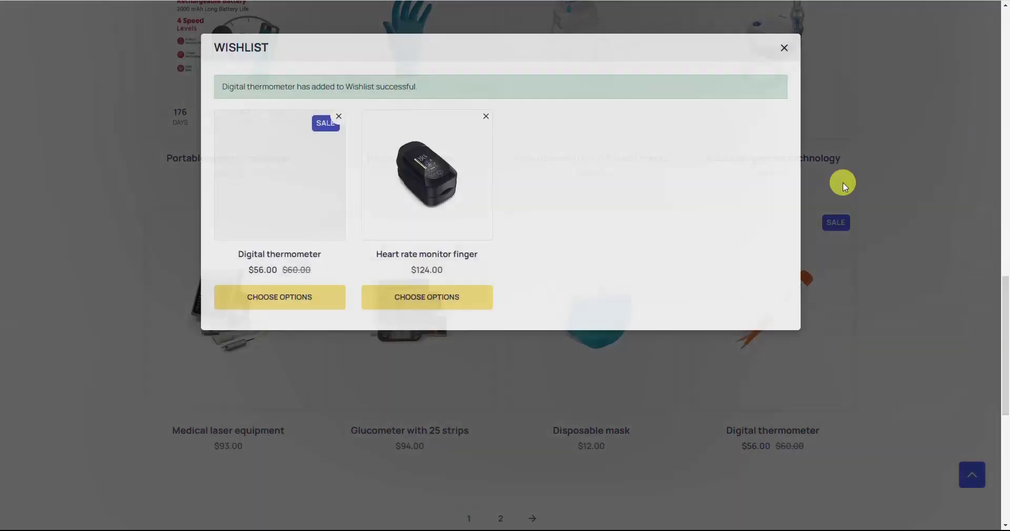
click(903, 156)
click(715, 261)
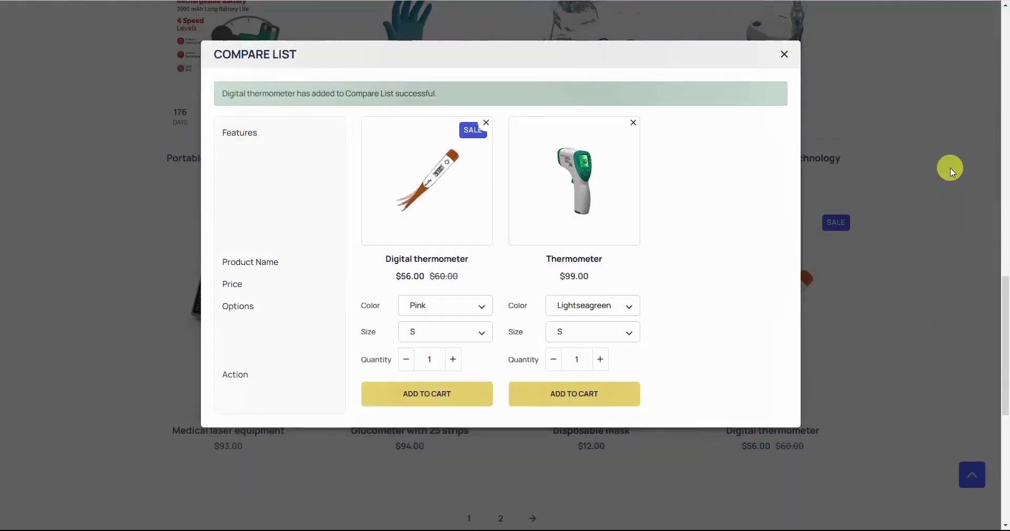
click(950, 169)
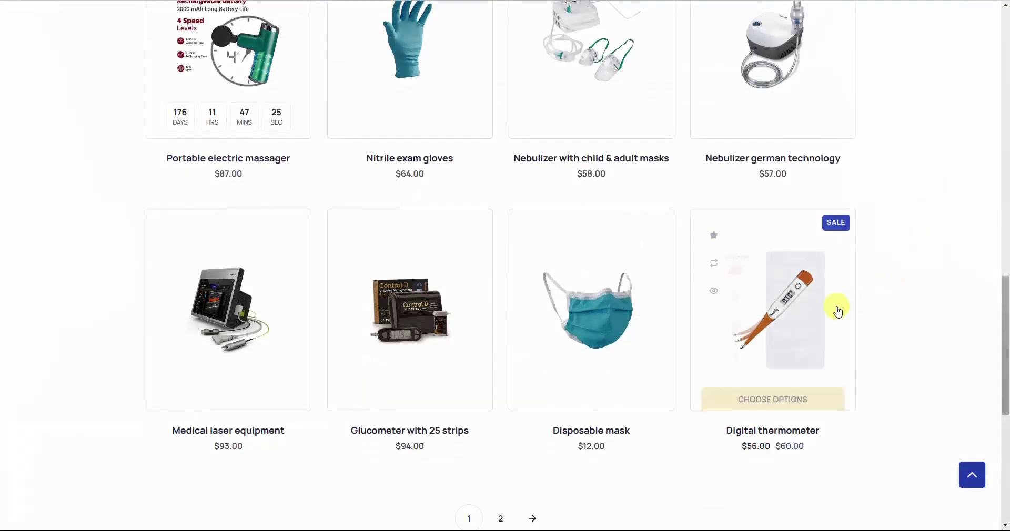
- Open the Digital thermometer's quick view and browse its product images, both enlarged and through the thumbnails
click(716, 287)
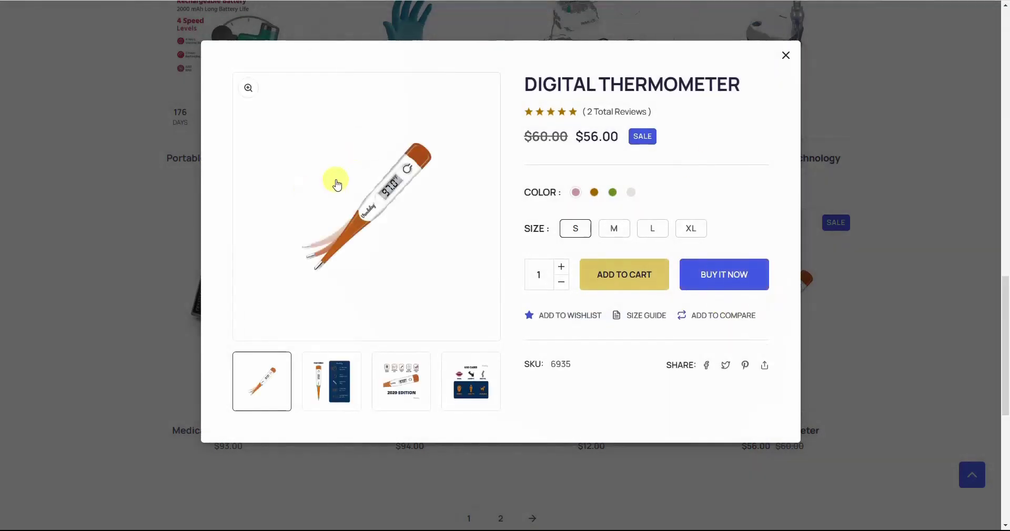
click(337, 184)
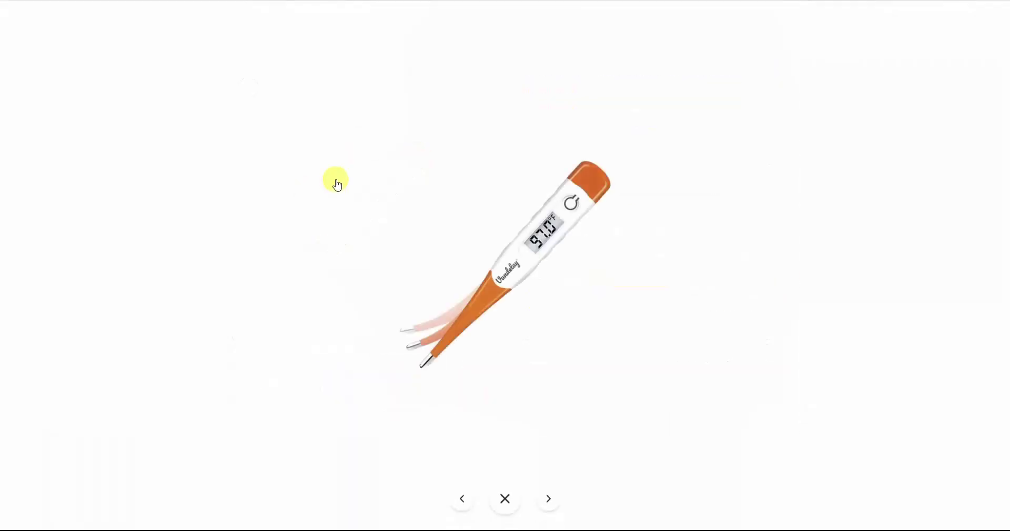
click(535, 212)
click(563, 257)
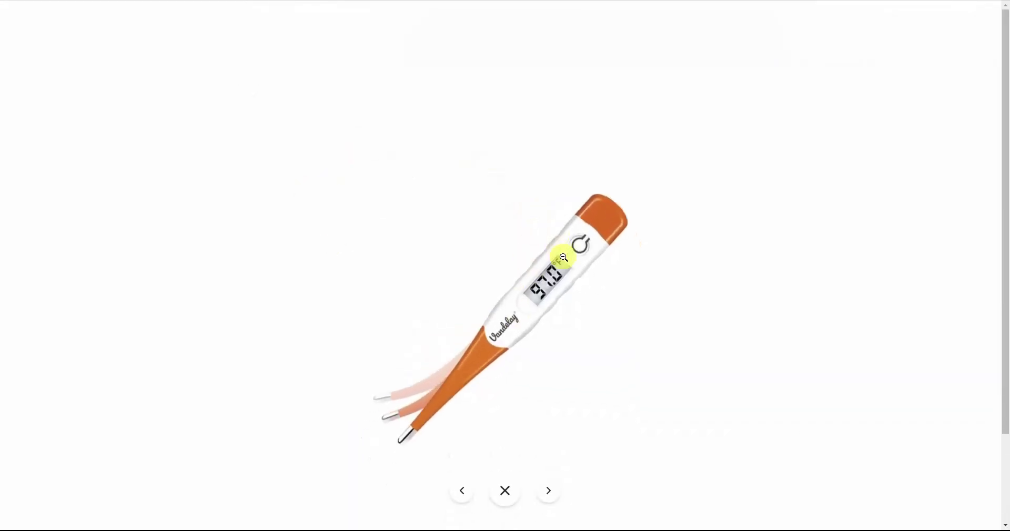
click(550, 495)
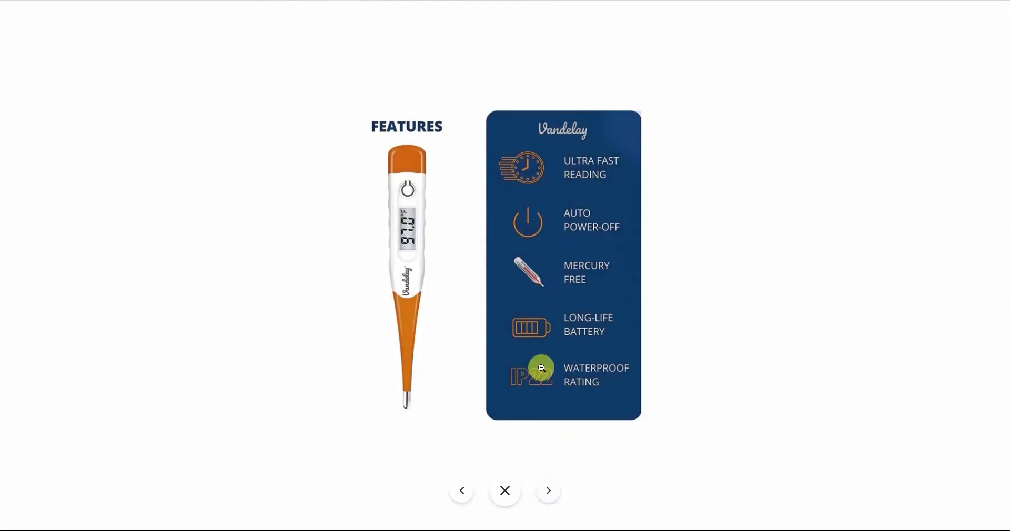
click(551, 491)
click(462, 491)
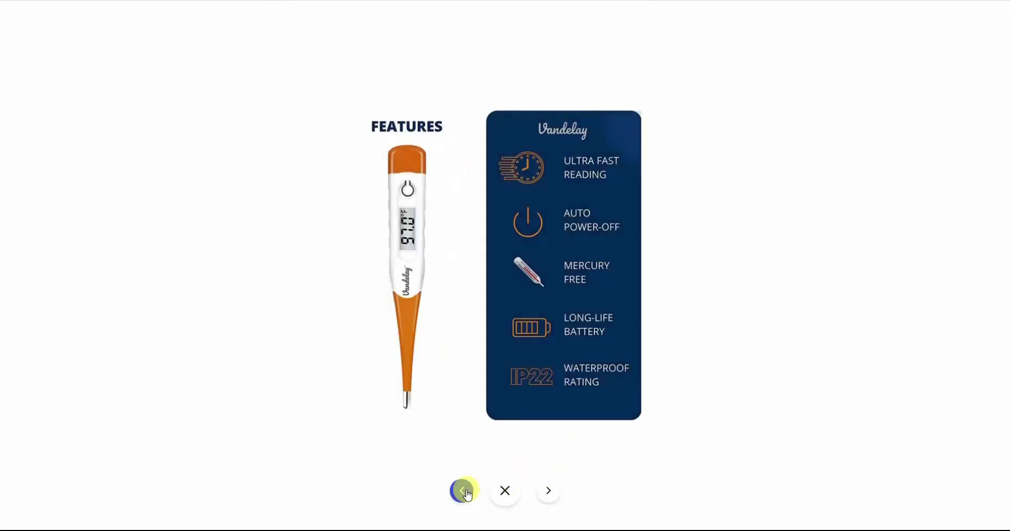
click(505, 490)
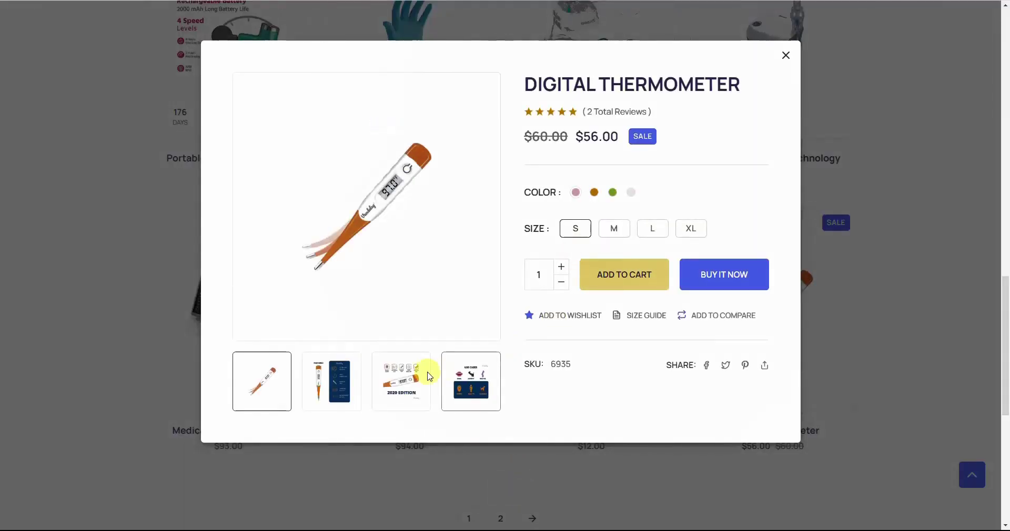
click(411, 379)
click(475, 386)
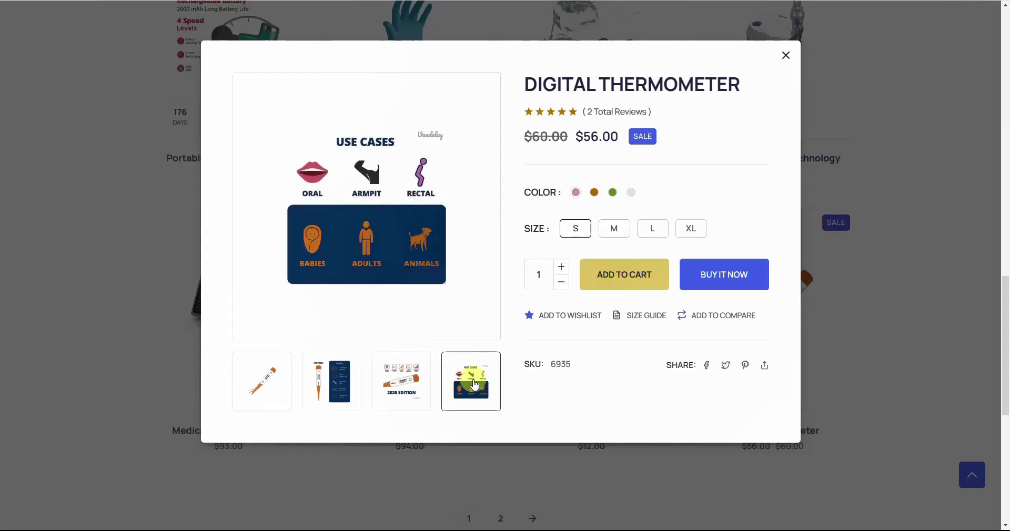
- Choose linen and quantity 2, check the size guide, add the Digital thermometer to the cart and close the cart drawer
click(595, 197)
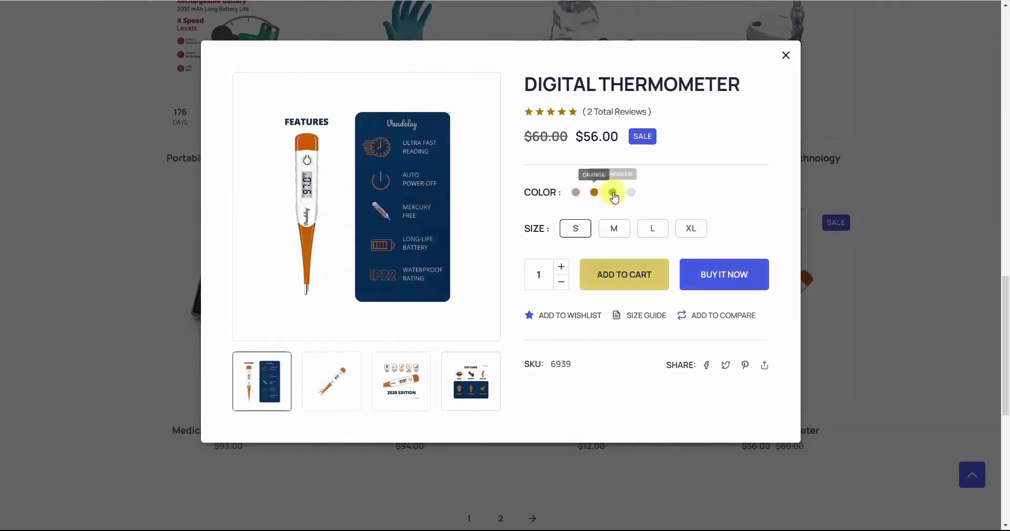
click(630, 194)
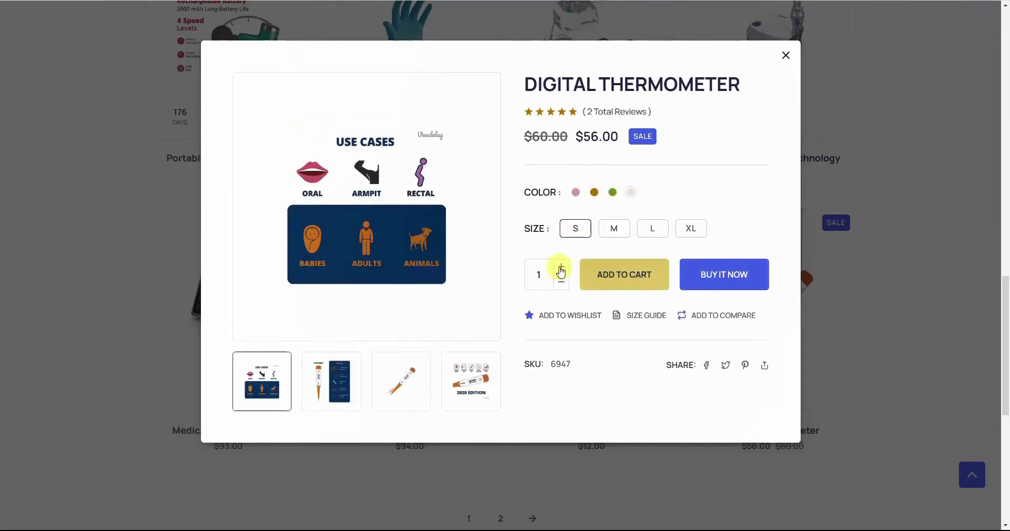
click(639, 315)
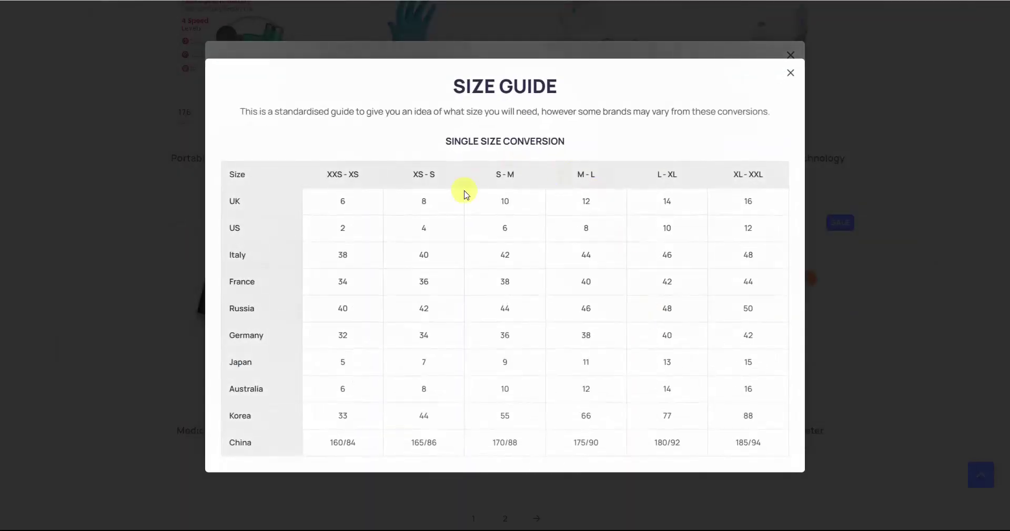
click(791, 74)
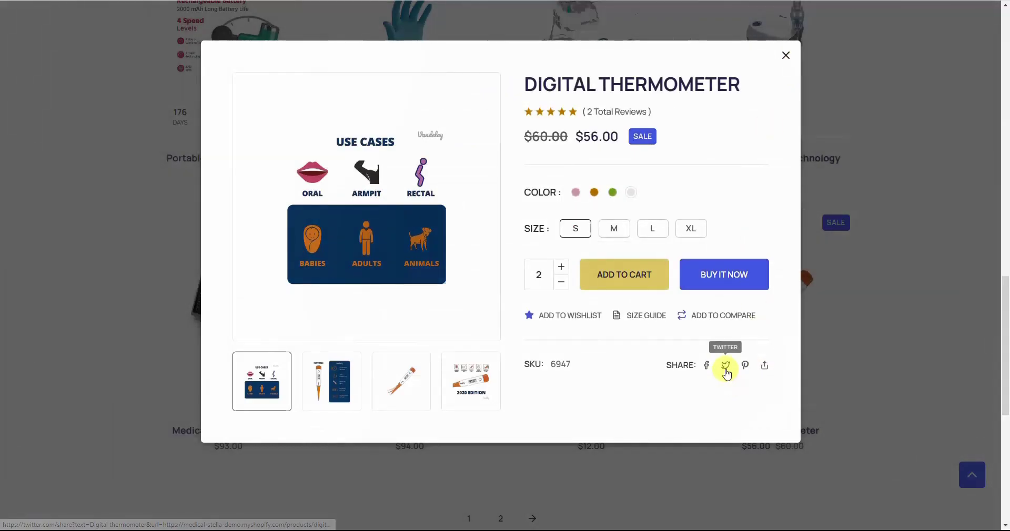
click(637, 273)
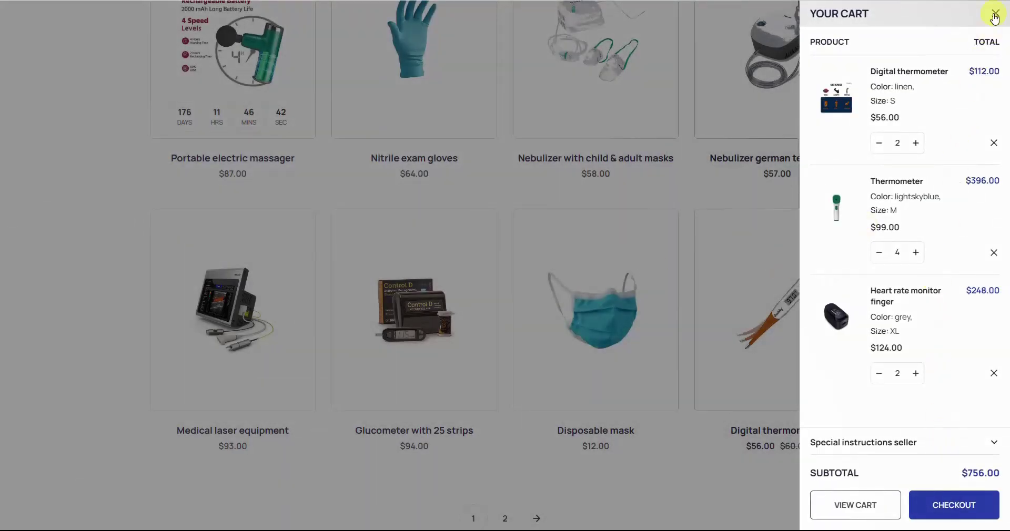
click(994, 15)
drag(1004, 323, 1005, 66)
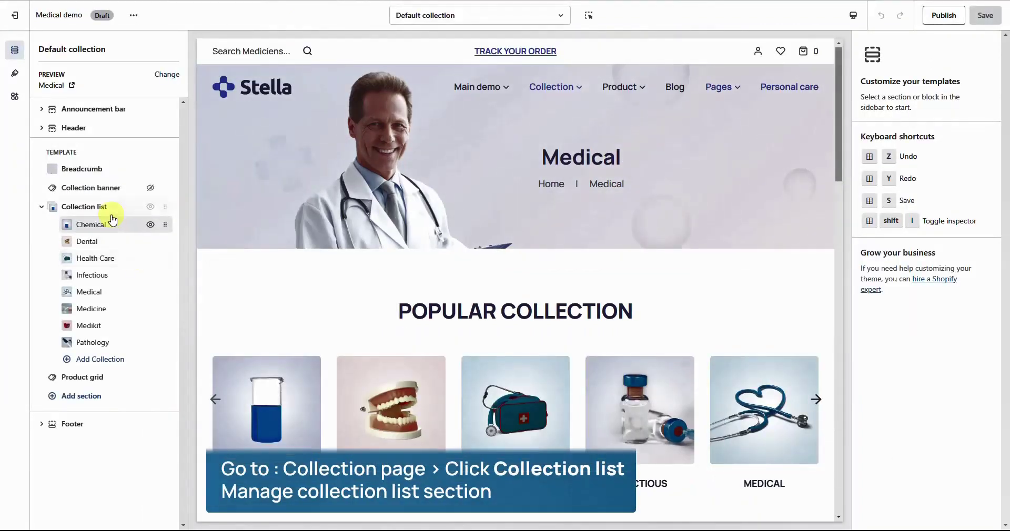
- In the theme editor's Default collection template, set the Collection list section's subheading to "Best seller items"
click(104, 208)
drag(839, 109, 839, 160)
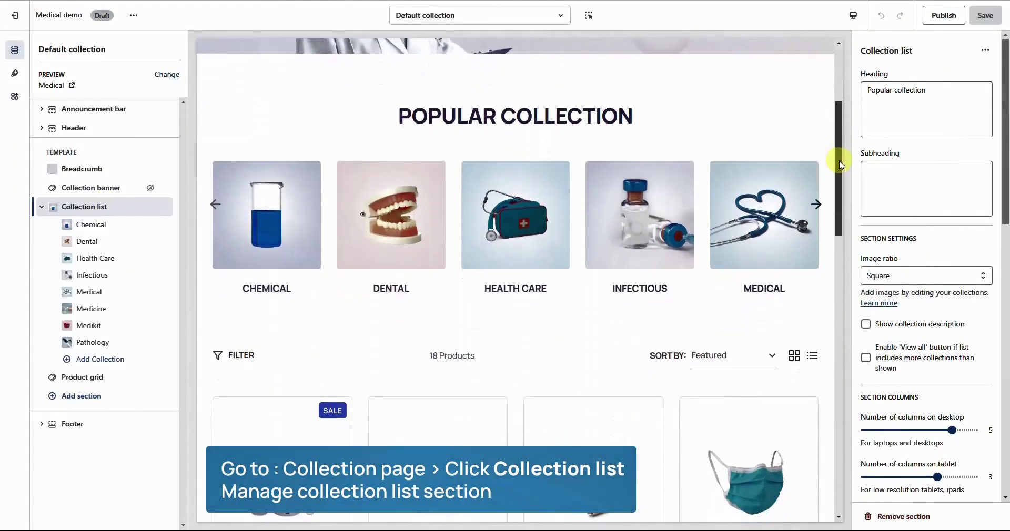
click(950, 97)
click(926, 164)
text(Best seller items)
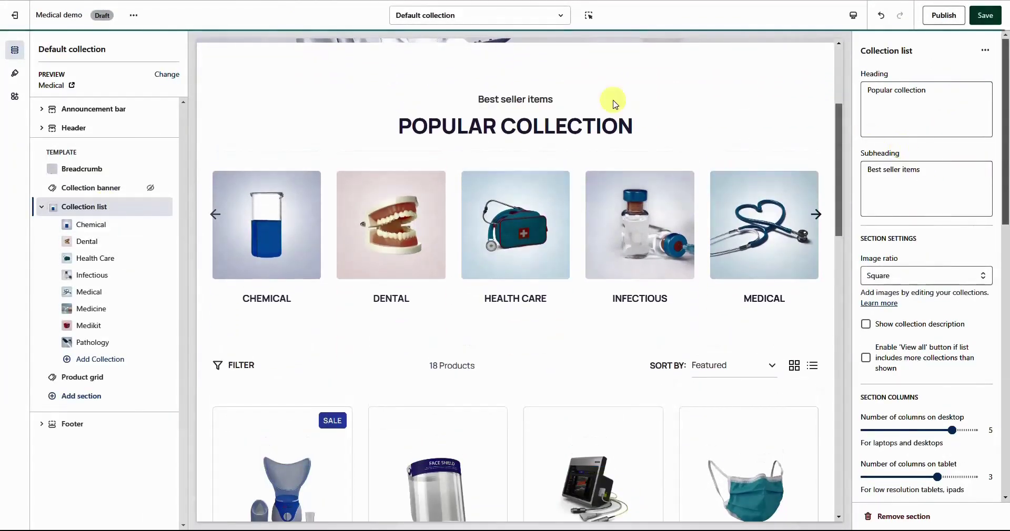
- Enable the collection description and the 'View all' button for the Collection list section, and set its desktop columns to 4
click(921, 276)
click(909, 309)
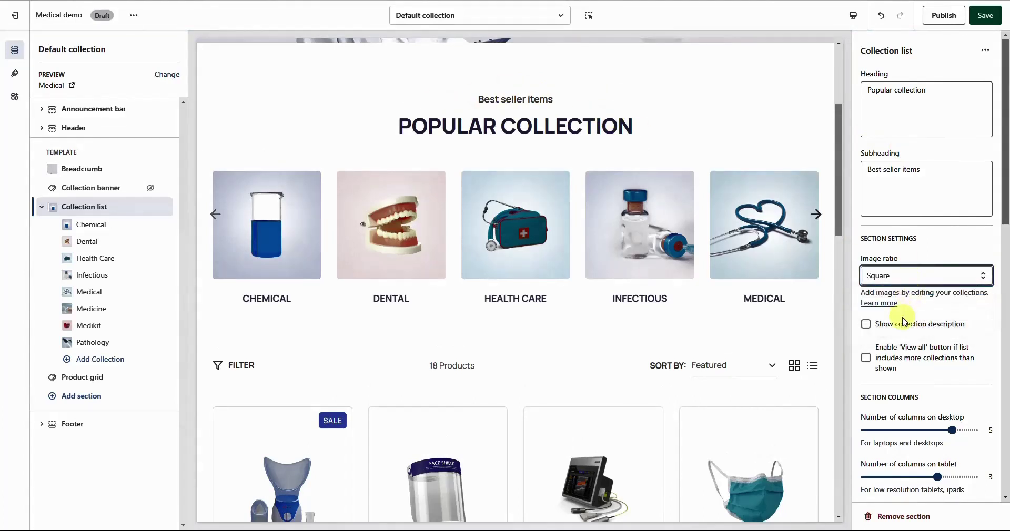
click(902, 351)
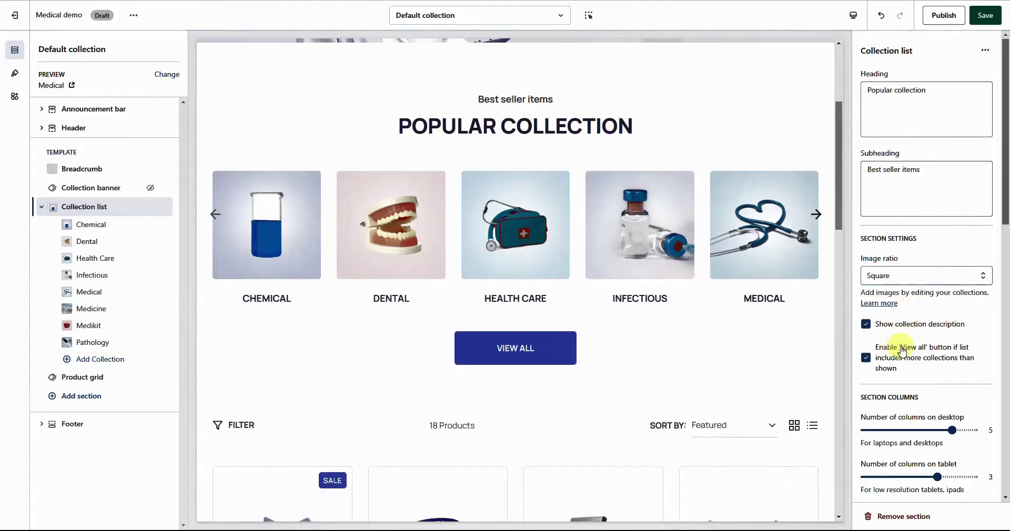
drag(1003, 162, 998, 261)
drag(952, 154, 932, 154)
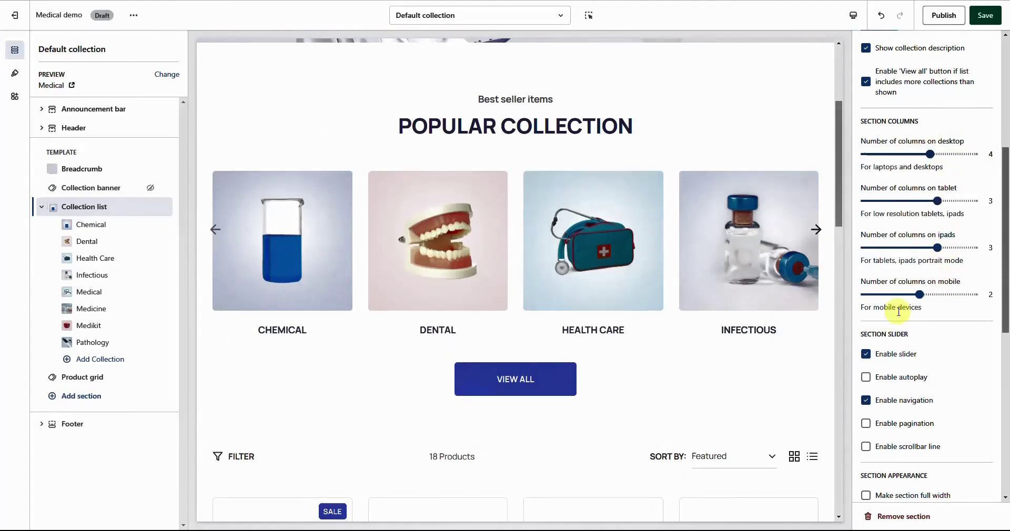
- Enable autoplay for the Collection list slider, previewing the section with the slider switched off before re-enabling it
click(875, 379)
click(866, 354)
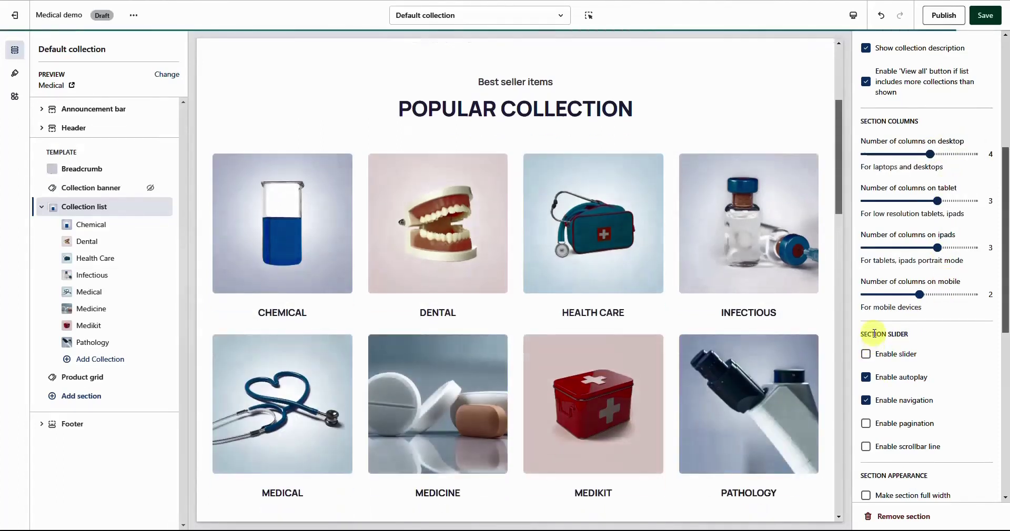
drag(838, 183, 840, 186)
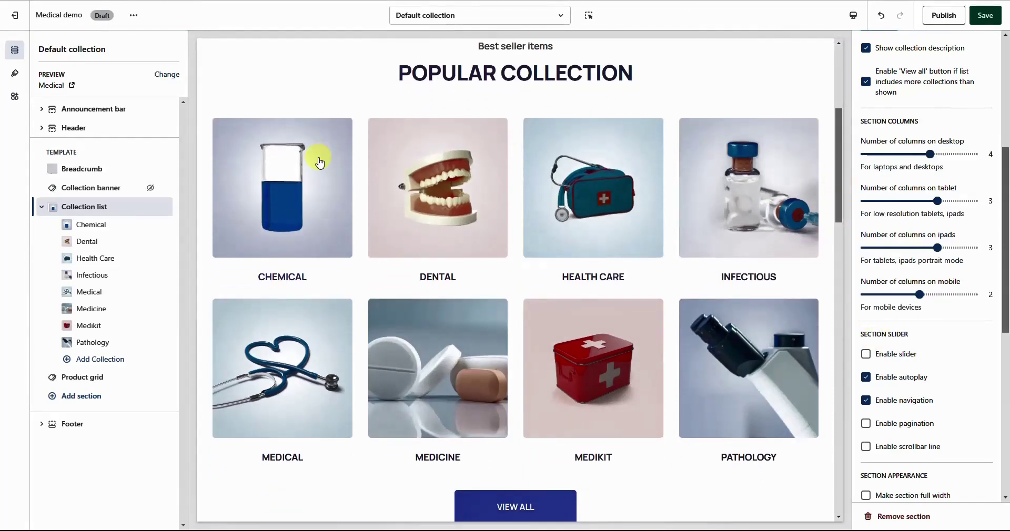
click(866, 354)
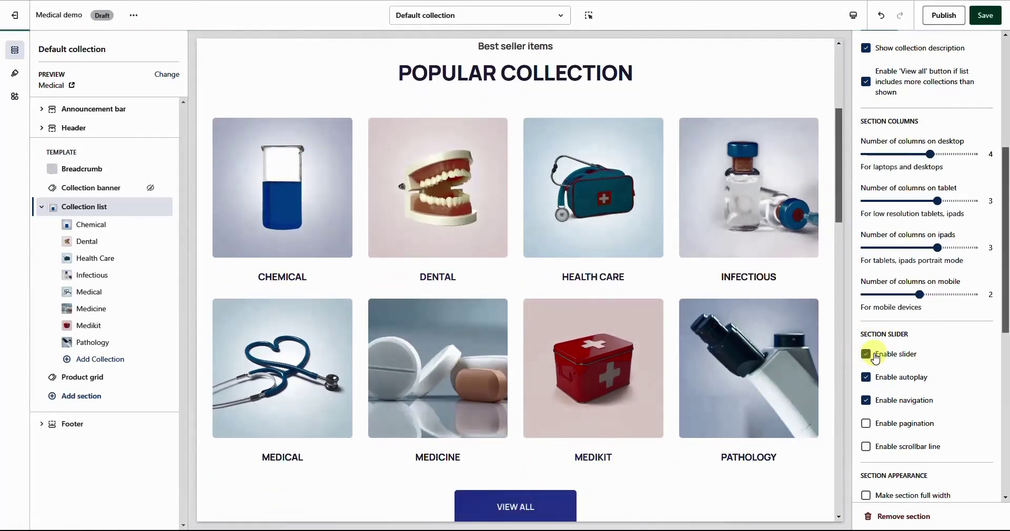
scroll(1005, 279, down, 6)
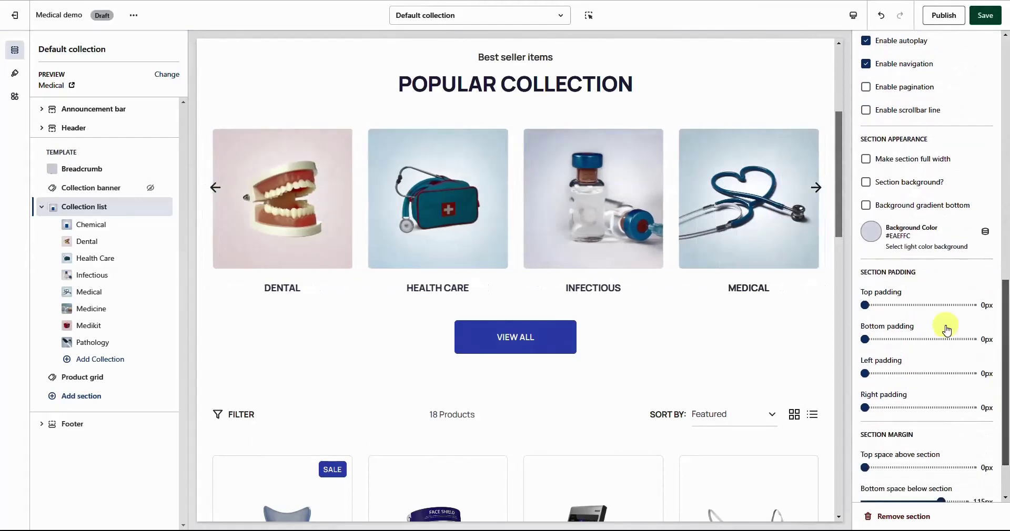
- Set the Collection list section's top and bottom padding to 85px and enable its section background and bottom background gradient
click(922, 305)
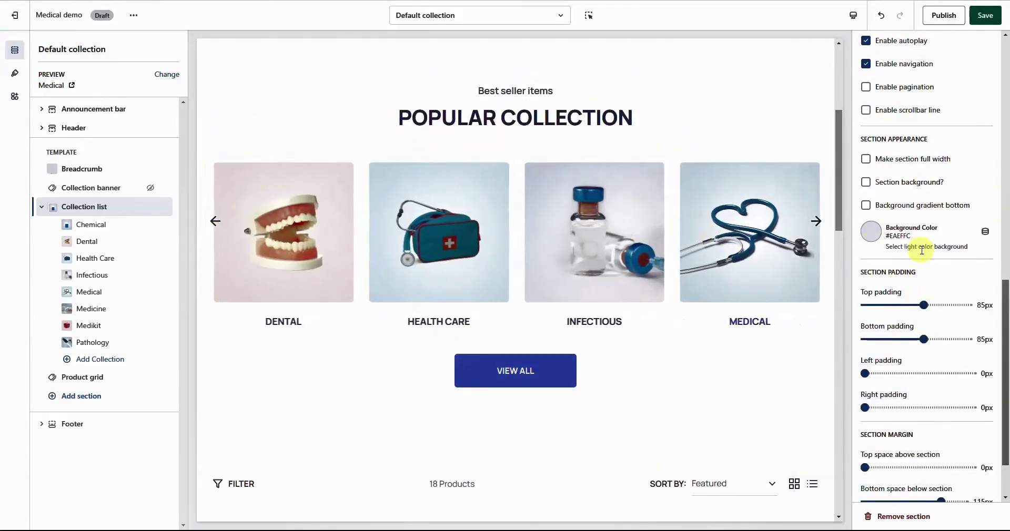
click(896, 185)
click(898, 203)
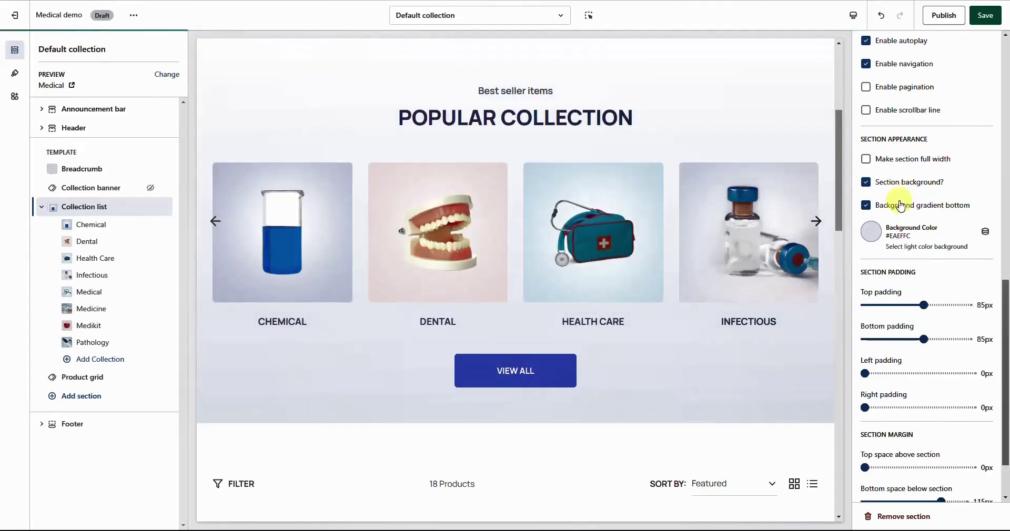
scroll(860, 448, down, 3)
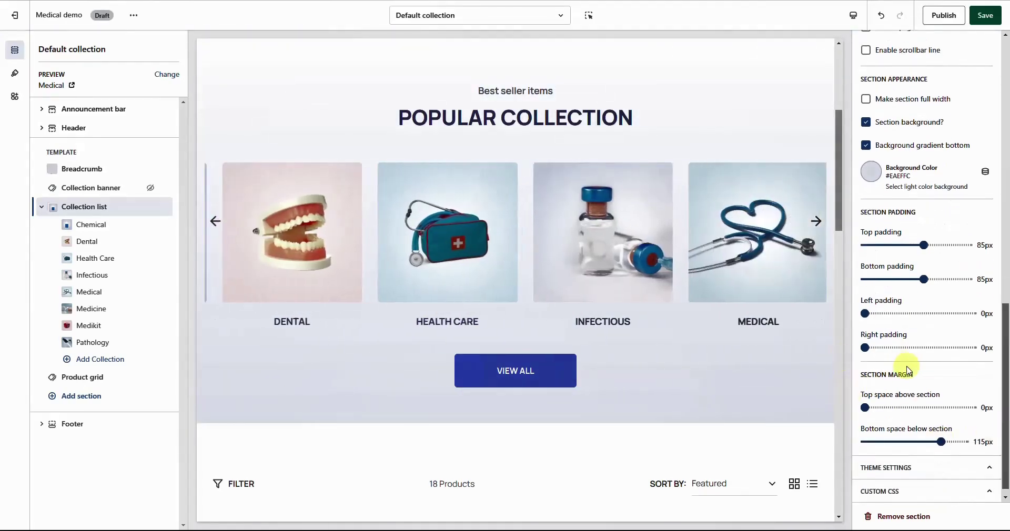
scroll(920, 316, up, 10)
- Collapse the Collection list and set the Product grid section to show 12 products per page
click(42, 208)
click(69, 225)
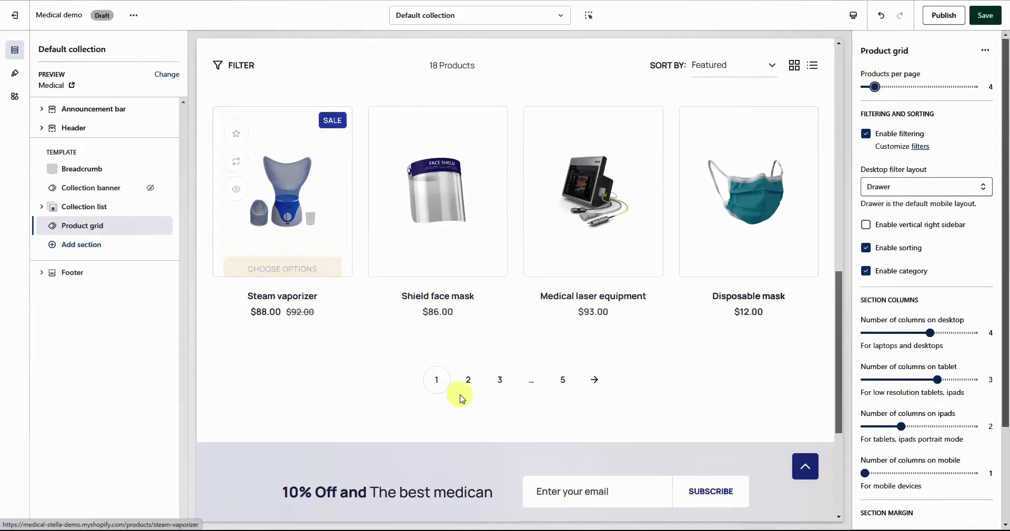
click(921, 88)
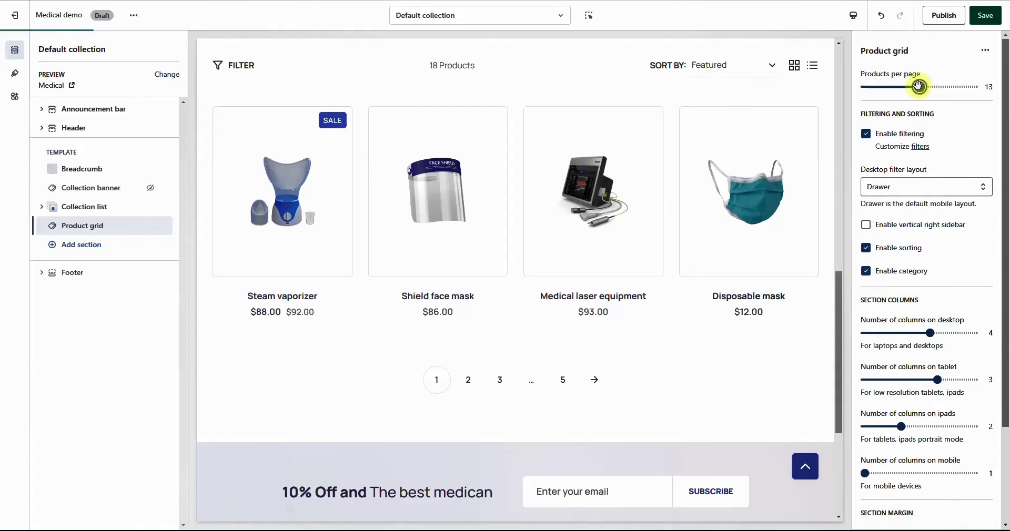
drag(919, 86, 915, 87)
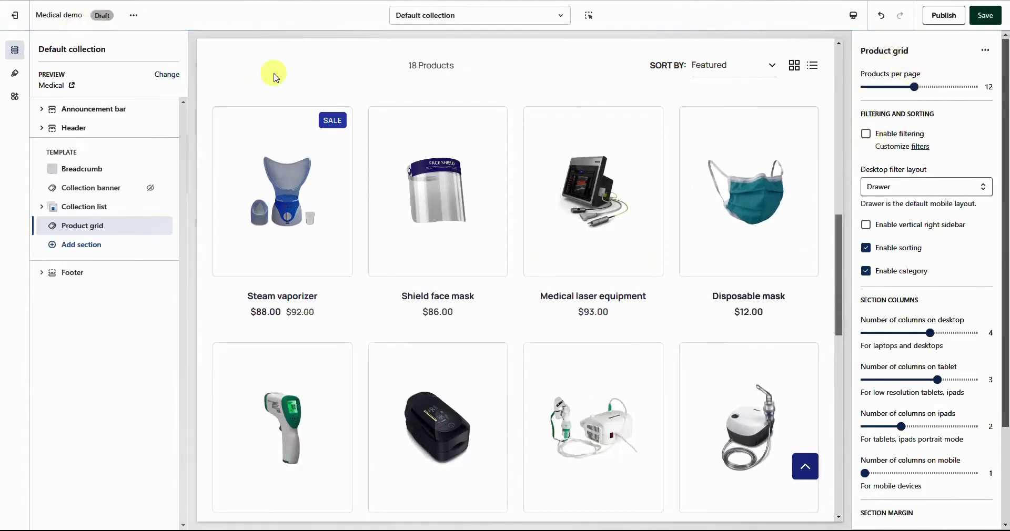
- With the Drawer filter layout active, open the previewed collection's filter drawer, browse its filter groups including Price, and close it
click(890, 188)
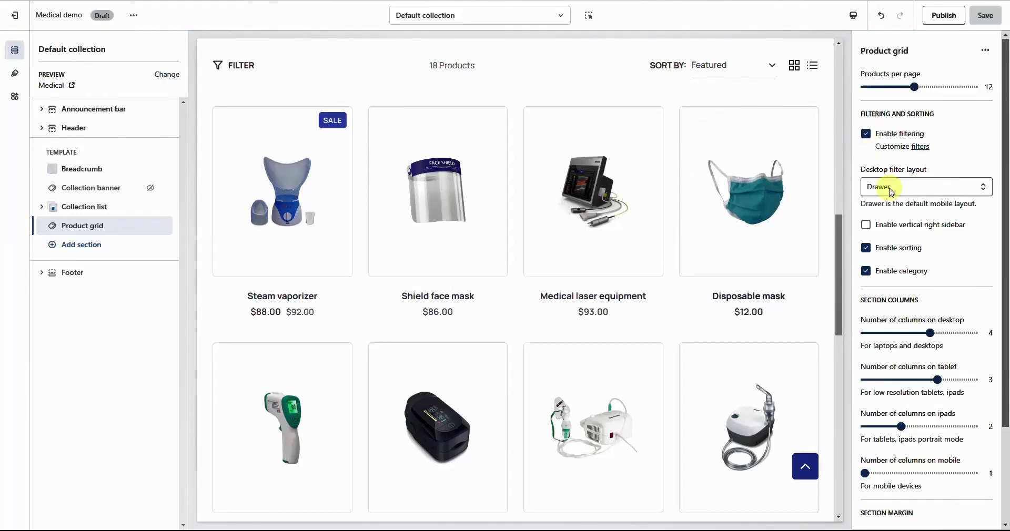
click(887, 185)
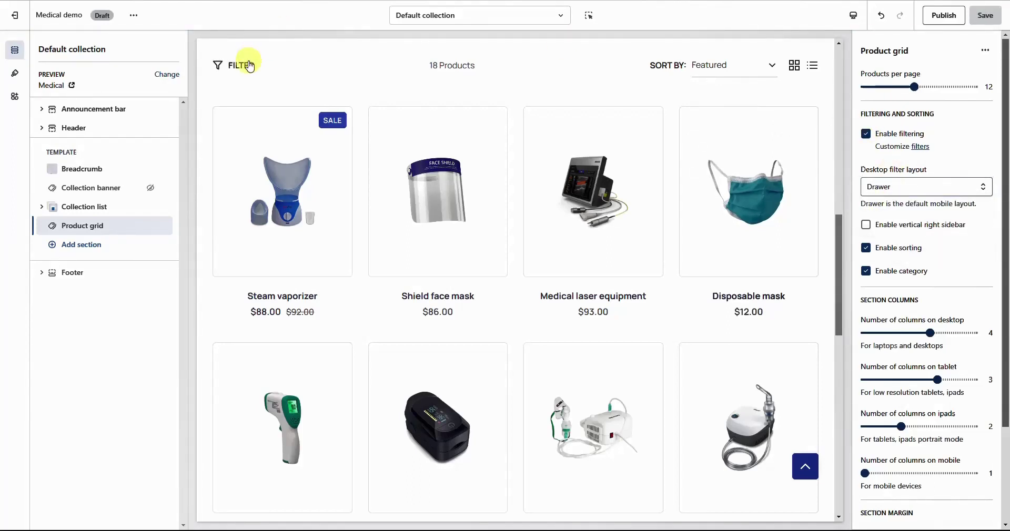
click(250, 66)
click(761, 104)
click(710, 100)
click(685, 141)
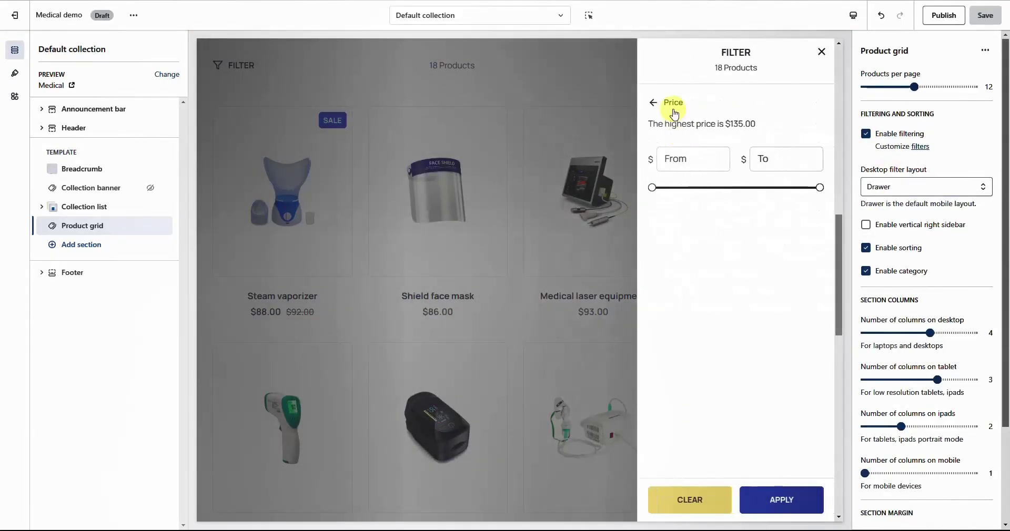
click(675, 111)
click(683, 207)
click(684, 103)
click(821, 52)
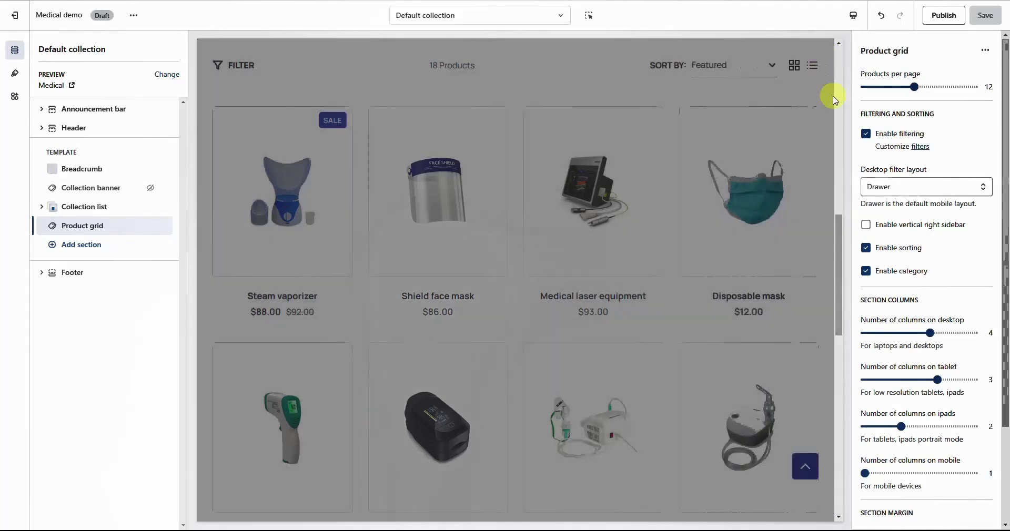
- Switch the desktop filter layout to Vertical with the right sidebar and sorting enabled, using 3 desktop columns
click(895, 187)
click(884, 207)
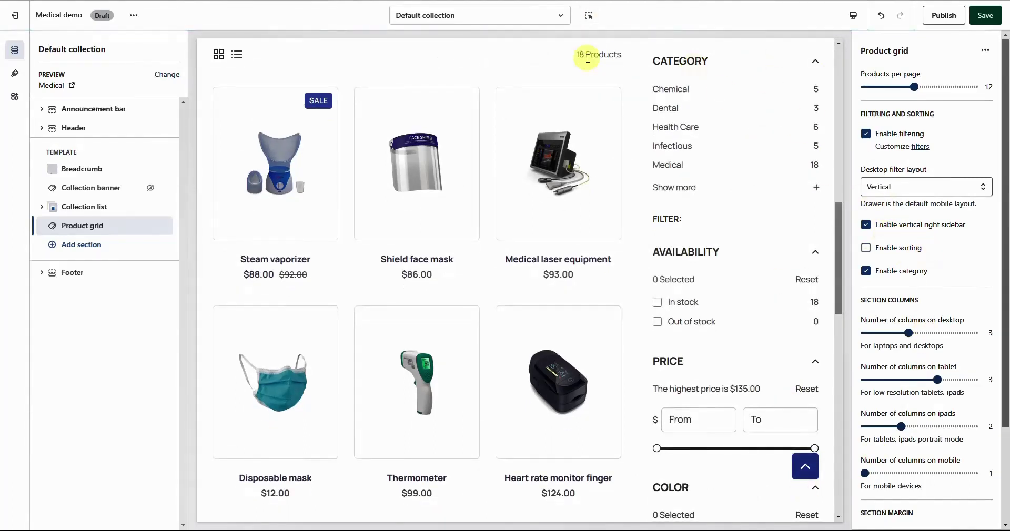
click(899, 258)
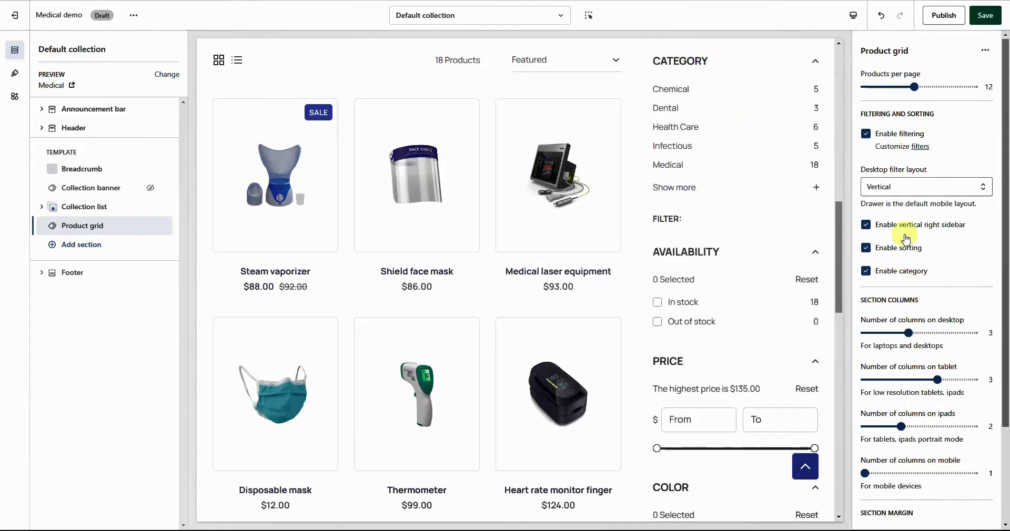
- Preview the Horizontal desktop filter layout, return to Vertical, and look through the remaining Product grid settings
click(898, 193)
click(871, 199)
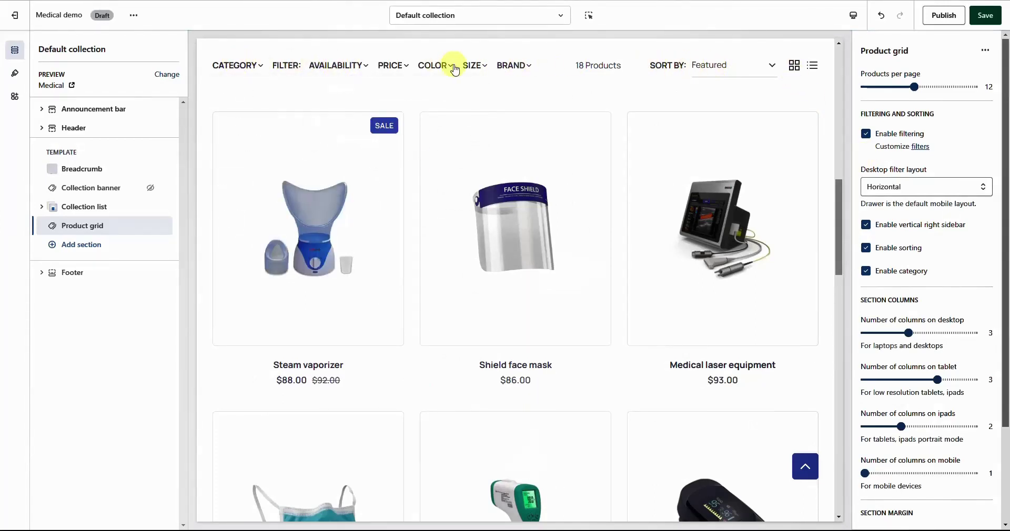
click(920, 192)
click(897, 210)
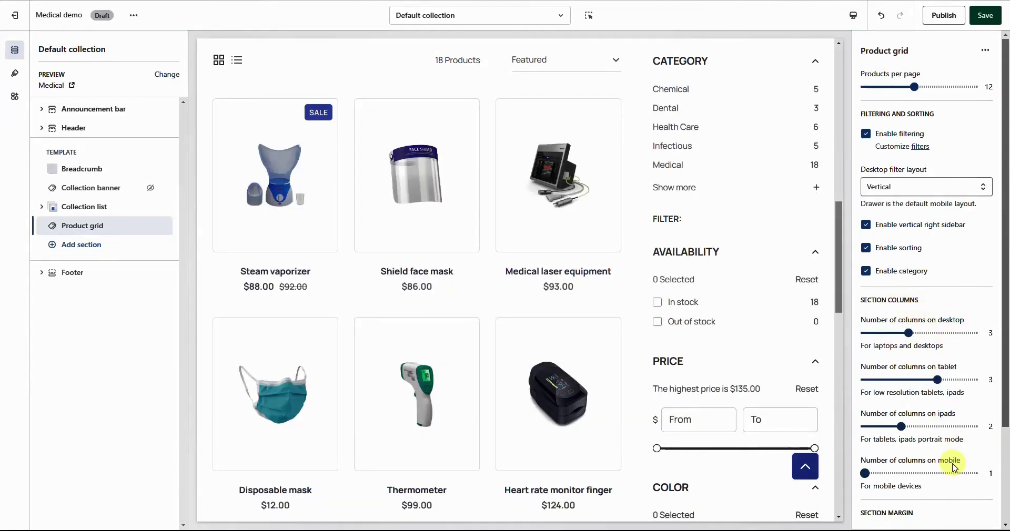
drag(1006, 252, 1006, 423)
drag(1006, 390, 1009, 217)
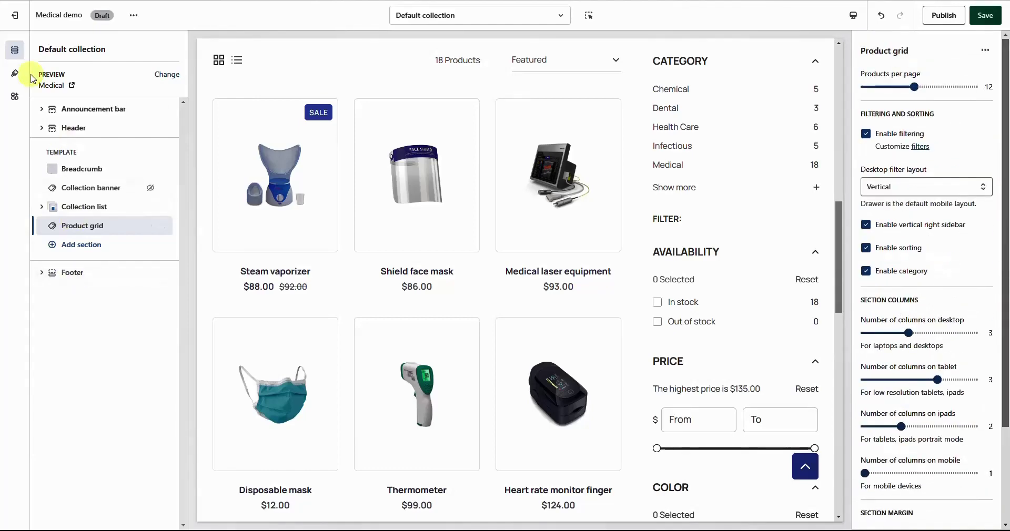
- In the theme-wide products grid settings, keep the Grid view and set infinite scroll to Load More on Click
click(15, 74)
click(100, 144)
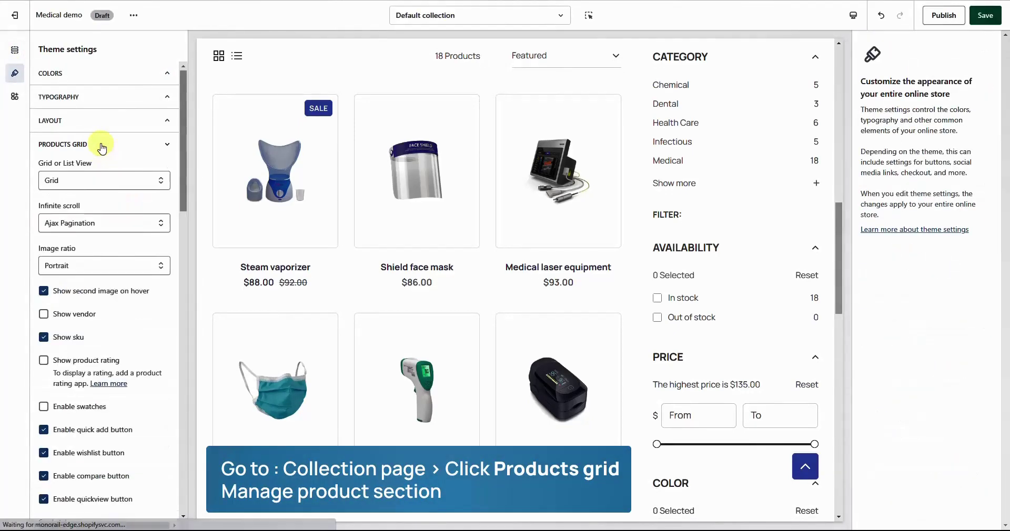
click(116, 181)
click(108, 198)
click(103, 223)
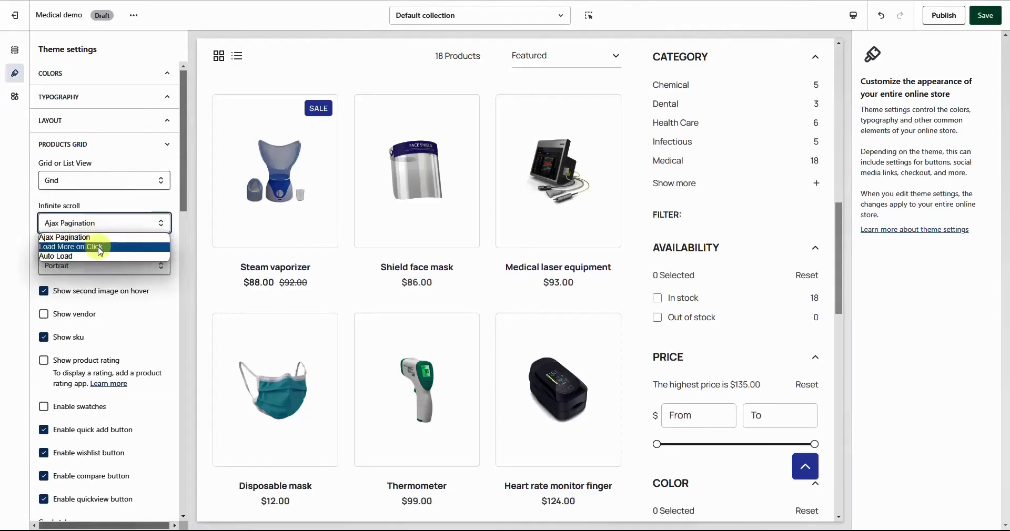
click(100, 247)
- Keep the Portrait image ratio and turn on the vendor, product rating and swatches for the product cards
click(84, 266)
click(67, 275)
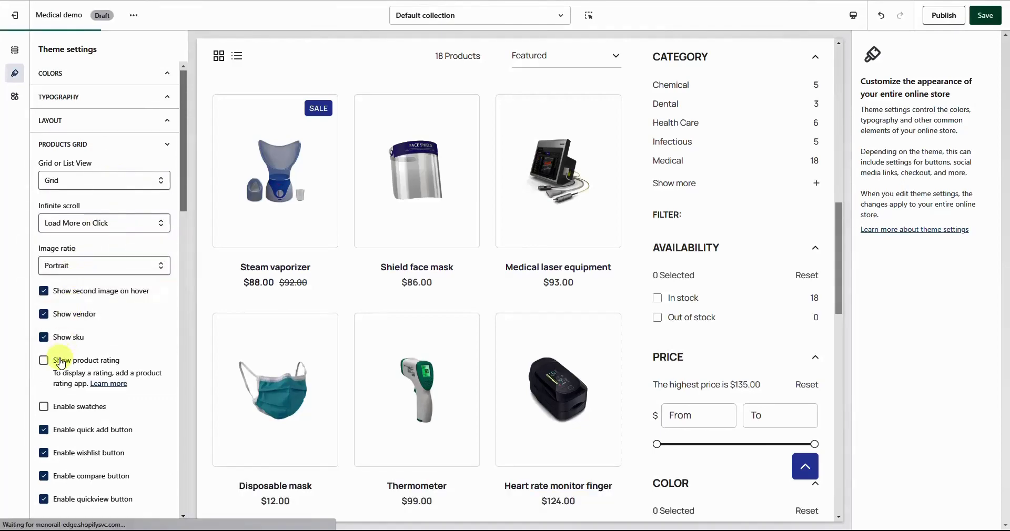
click(60, 363)
click(58, 408)
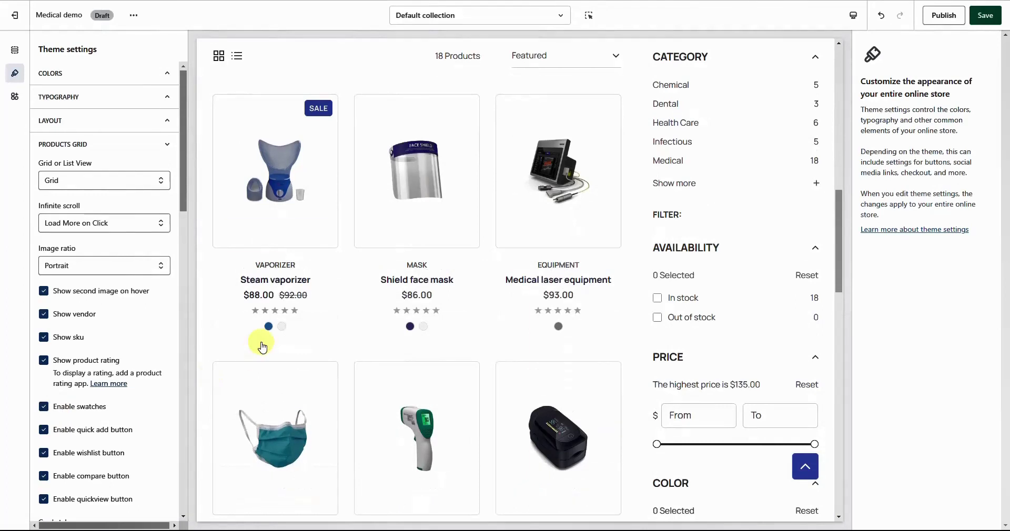
- Preview the Card style on the product cards and switch the card style back to Standard
drag(182, 140, 187, 279)
click(77, 103)
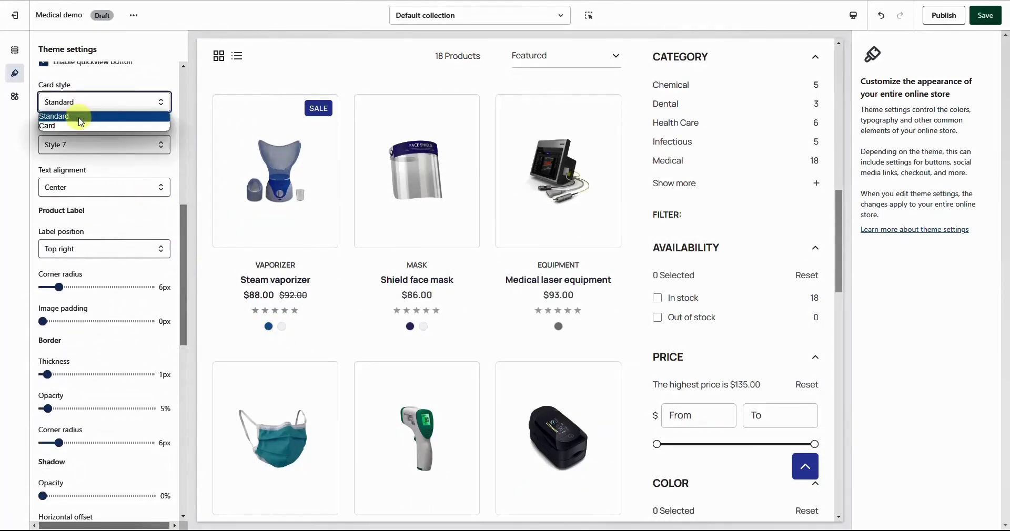
click(80, 126)
mouse_move(287, 211)
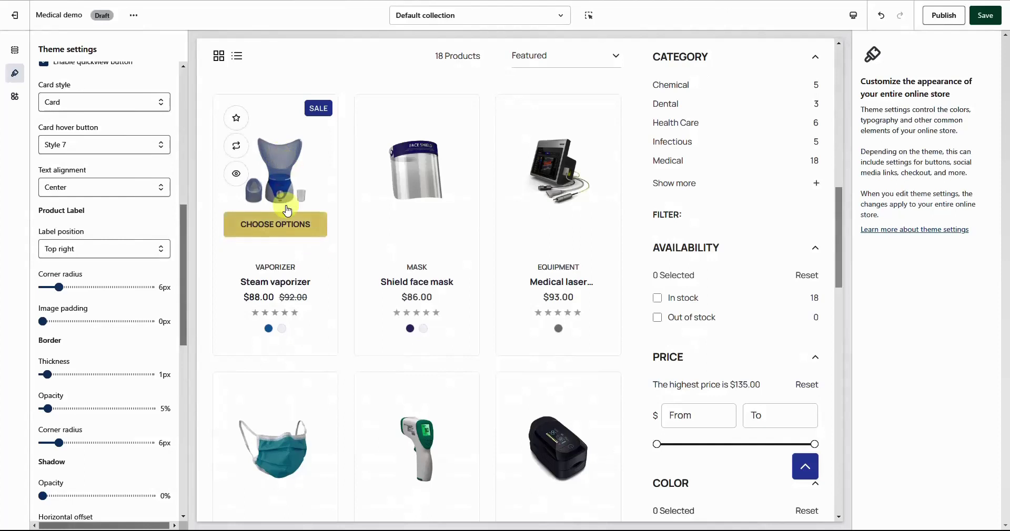
click(63, 101)
click(64, 117)
- Preview card hover button Style 1 on the products and return to Style 7
click(61, 144)
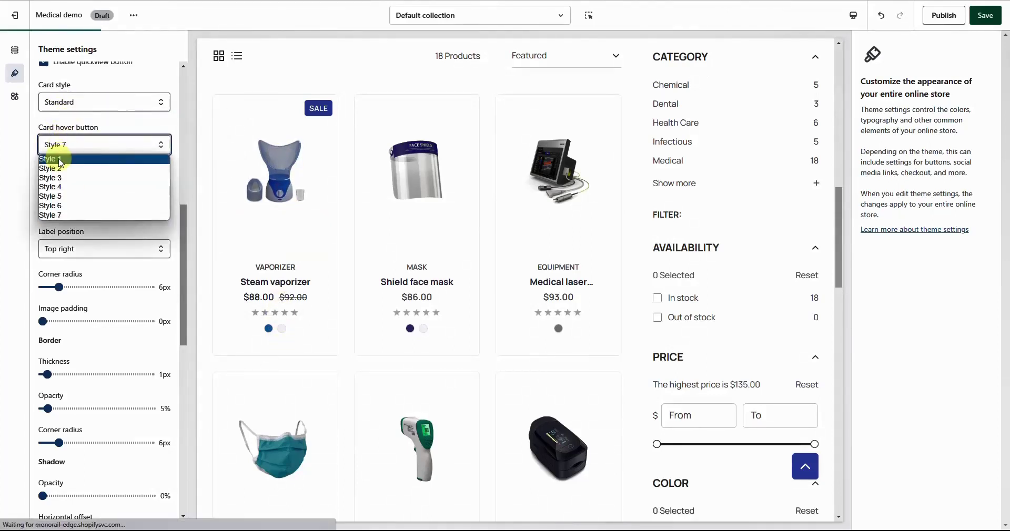
click(59, 160)
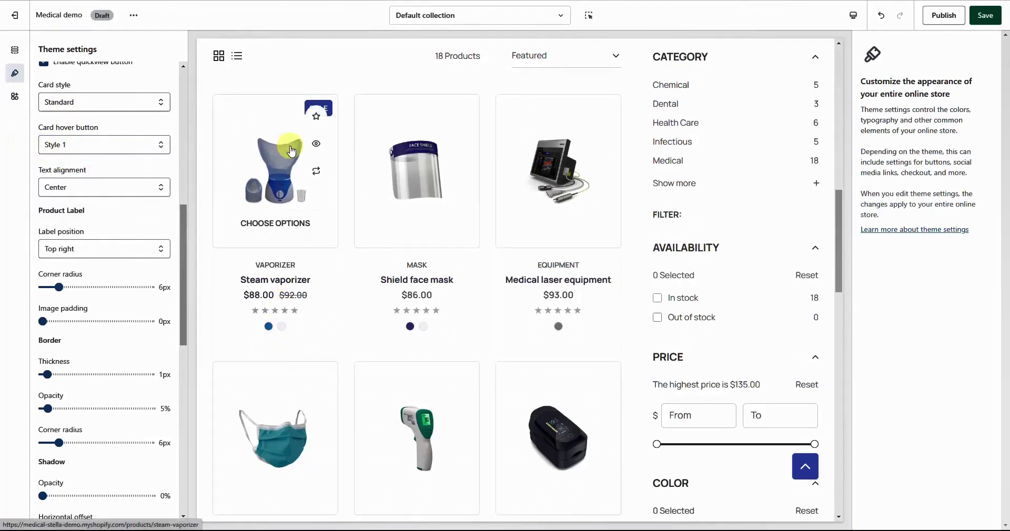
mouse_move(420, 166)
click(69, 146)
click(62, 214)
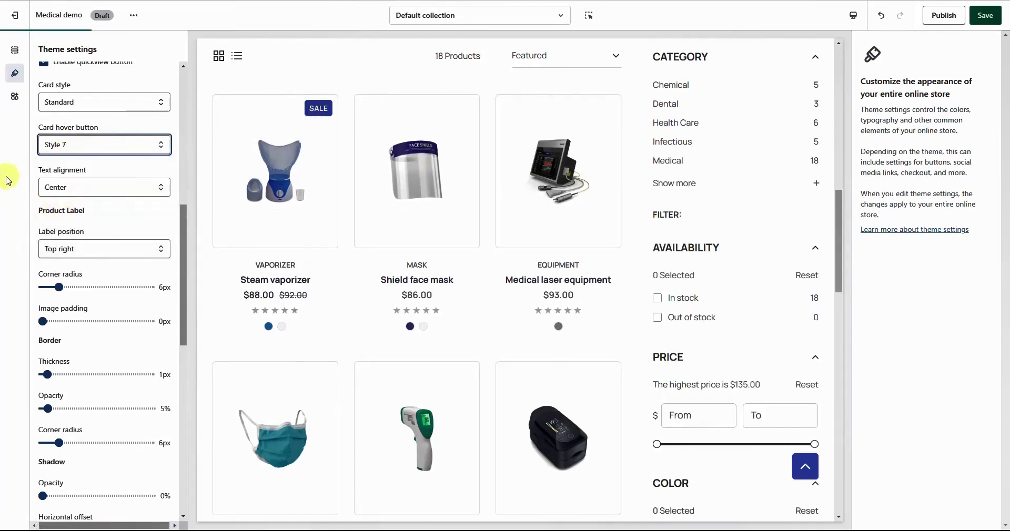
- Try Left and Right text alignment on the product cards, and restore the Center alignment
click(50, 187)
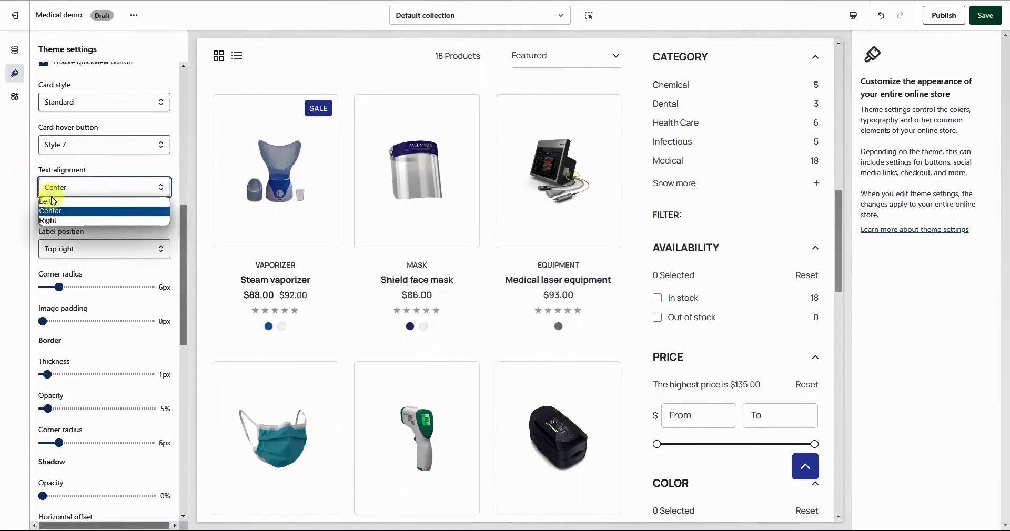
click(49, 204)
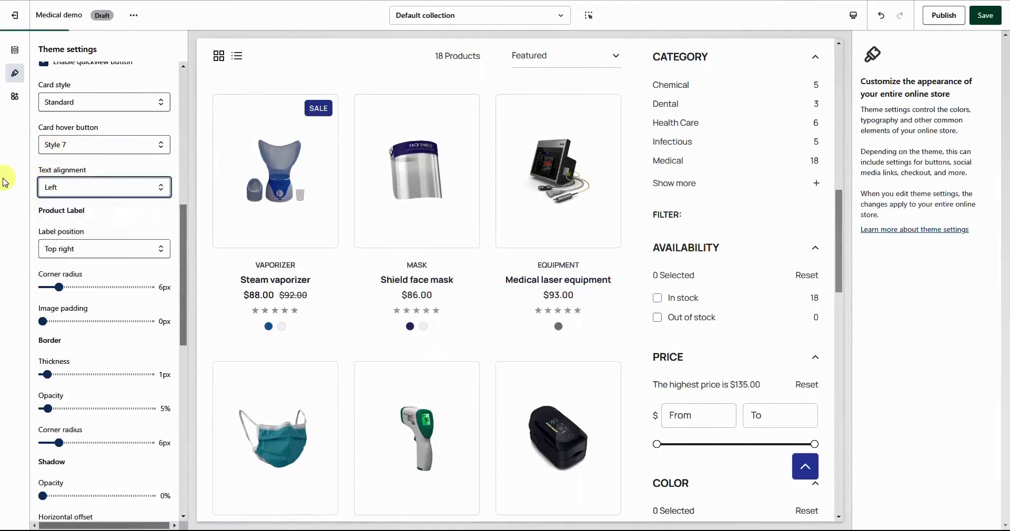
click(64, 193)
click(50, 220)
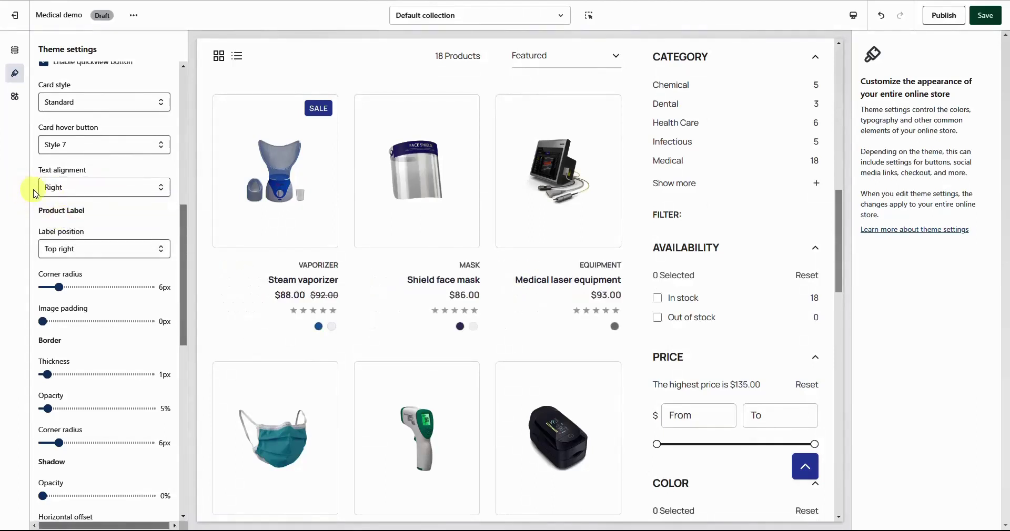
click(86, 188)
click(58, 213)
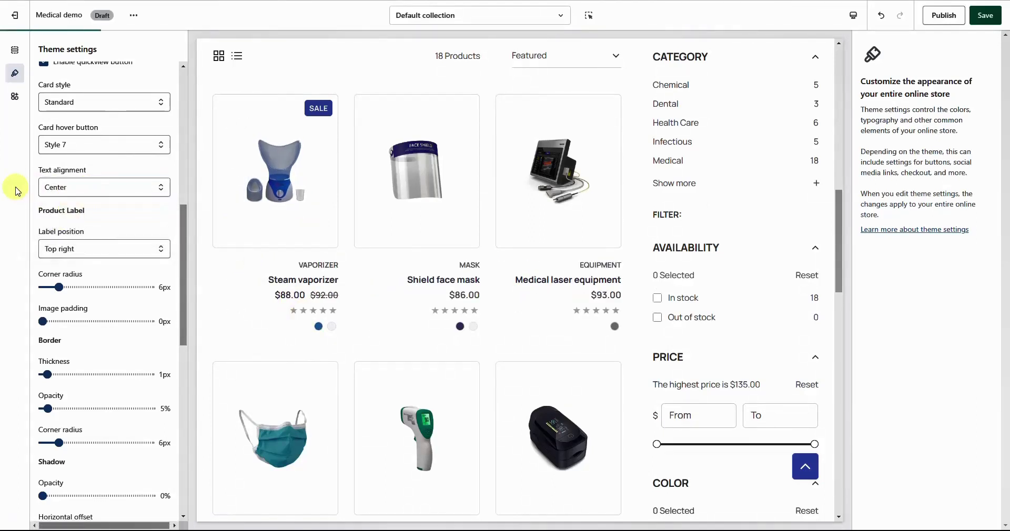
- Set the product label position to Top left
click(83, 250)
click(63, 269)
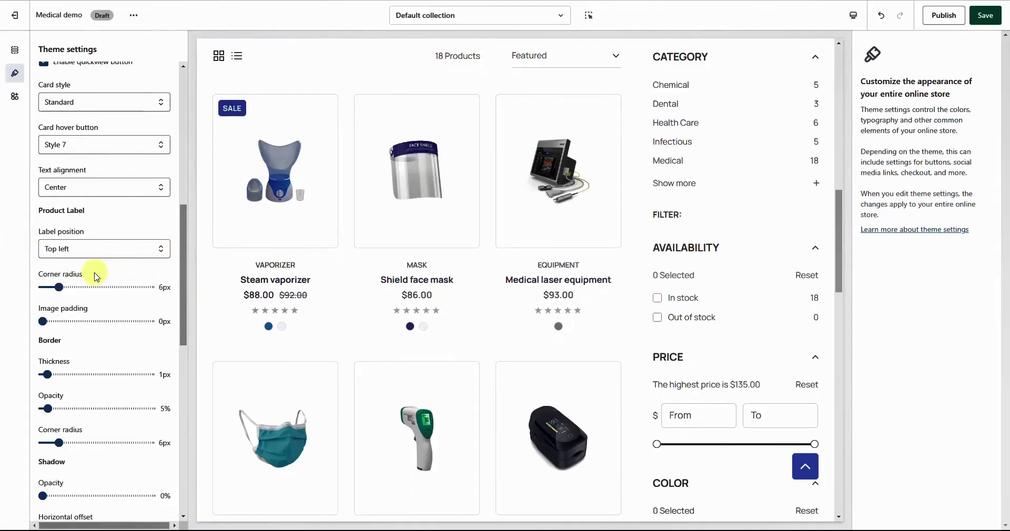
- In the products swatch settings, choose the Color style and set the swatch size to 35px
scroll(69, 255, down, 2)
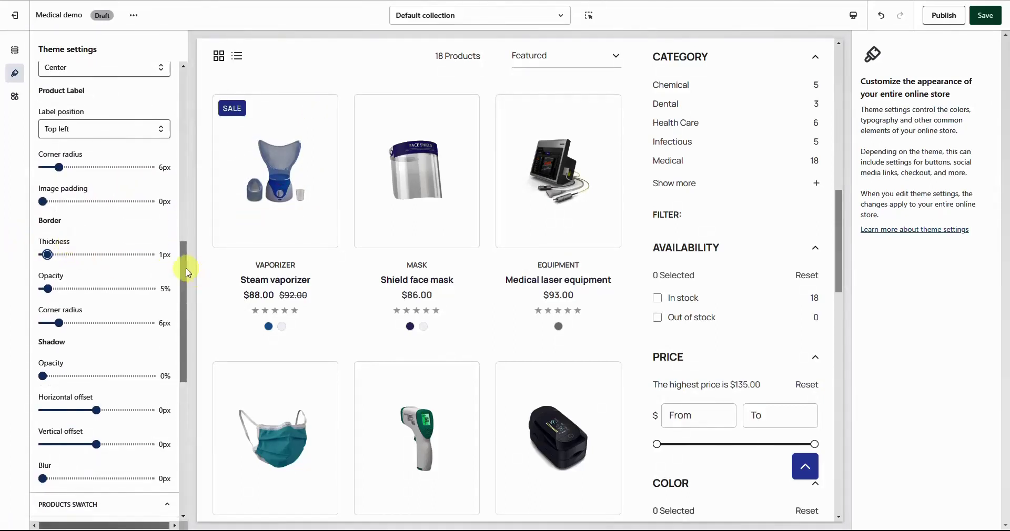
scroll(161, 299, down, 2)
drag(183, 325, 181, 376)
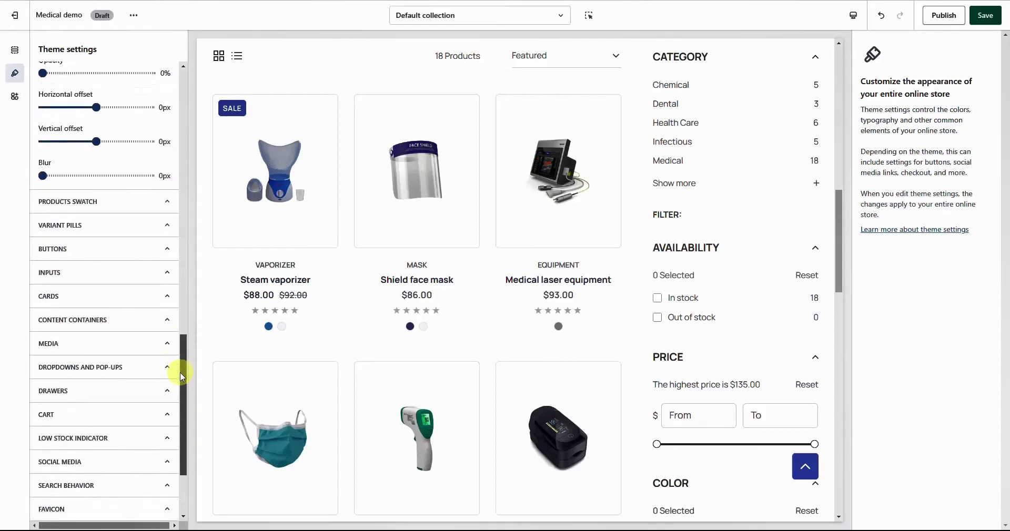
click(131, 206)
drag(182, 305, 187, 146)
click(70, 162)
click(67, 186)
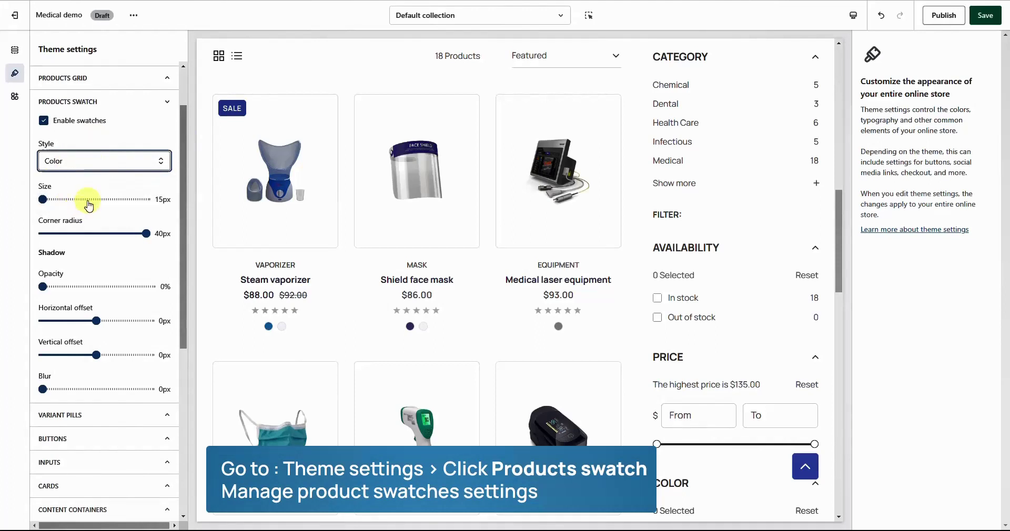
click(74, 199)
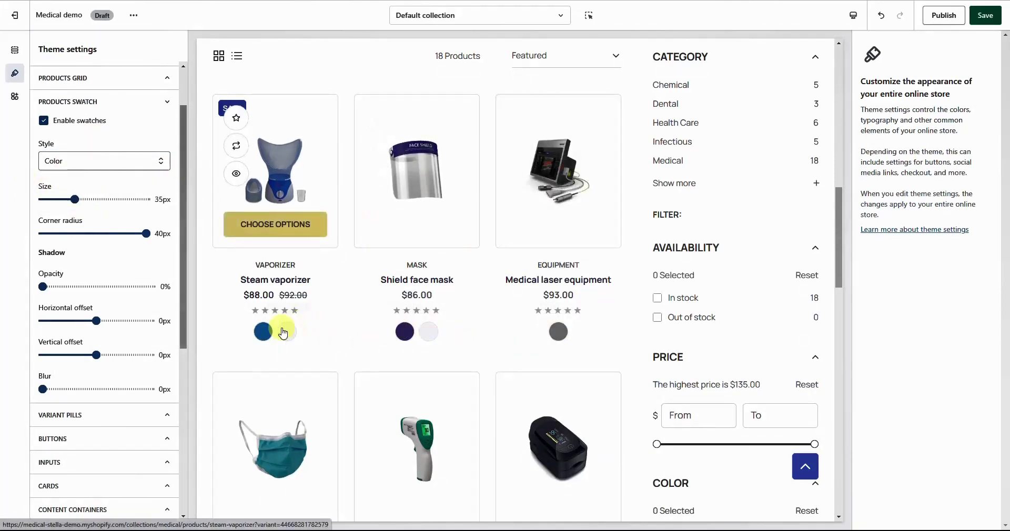
- Change the swatch style to Product thumbnail with a 4px corner radius and save the theme changes
click(55, 161)
click(58, 177)
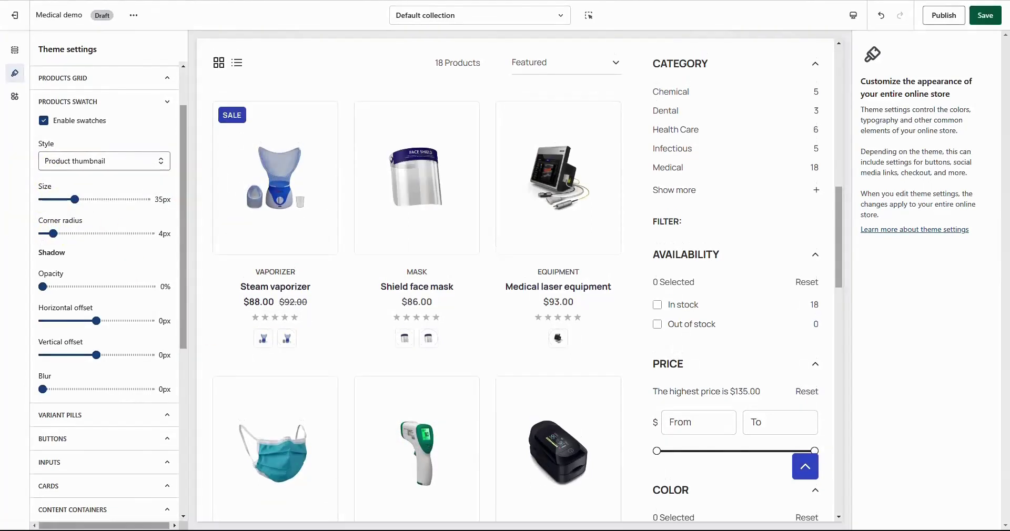
click(988, 20)
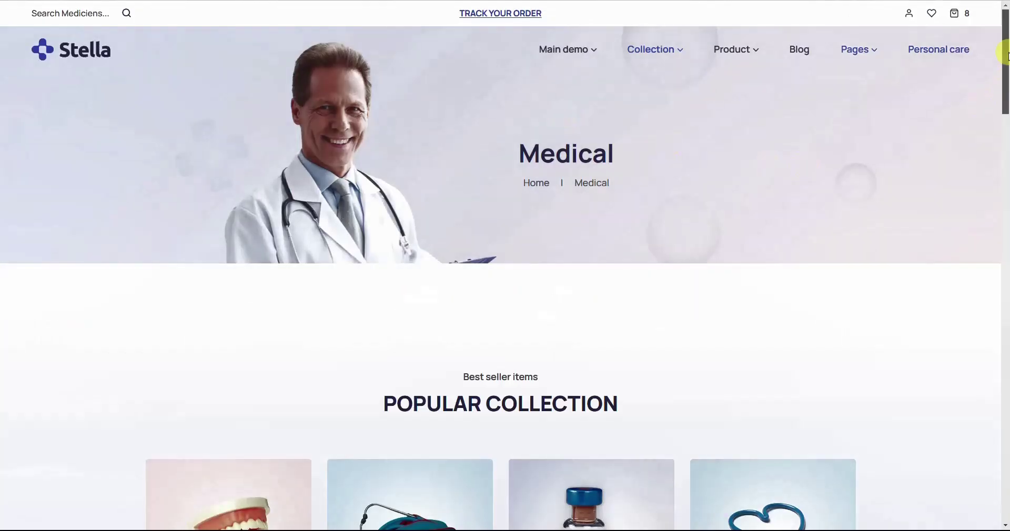
- Load more products at the end of the Medical collection and open the Digital thermometer product page
drag(1009, 53, 1006, 419)
click(898, 216)
click(402, 211)
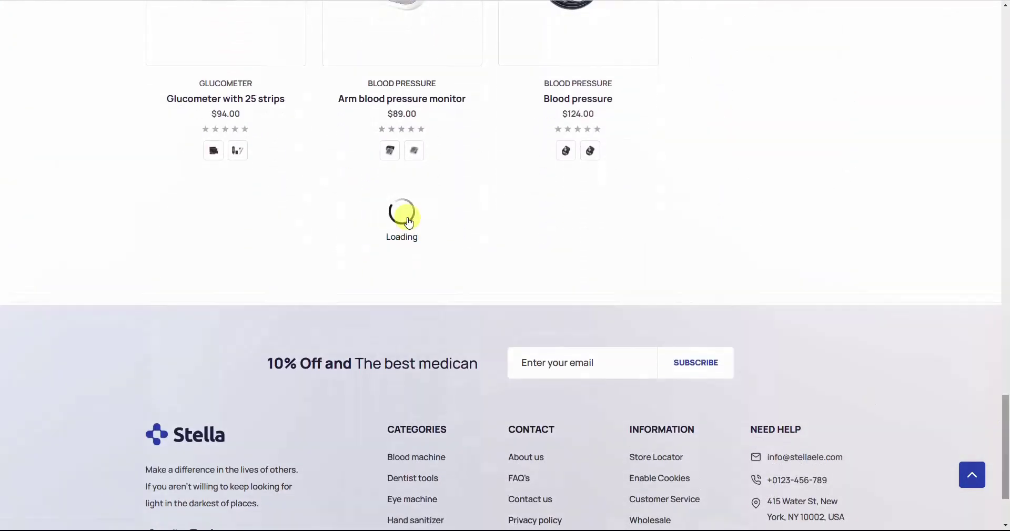
drag(1007, 379, 1007, 387)
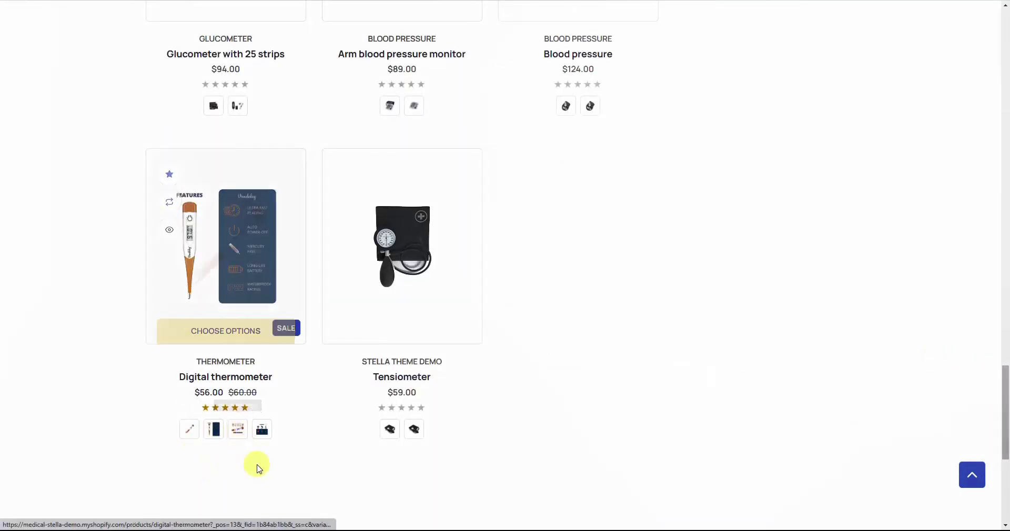
click(255, 378)
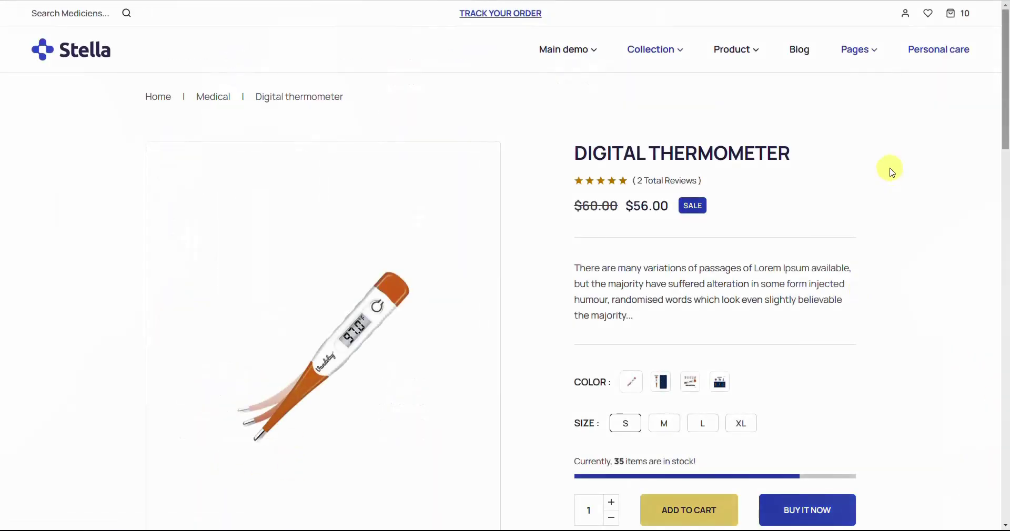
- View the product's main image enlarged, page forward and back through the full-screen gallery, and close it
drag(1006, 50, 995, 67)
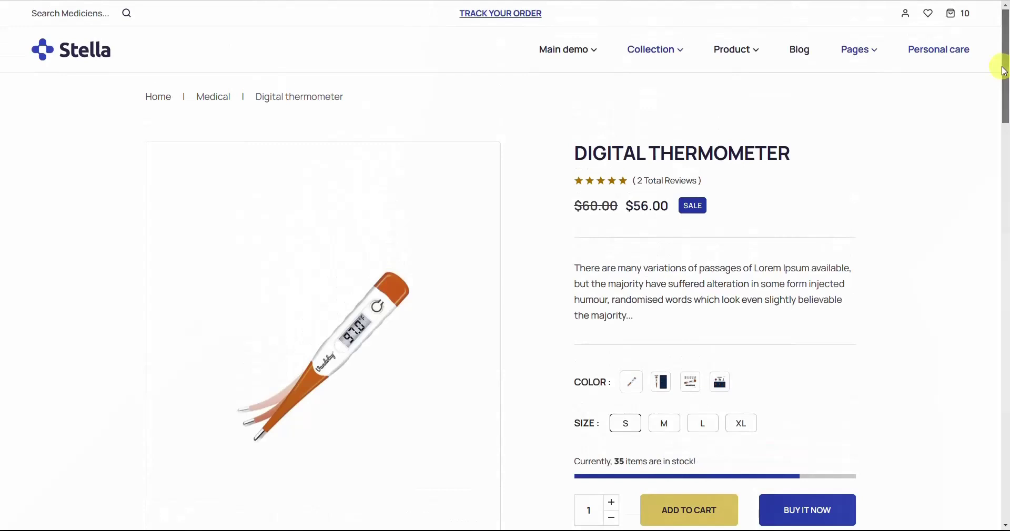
click(336, 274)
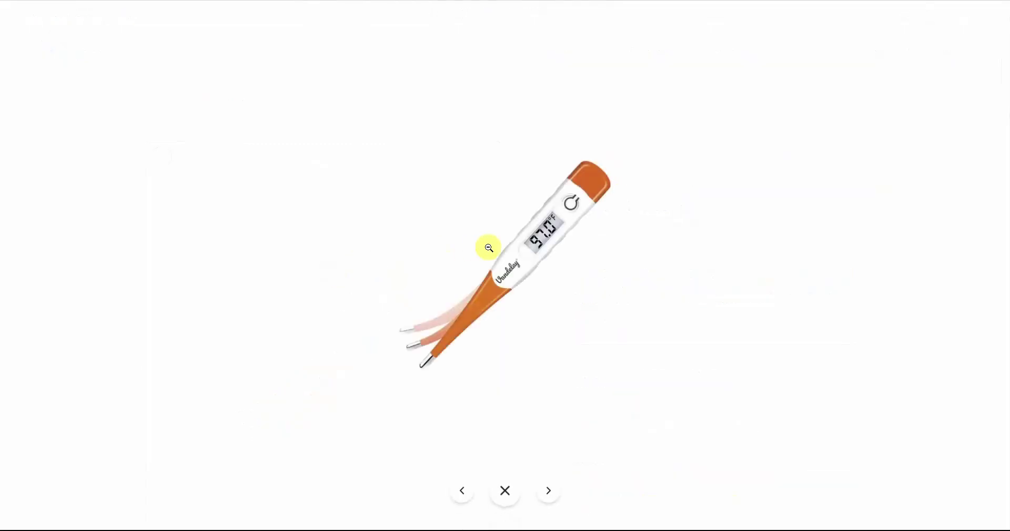
click(553, 493)
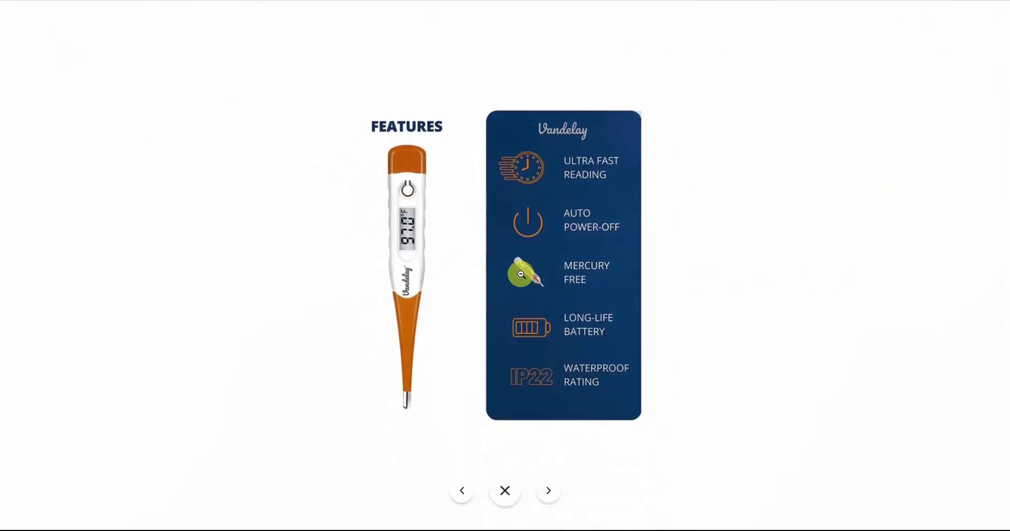
click(465, 492)
click(505, 492)
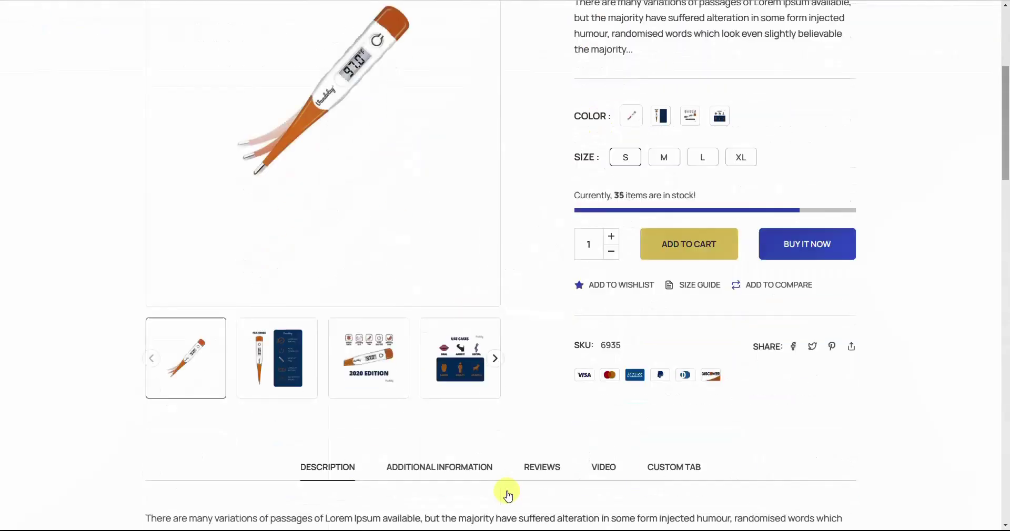
- Show the second and third gallery images of the Digital thermometer using the thumbnails
drag(1005, 138, 1005, 102)
click(292, 477)
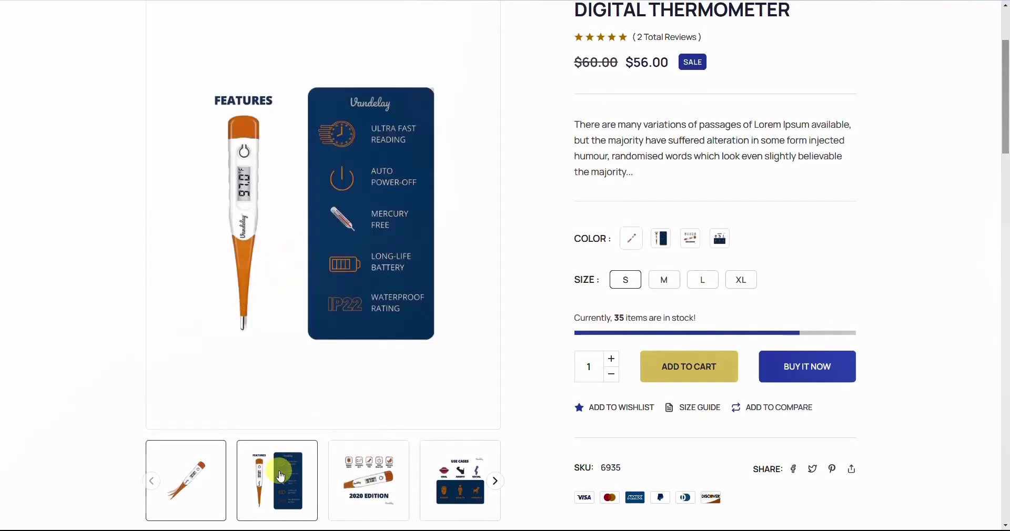
click(363, 474)
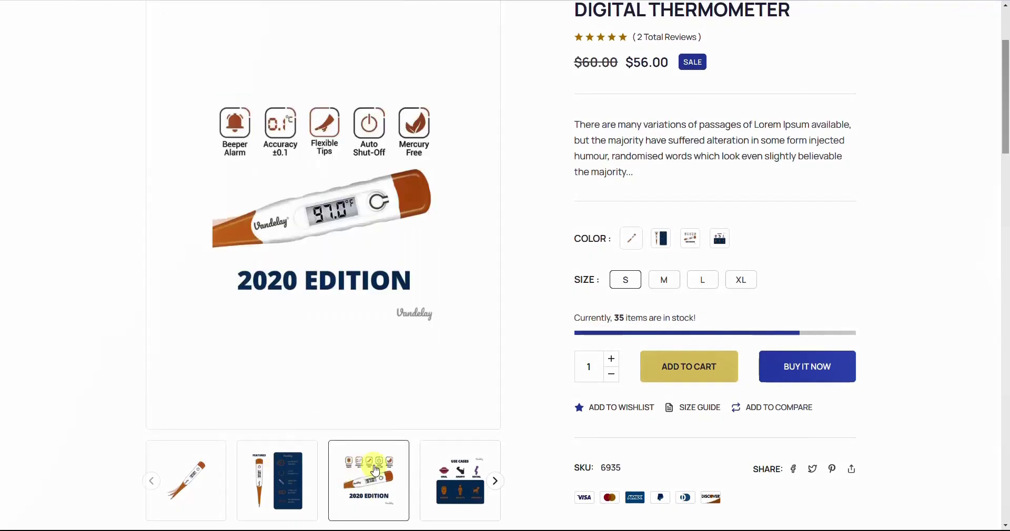
- Choose the second color swatch and size M for the thermometer, and set the quantity to 2
click(665, 238)
click(665, 280)
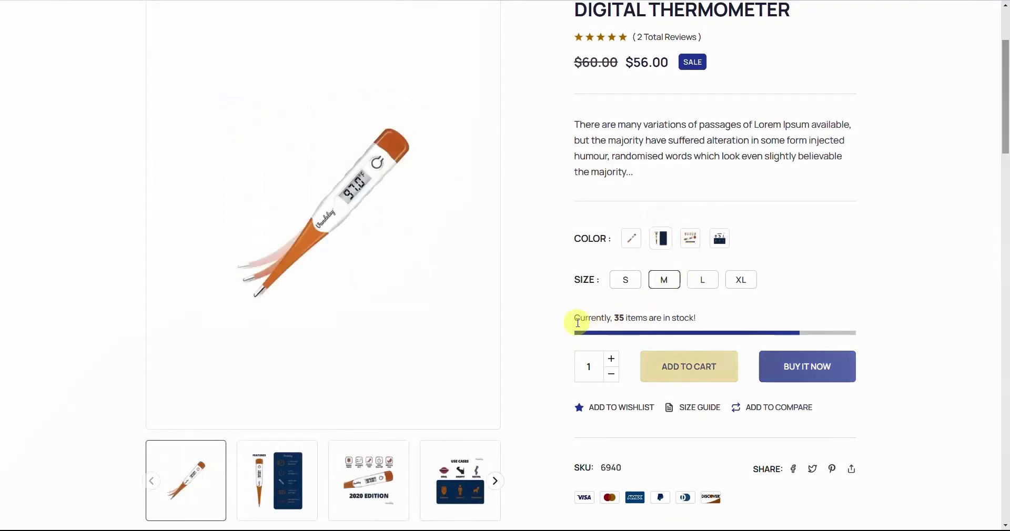
drag(579, 322, 651, 317)
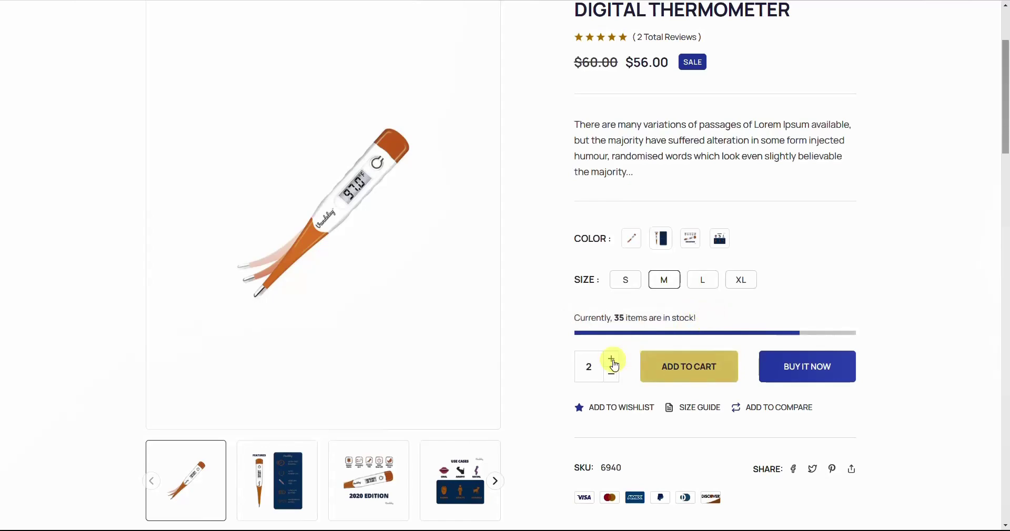
- Check the size guide, then add the selected thermometer variant to the cart and close the cart drawer
click(694, 408)
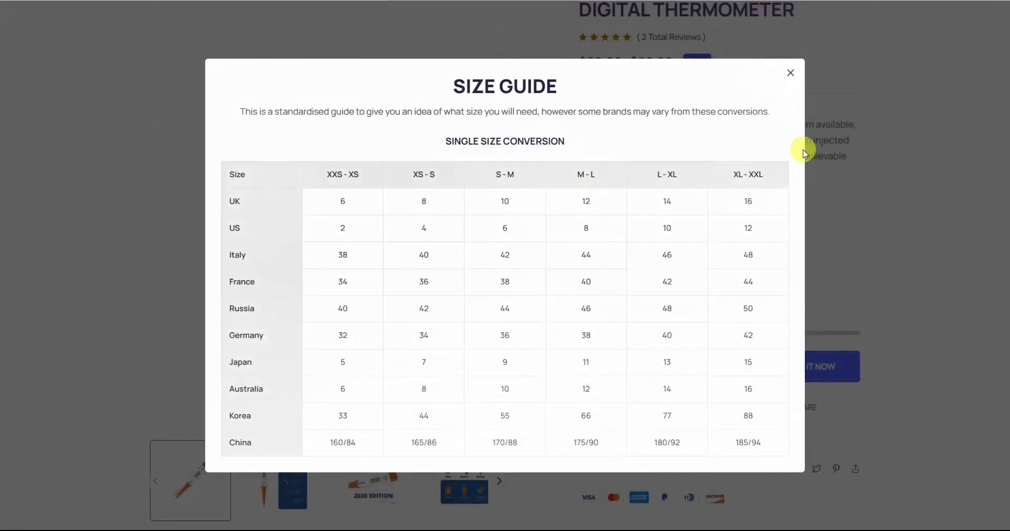
click(791, 74)
click(668, 365)
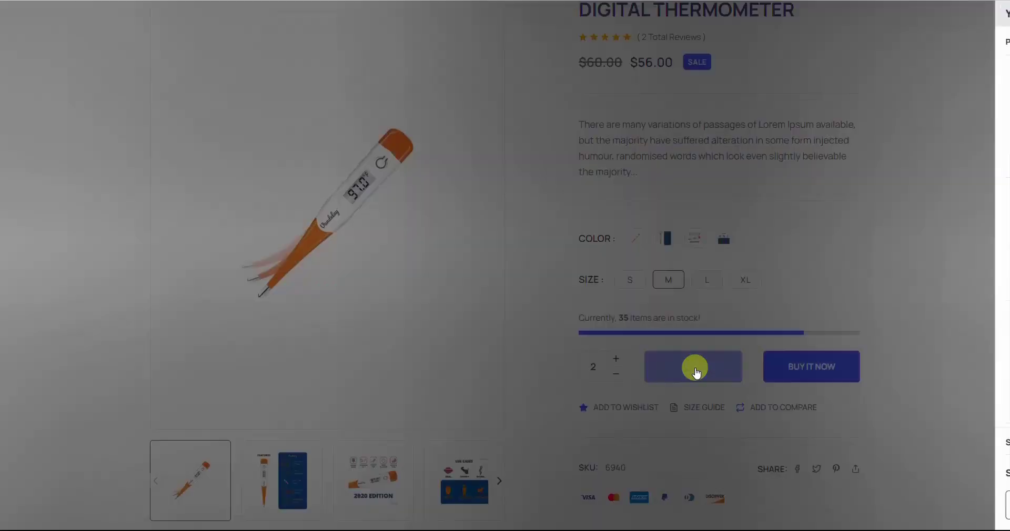
click(734, 151)
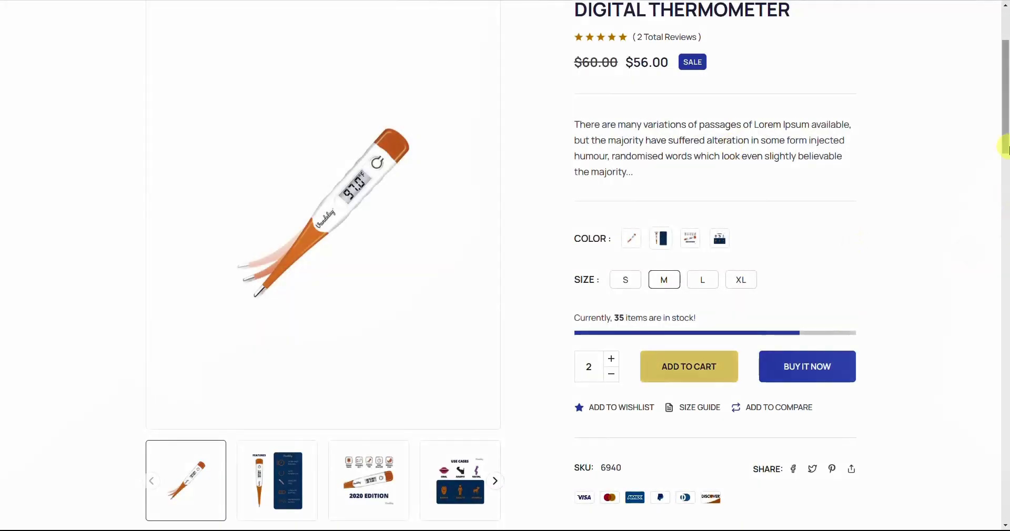
- Go through the share links and customer reviews, and give a five-star rating in the review form
drag(1005, 101, 1005, 174)
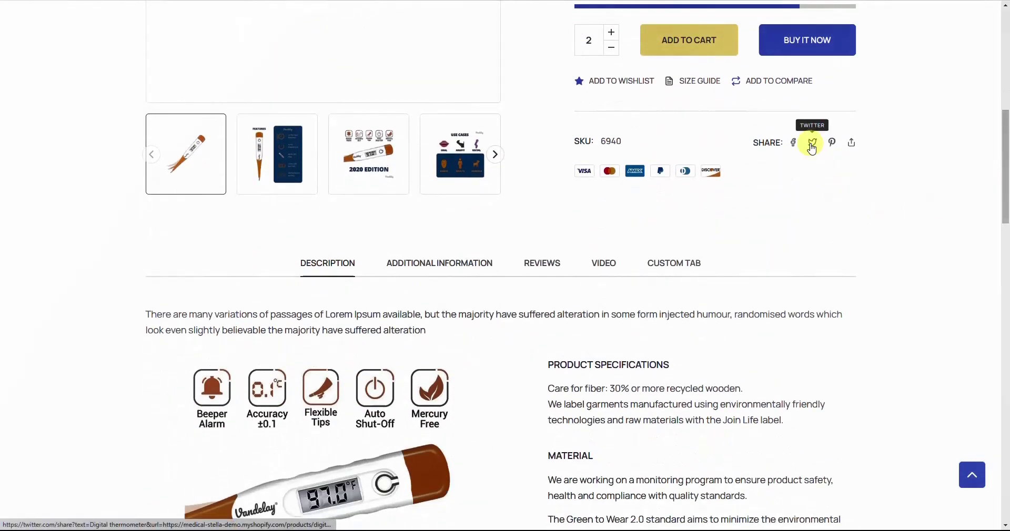
drag(1002, 131, 1005, 188)
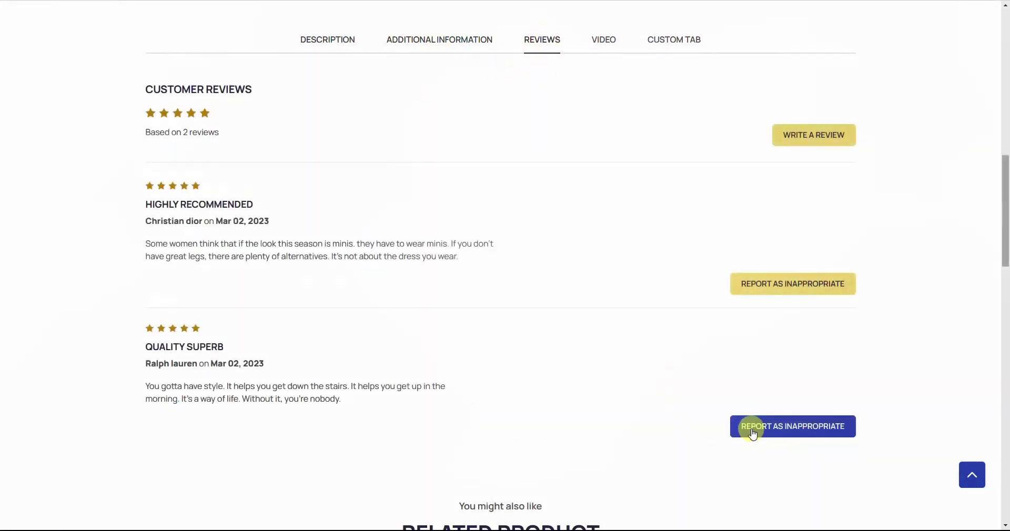
click(800, 143)
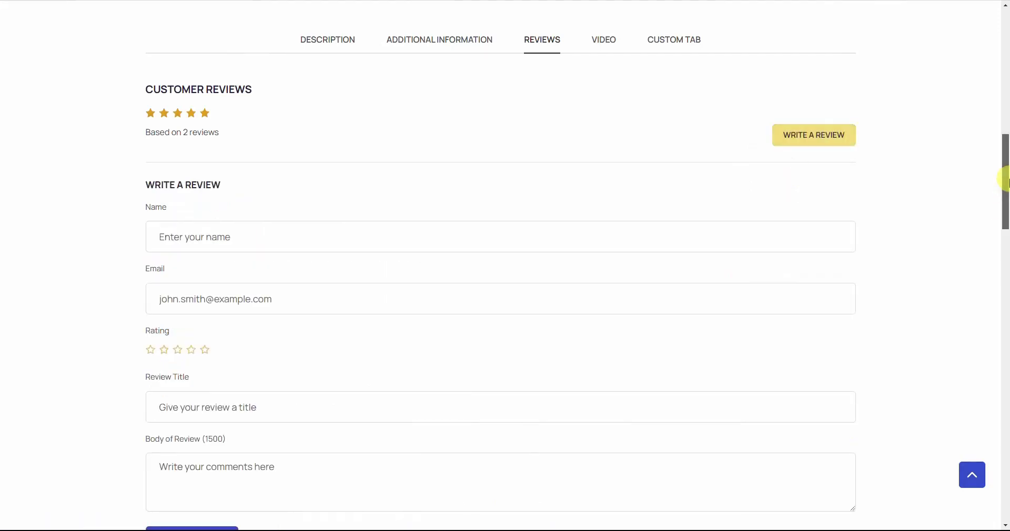
drag(1003, 180, 1004, 190)
click(204, 301)
click(219, 351)
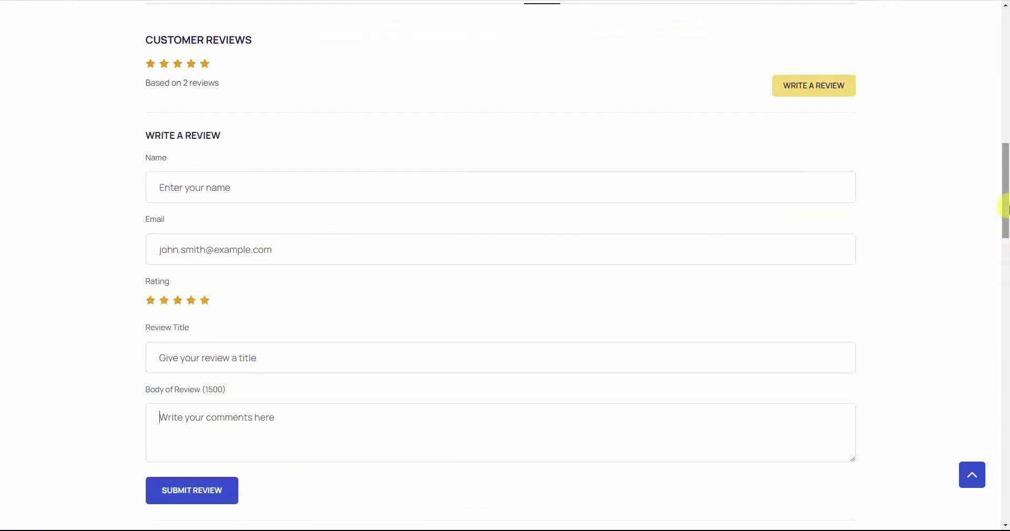
- Play the first product video in the Video content, and view the Custom tab content
drag(1006, 210, 1006, 204)
click(611, 26)
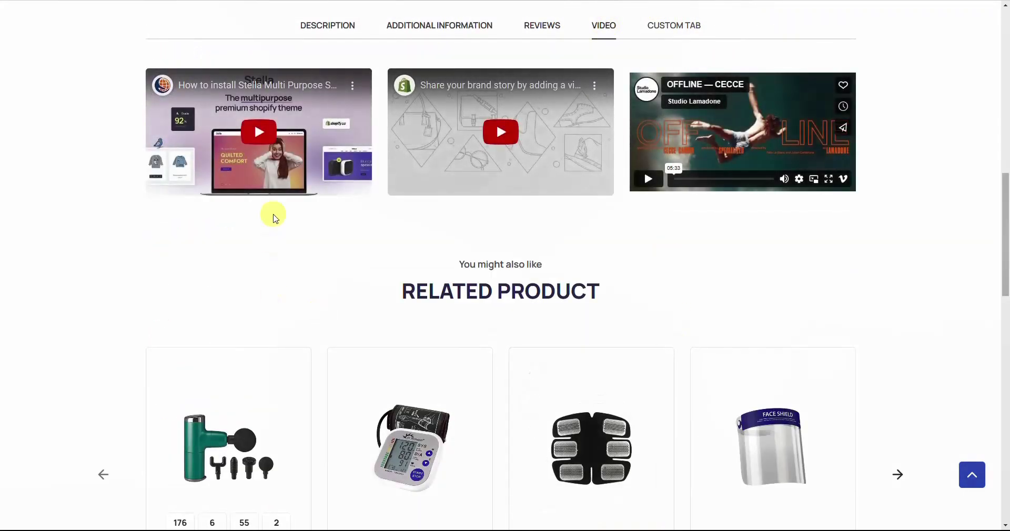
click(255, 133)
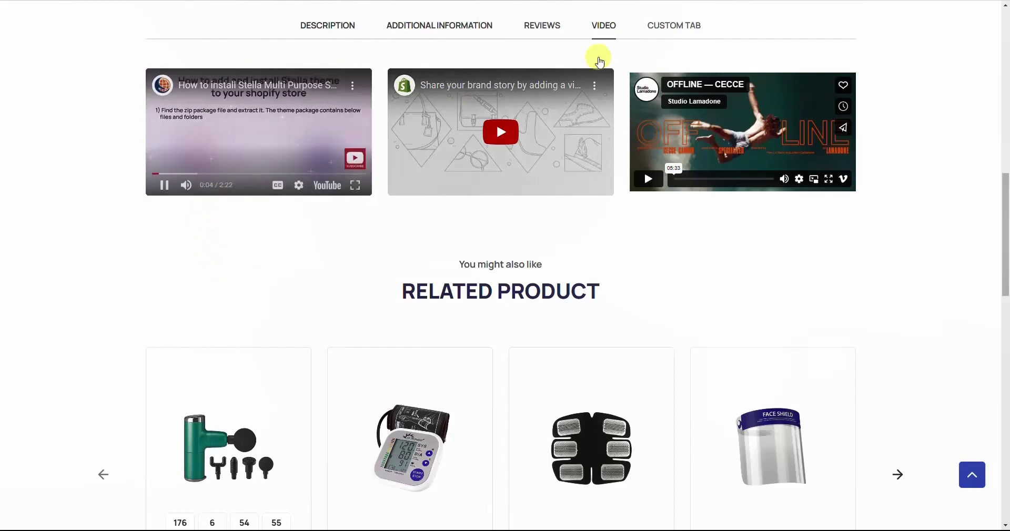
click(673, 26)
- Browse the Related product and Recently viewed products carousels and the footer, and return to the start of the page
drag(1009, 199, 1009, 229)
drag(766, 234, 306, 250)
drag(1009, 242, 1005, 342)
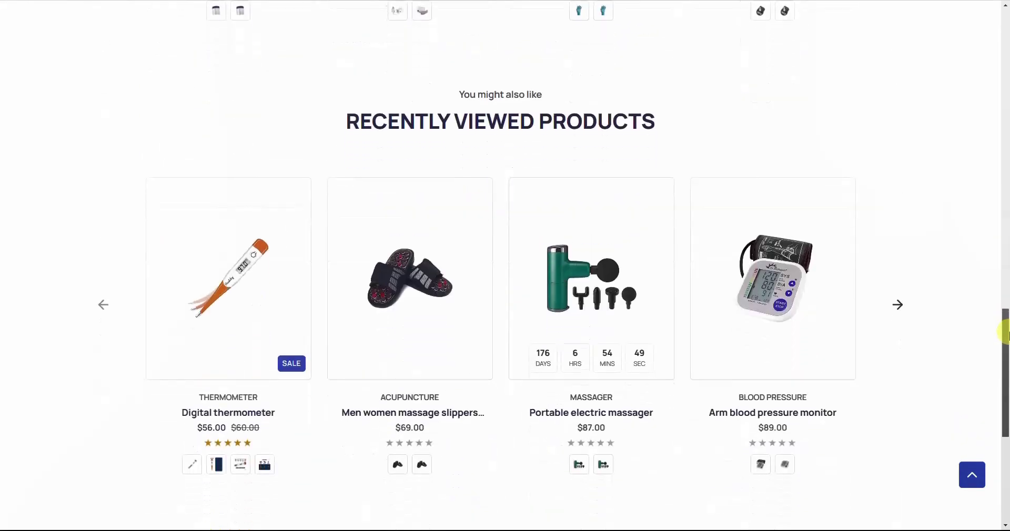
drag(741, 282, 524, 293)
drag(1005, 325, 910, 401)
click(617, 260)
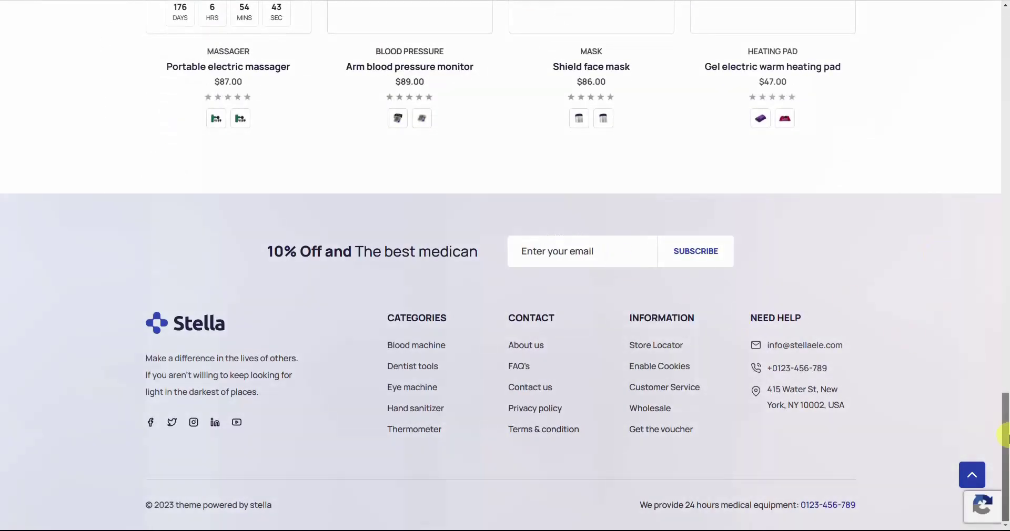
drag(1005, 436, 1005, 79)
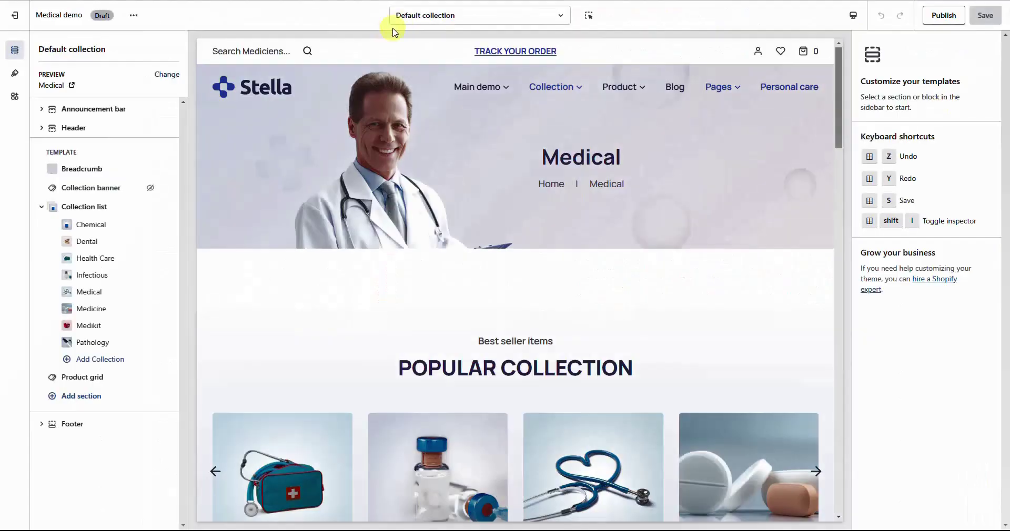
- Switch the theme editor to the Default product template and open the Product information settings
click(412, 20)
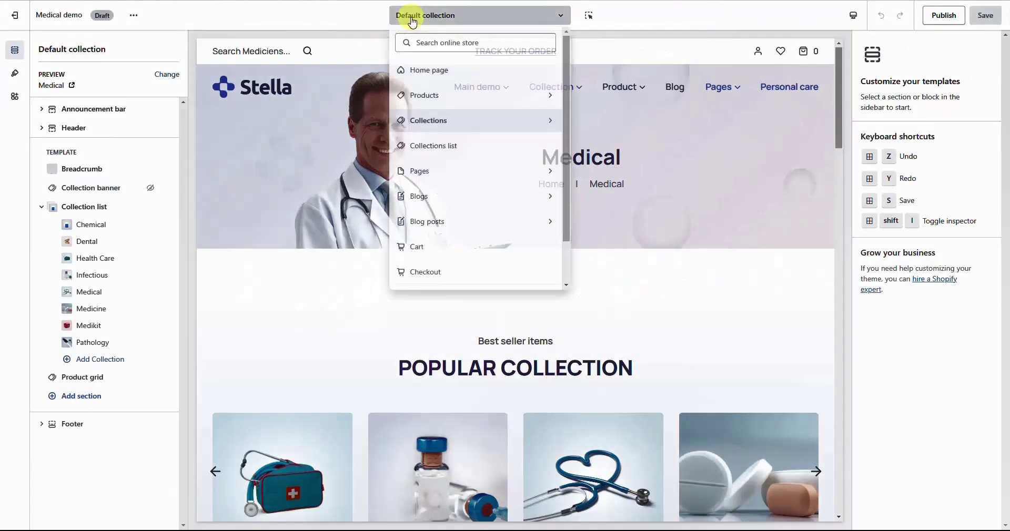
click(450, 97)
click(448, 95)
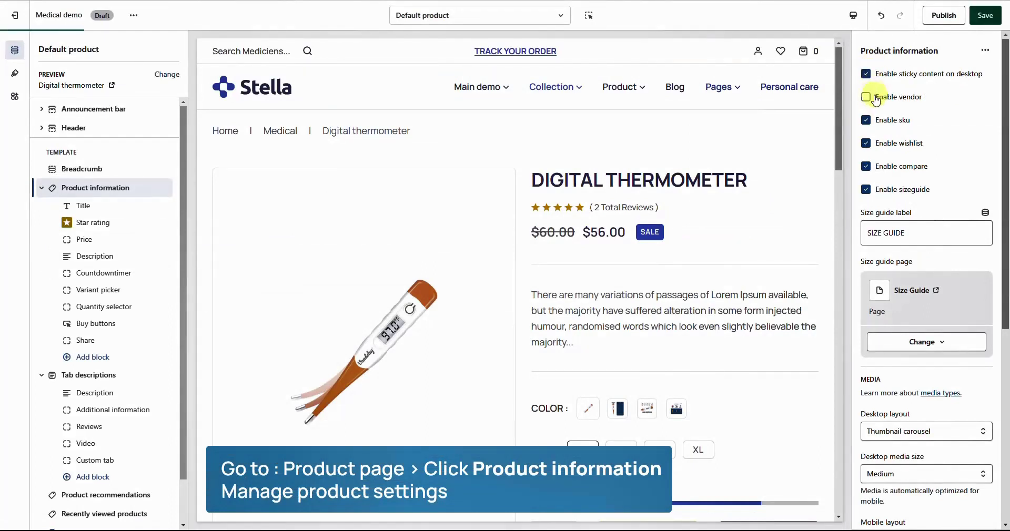
- Enable the vendor in the Product information settings and check the size guide label and page options
mouse_move(835, 69)
mouse_down()
mouse_move(836, 109)
mouse_move(837, 70)
mouse_up()
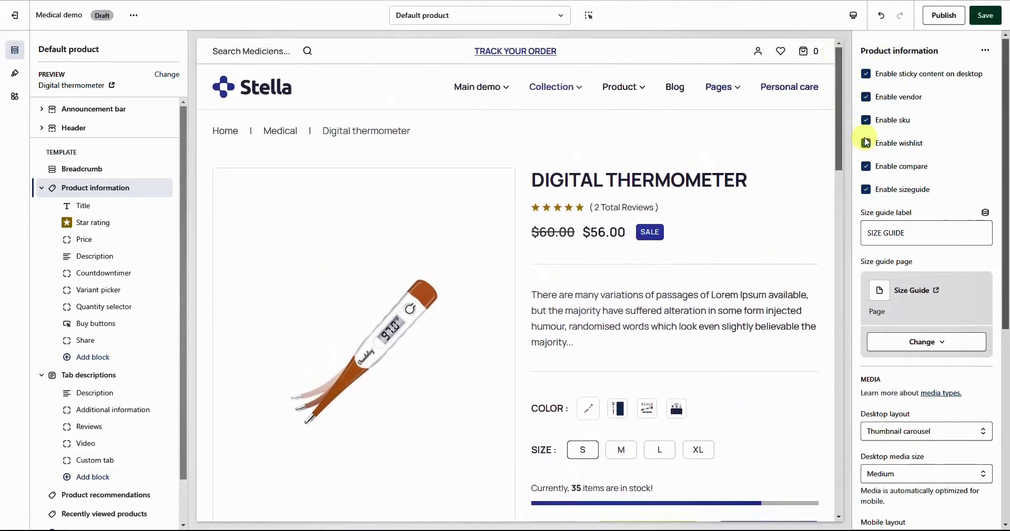
click(910, 229)
click(931, 350)
click(932, 349)
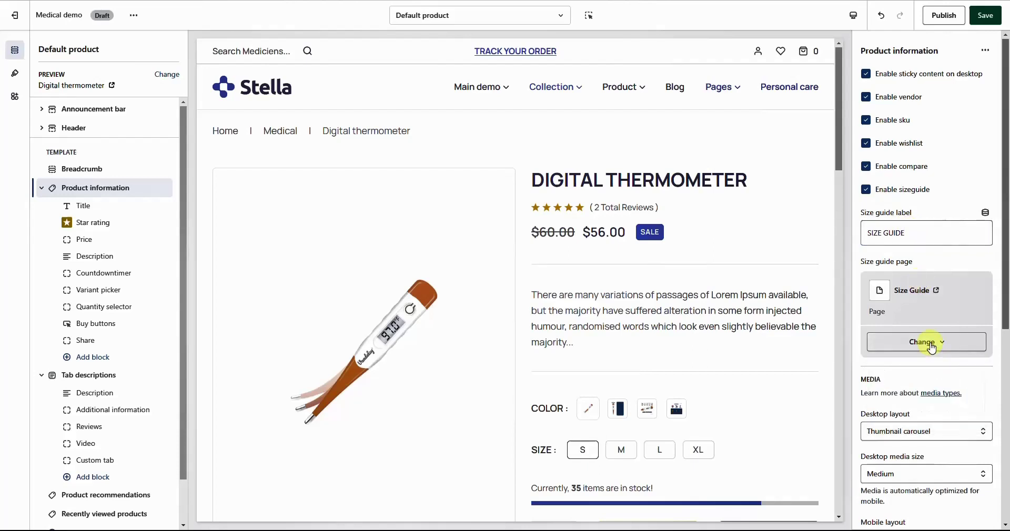
- Try the Stacked and Thumbnails desktop layouts for the product media, and restore the Thumbnail carousel layout
drag(1006, 145, 1006, 334)
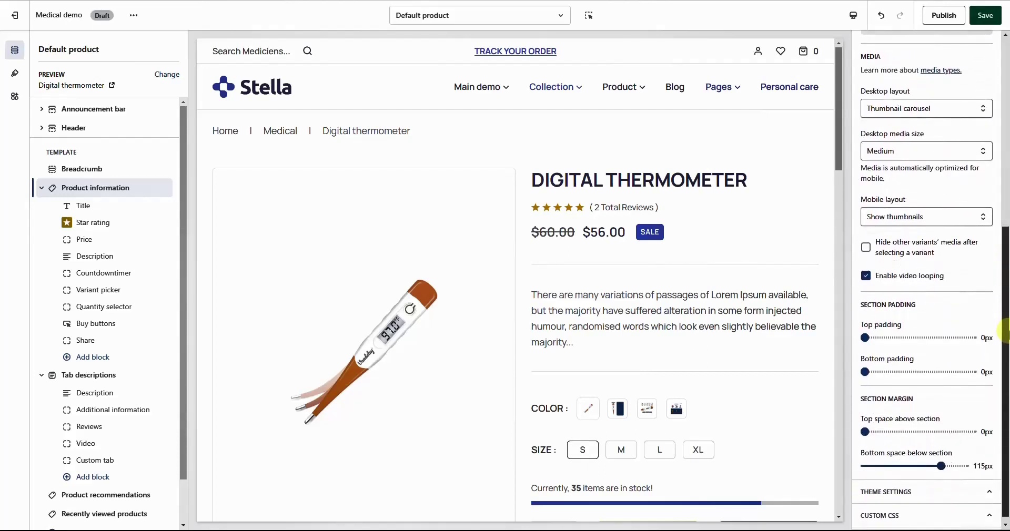
click(886, 110)
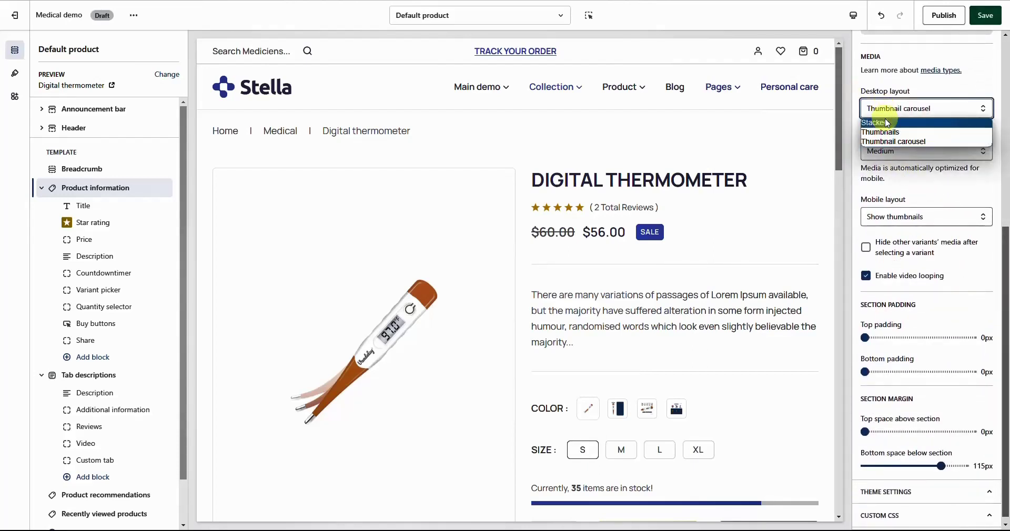
click(888, 122)
drag(839, 83, 837, 123)
click(888, 111)
click(887, 129)
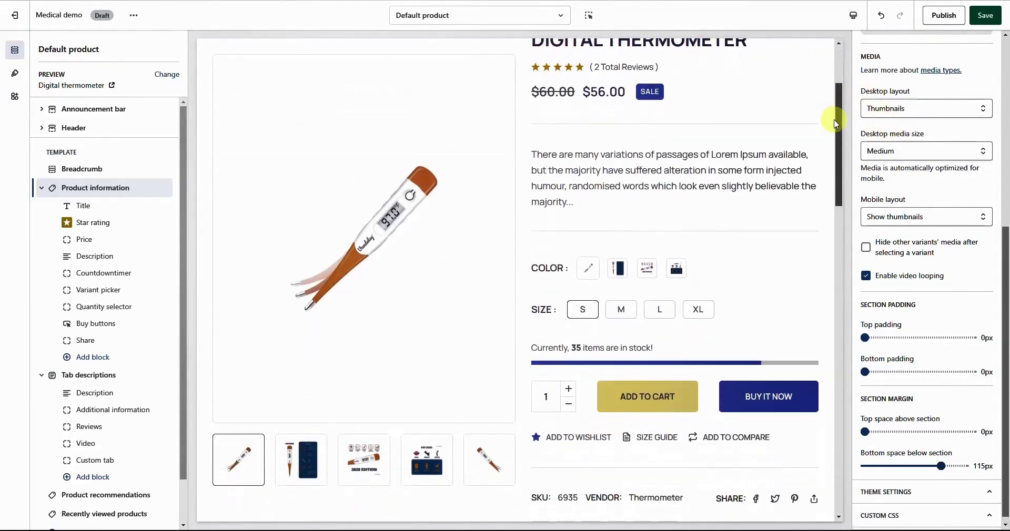
click(421, 460)
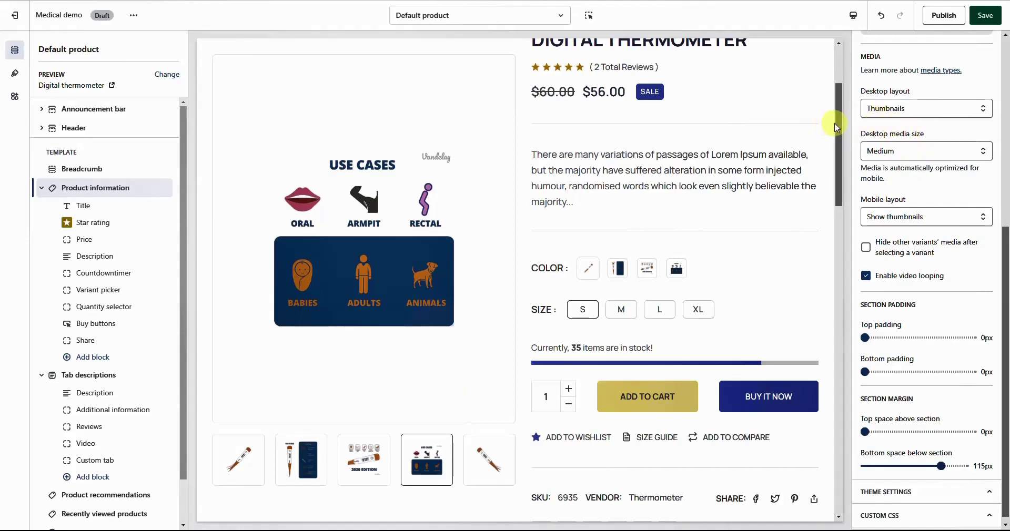
drag(836, 126, 837, 93)
click(896, 106)
click(902, 142)
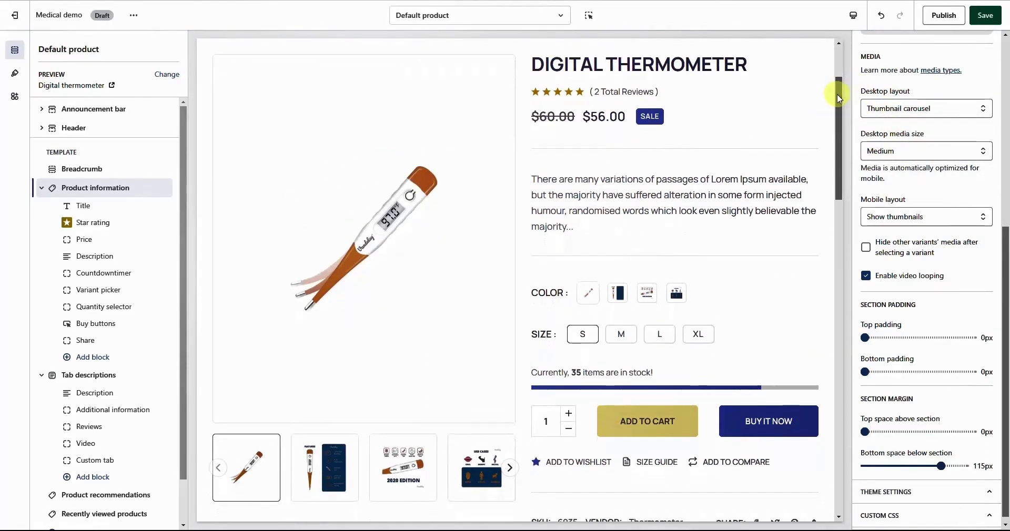
- Preview the product's thumbnail carousel by moving between its images forward and back
click(472, 467)
click(270, 466)
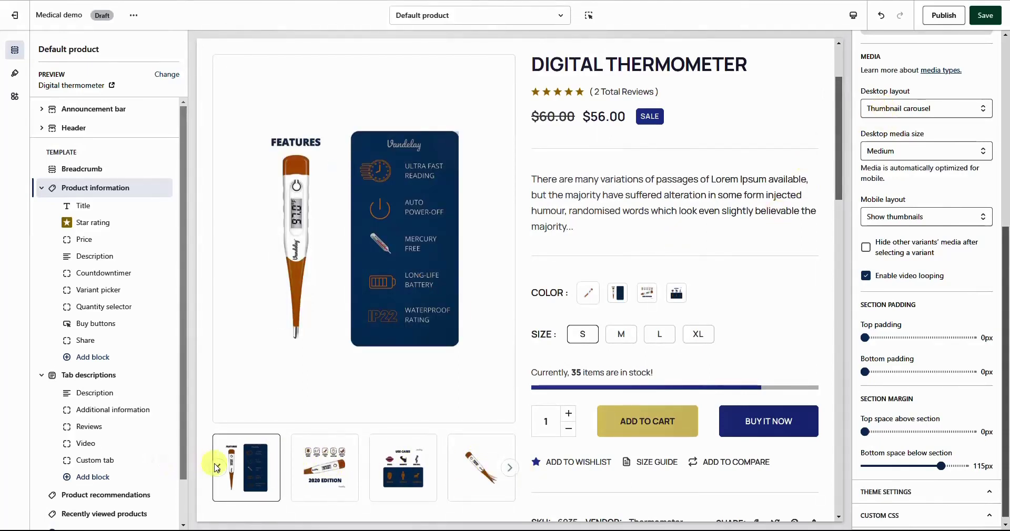
click(216, 468)
- Try the Small and large desktop media sizes for the product media, and restore Medium
click(893, 154)
click(895, 162)
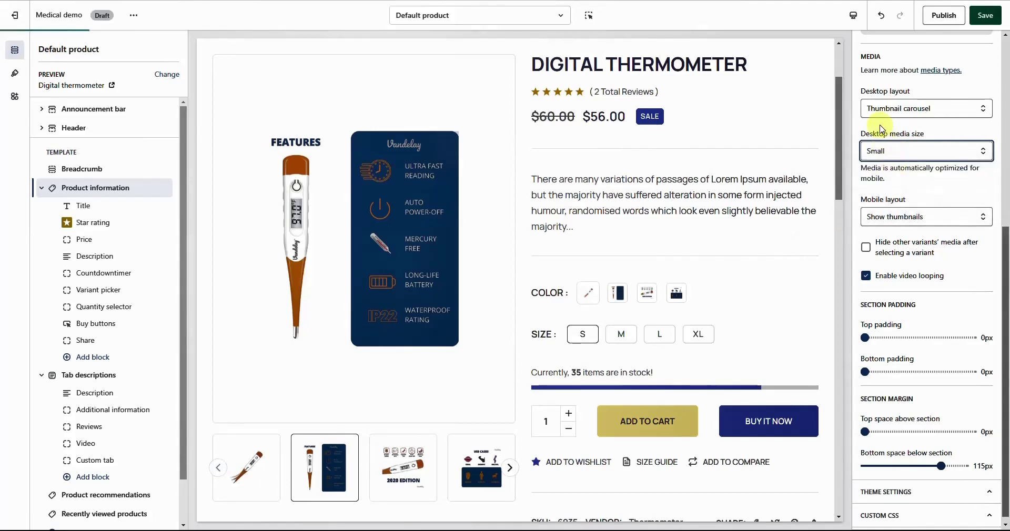
click(898, 156)
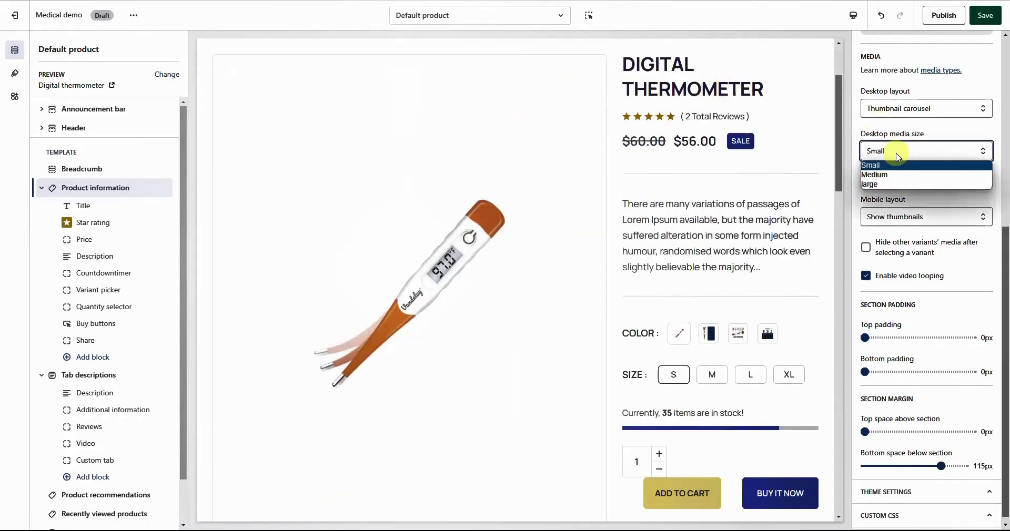
click(878, 183)
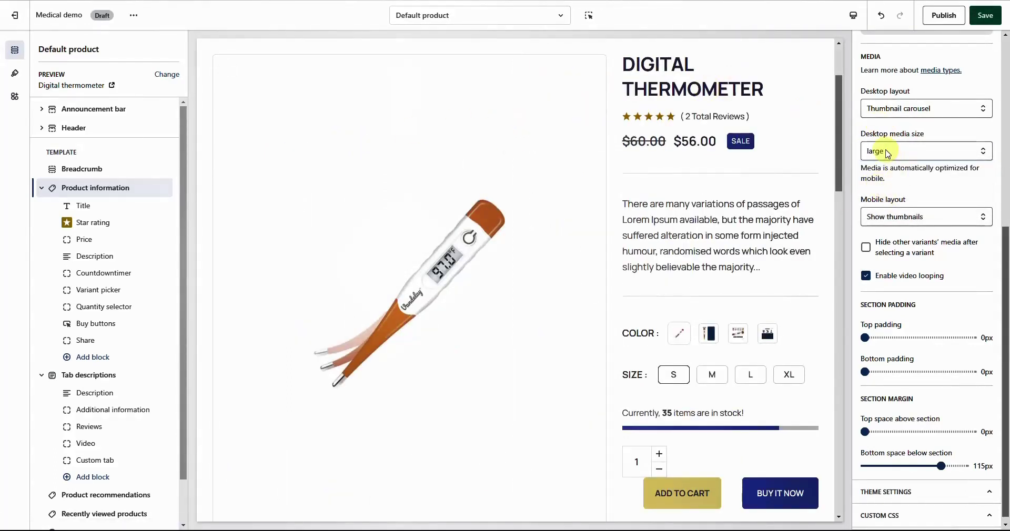
click(888, 153)
click(879, 165)
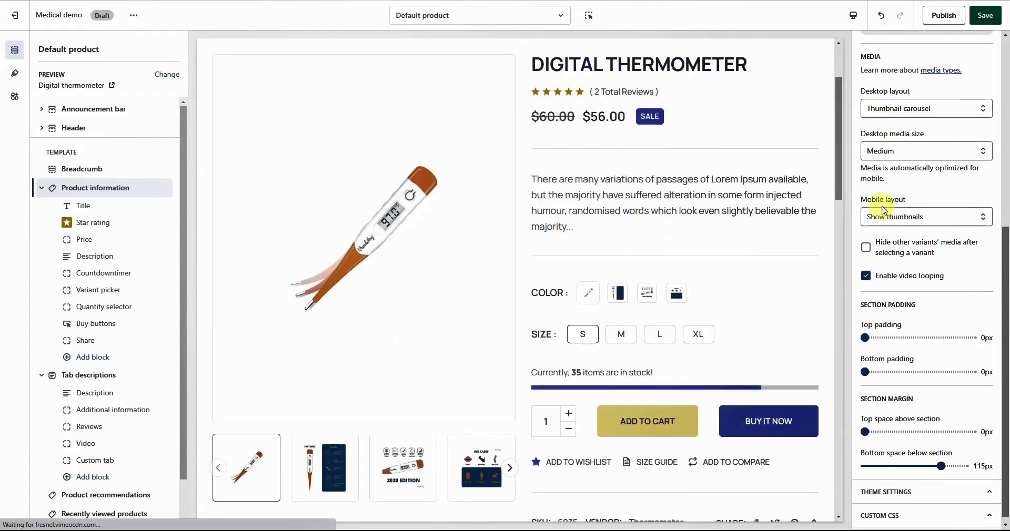
- Switch to the mobile preview and browse the product's thumbnail carousel with the Show thumbnails mobile layout
click(892, 220)
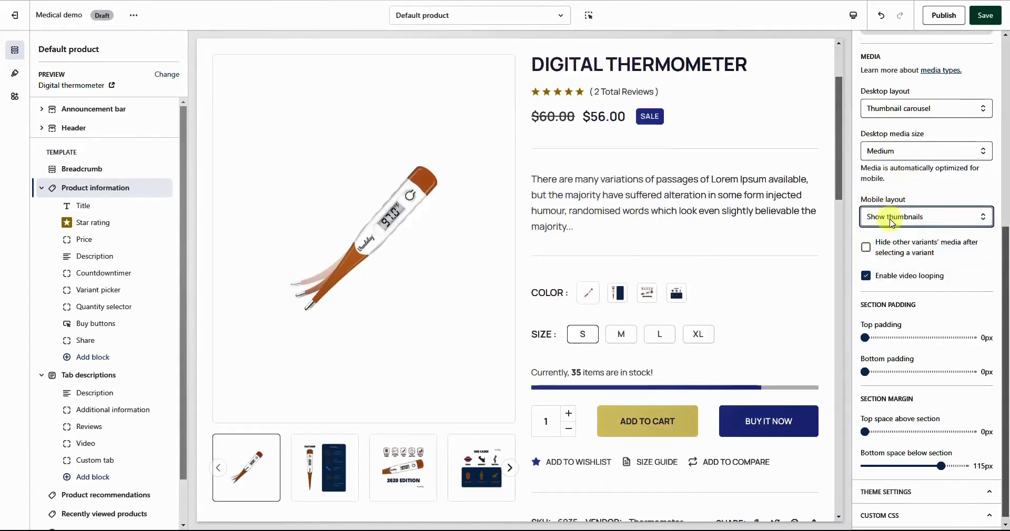
click(853, 17)
click(860, 39)
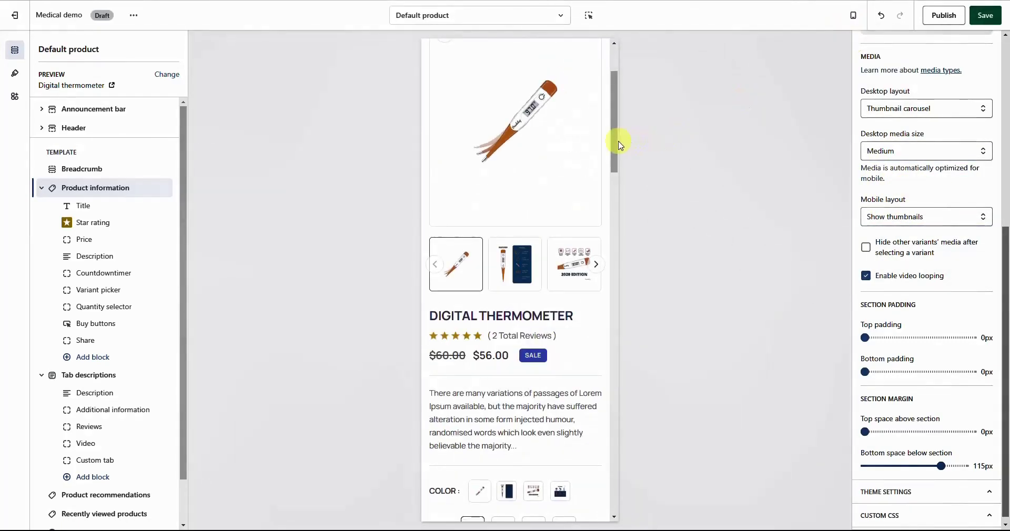
click(879, 218)
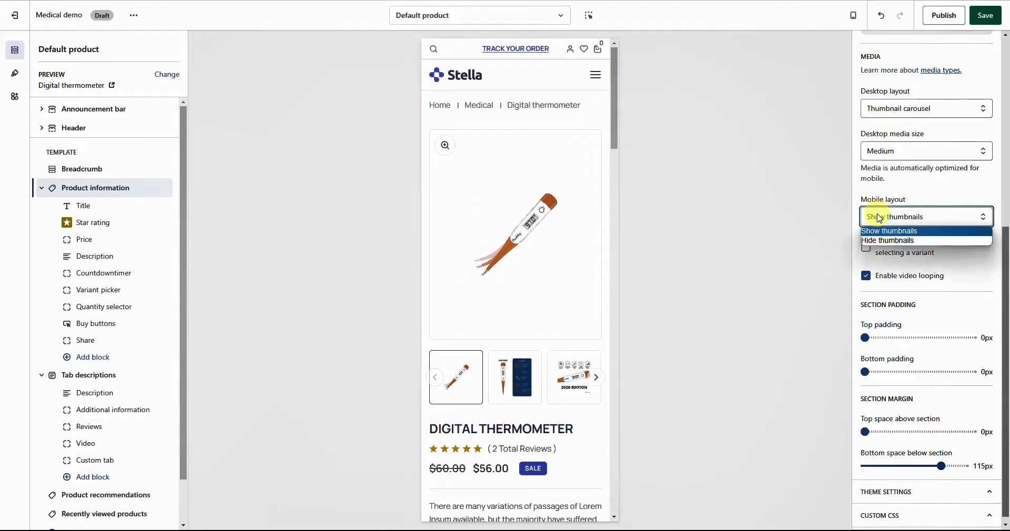
click(880, 218)
click(533, 385)
click(592, 376)
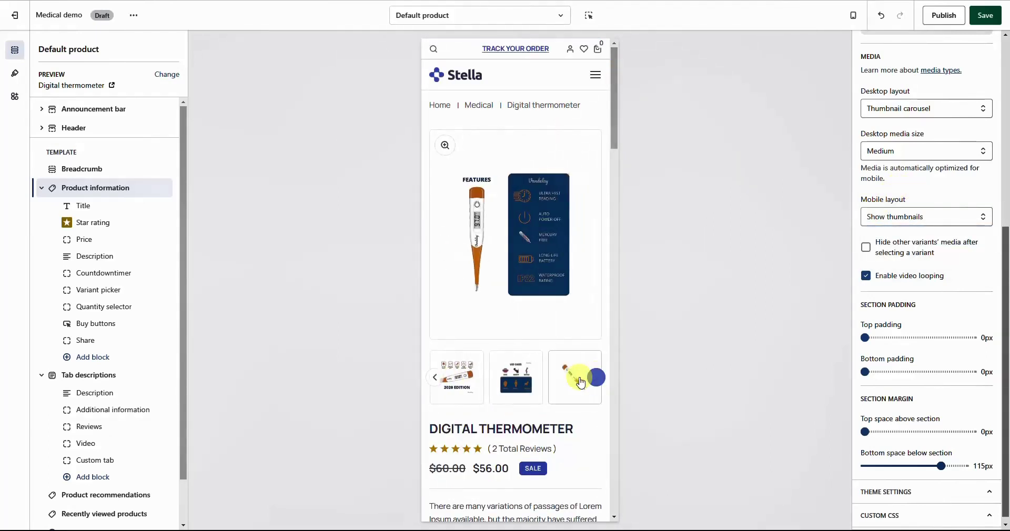
- Try the Hide thumbnails mobile layout by paging the product images, and restore Show thumbnails and the desktop preview
click(907, 227)
click(895, 241)
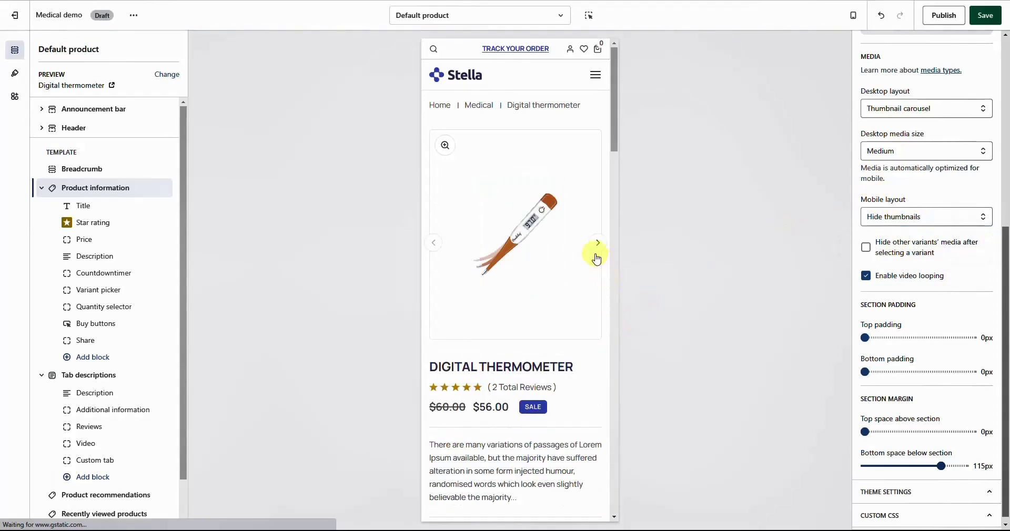
click(601, 244)
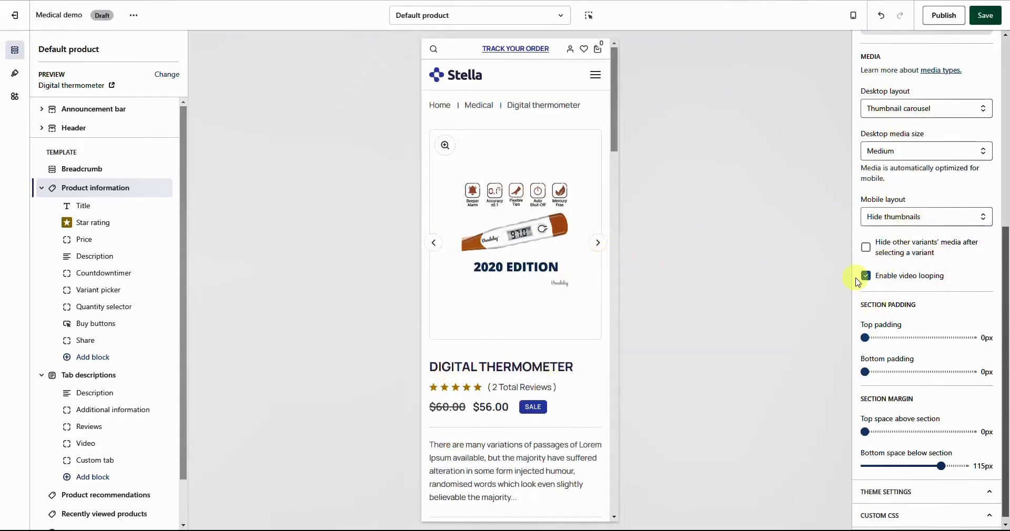
click(853, 23)
click(889, 216)
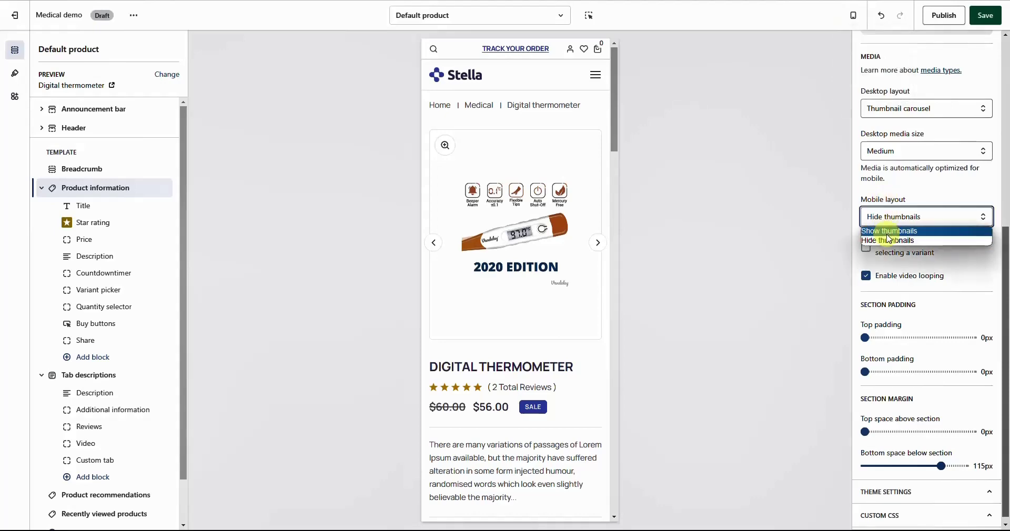
click(891, 230)
click(854, 15)
click(862, 63)
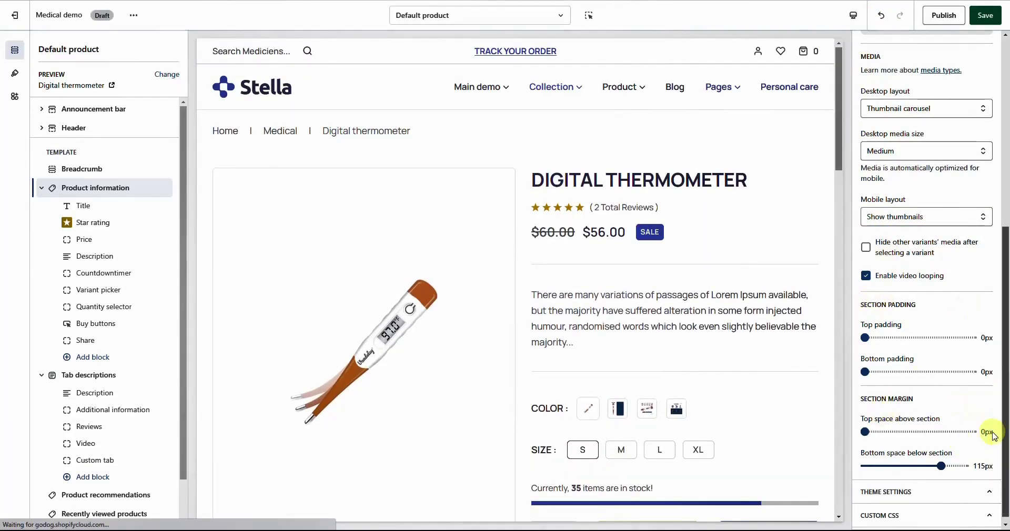
- Try the Price block above Star rating in Product information, and open the Star rating settings
drag(1007, 442, 1006, 254)
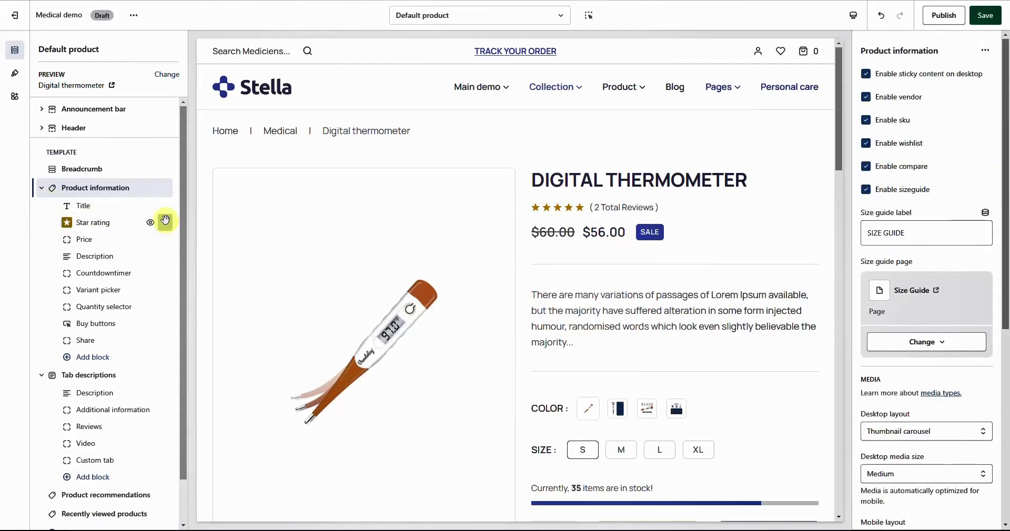
drag(167, 242, 108, 228)
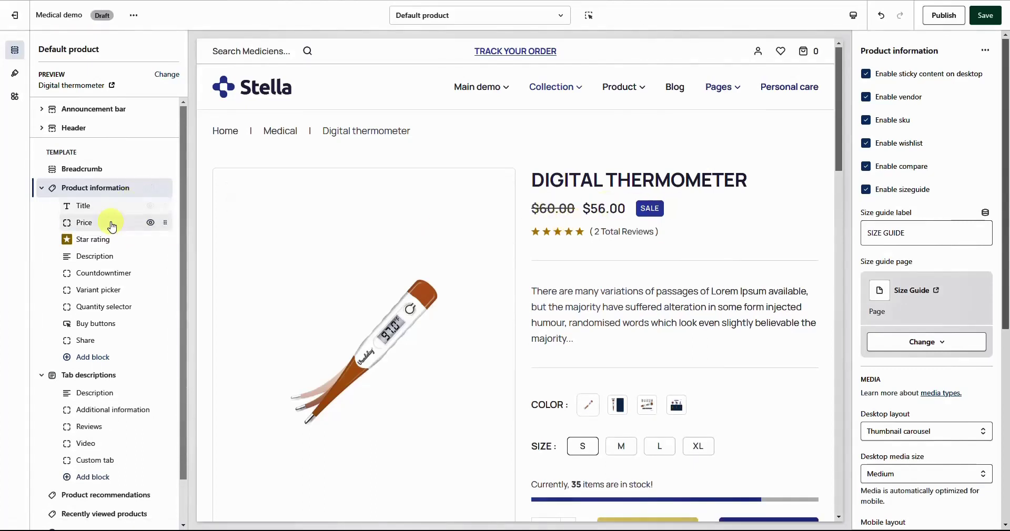
click(99, 240)
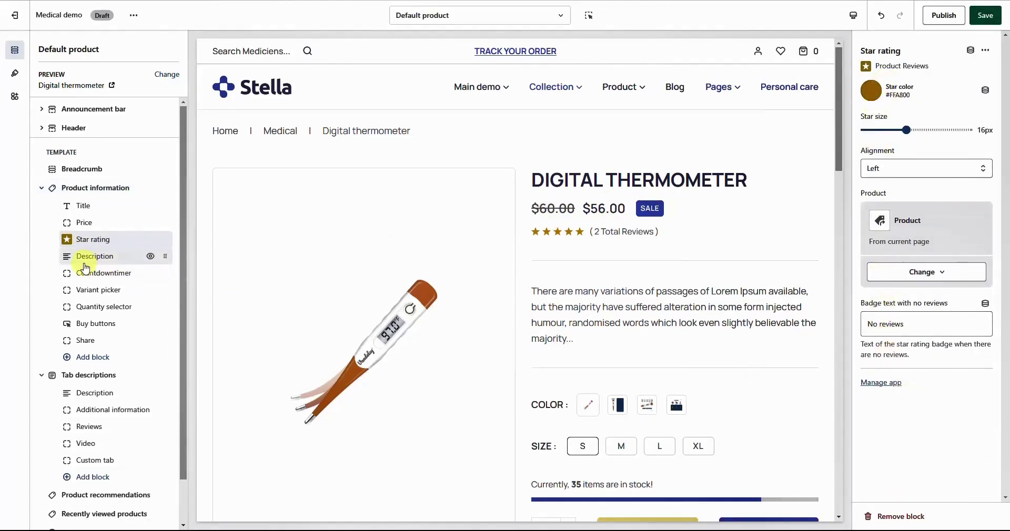
- Add a Text block to Product information and place it above the Title block
click(85, 357)
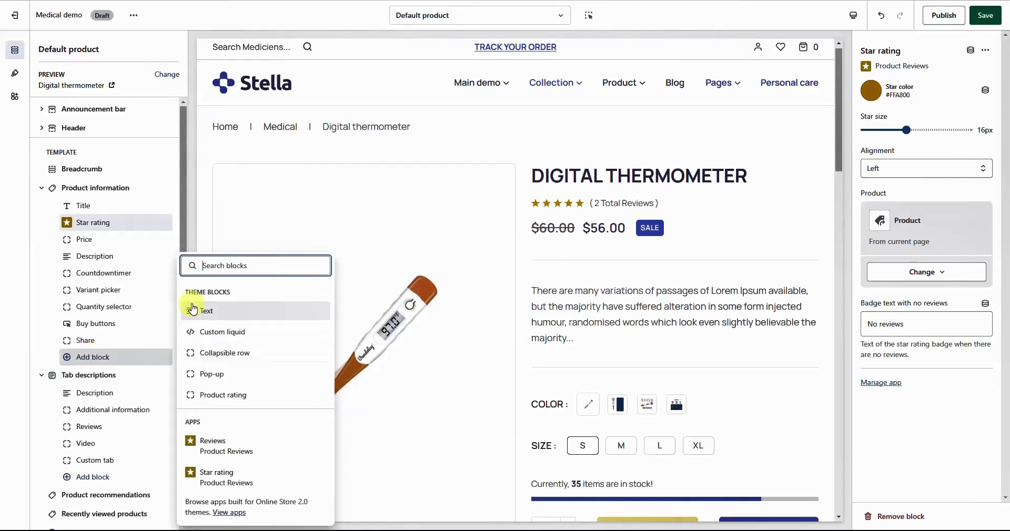
click(194, 310)
drag(167, 356, 167, 206)
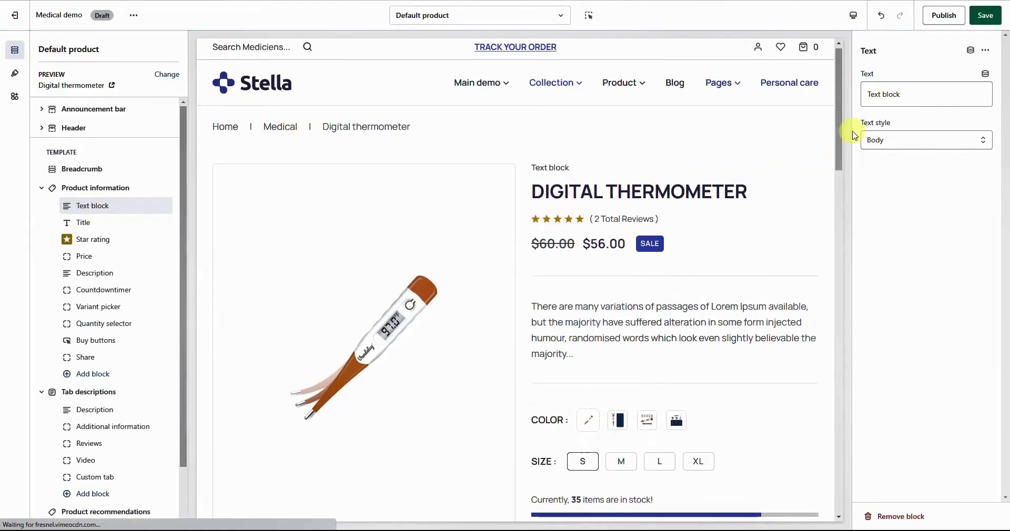
- Connect the Text block to the product's Vendor dynamic source and set its text style to Uppercase
click(900, 94)
click(985, 74)
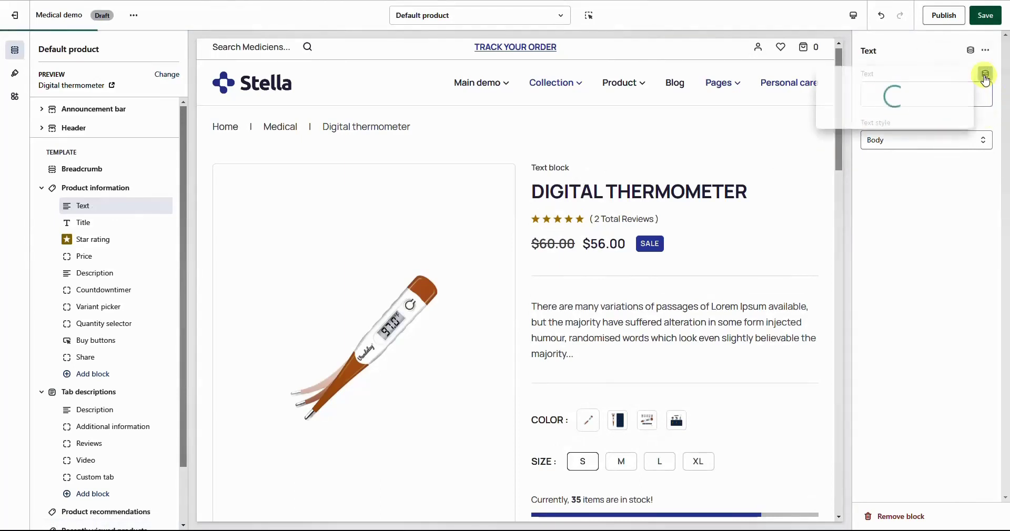
click(889, 197)
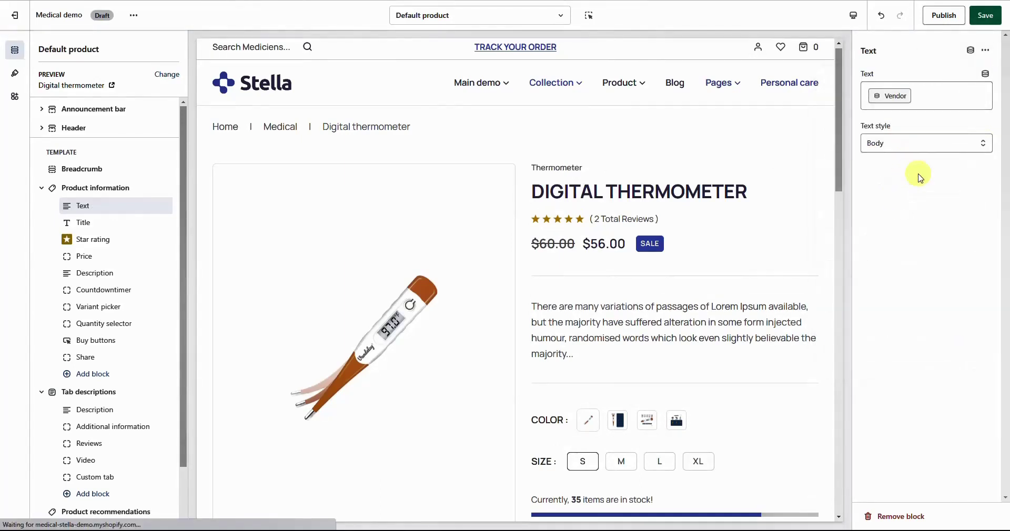
click(894, 143)
click(891, 165)
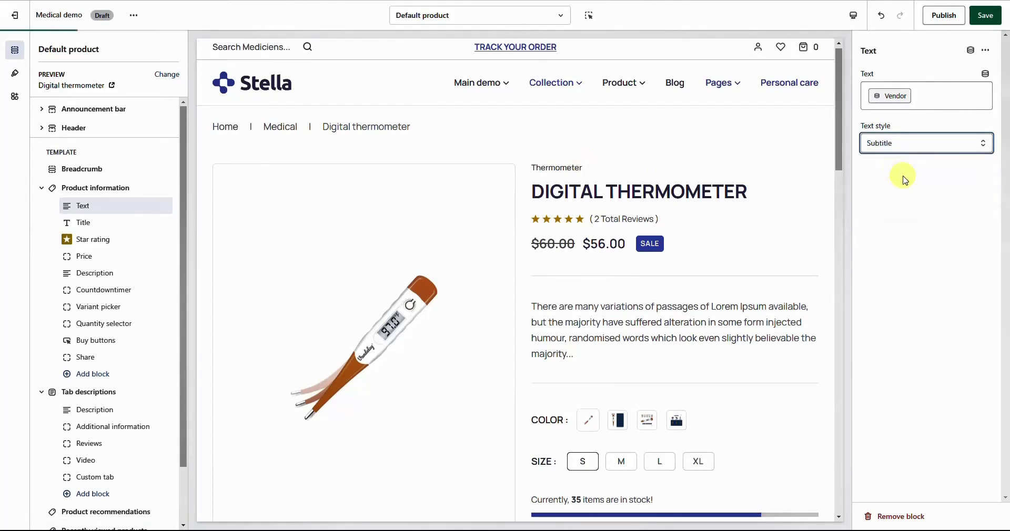
click(894, 143)
click(892, 176)
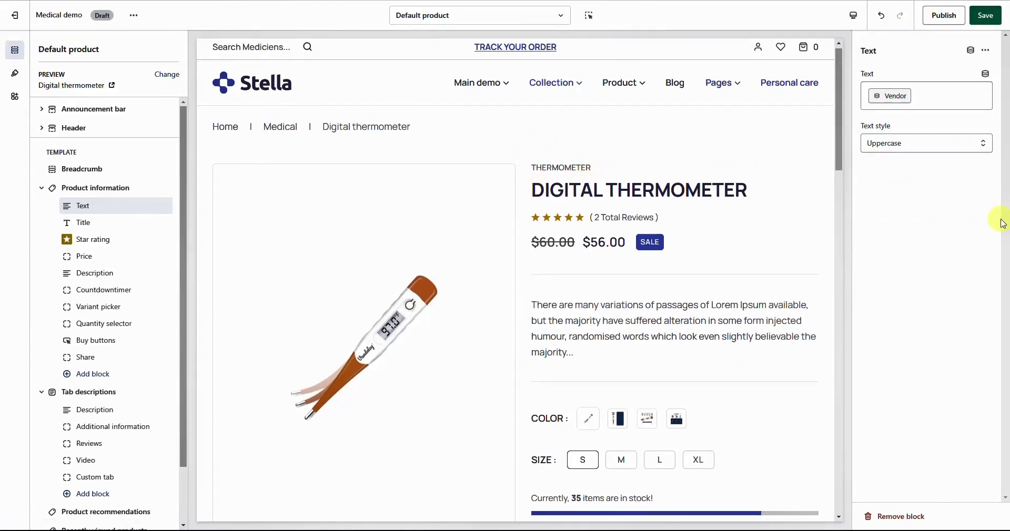
- Collapse Product information and move the Additional information block above Description in the Tab descriptions section
click(95, 190)
click(41, 189)
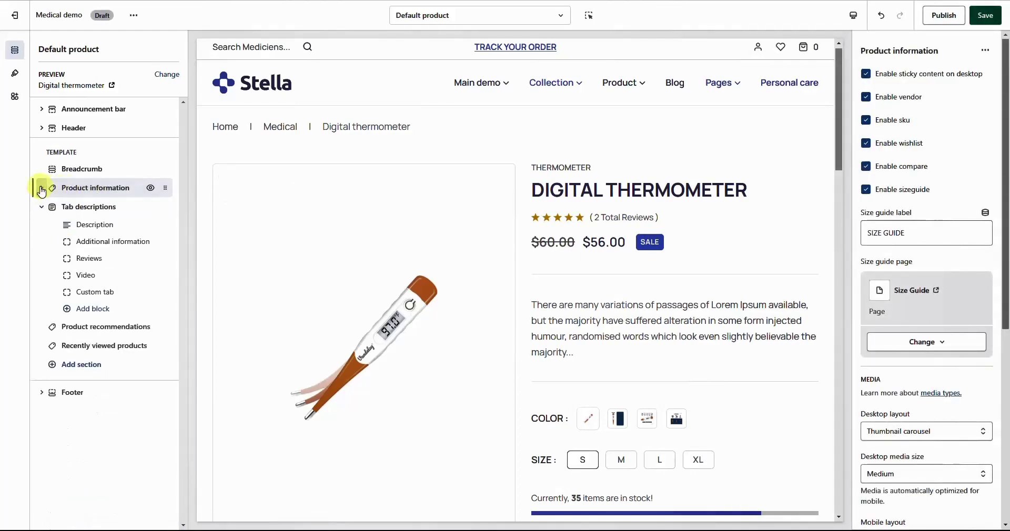
click(77, 208)
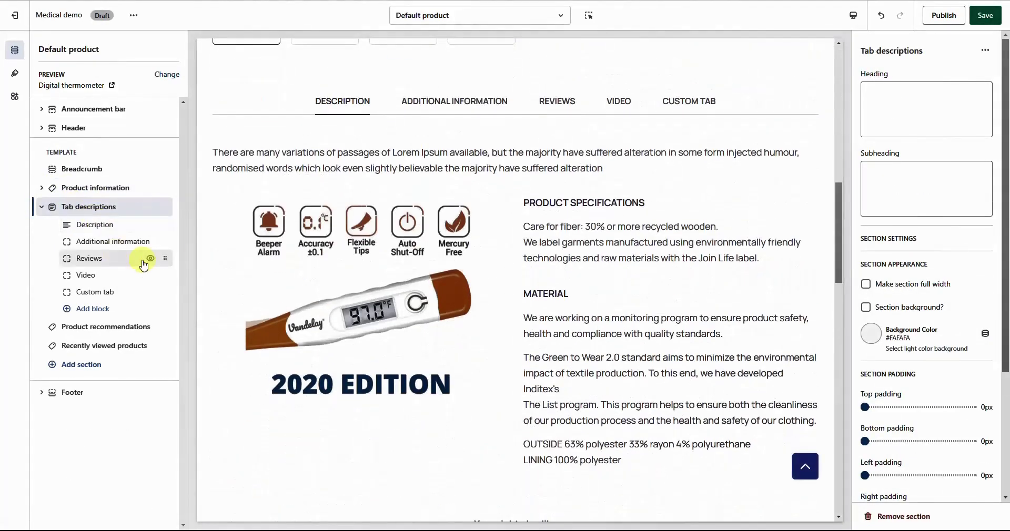
drag(167, 244, 162, 225)
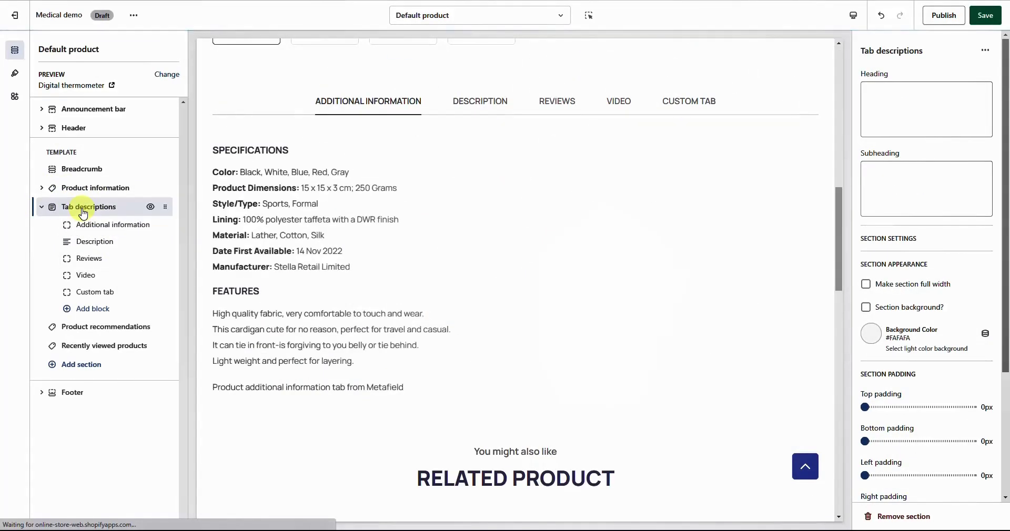
- Add another Custom tab block to Tab descriptions and collapse the section
click(94, 310)
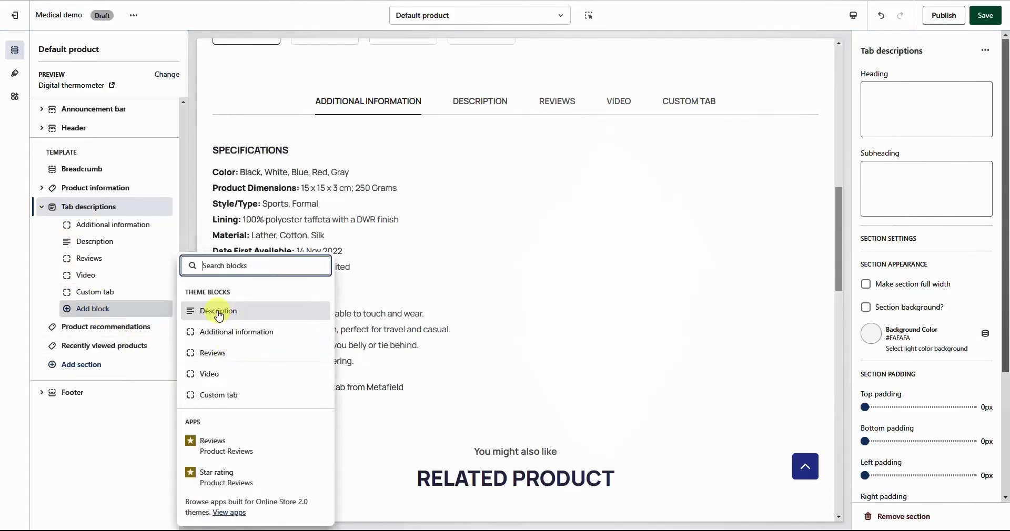
click(202, 394)
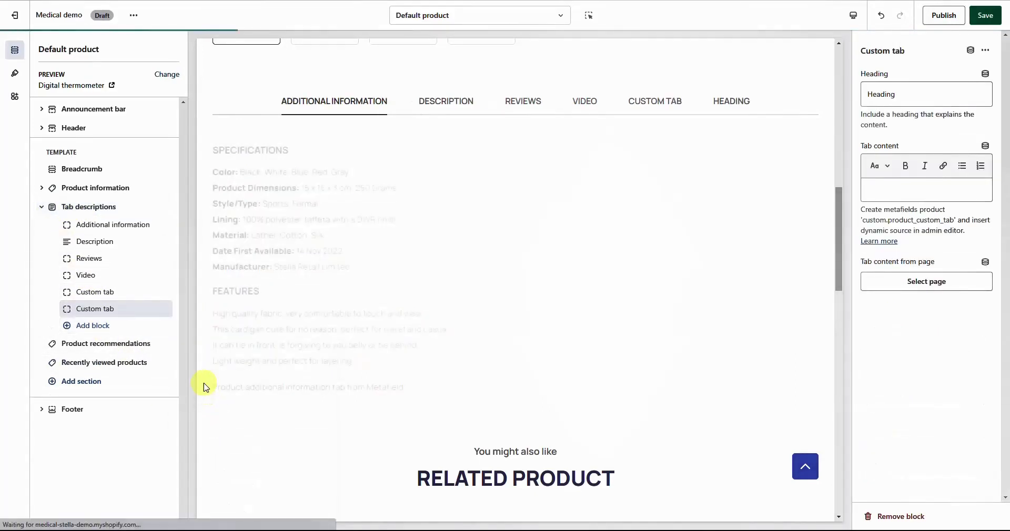
click(41, 207)
- Open the Product recommendations section and review its heading, column, slider, appearance and spacing settings
click(100, 226)
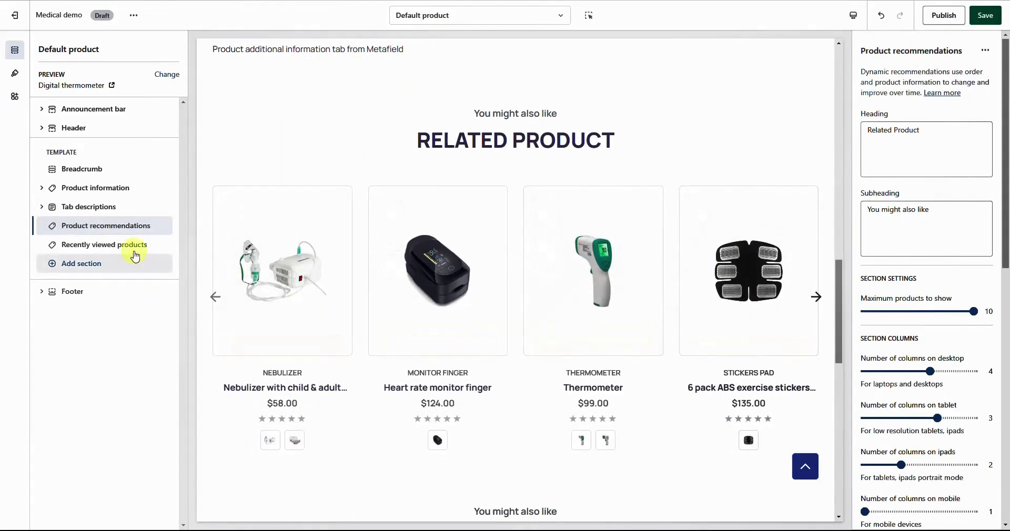
drag(1006, 129, 1006, 384)
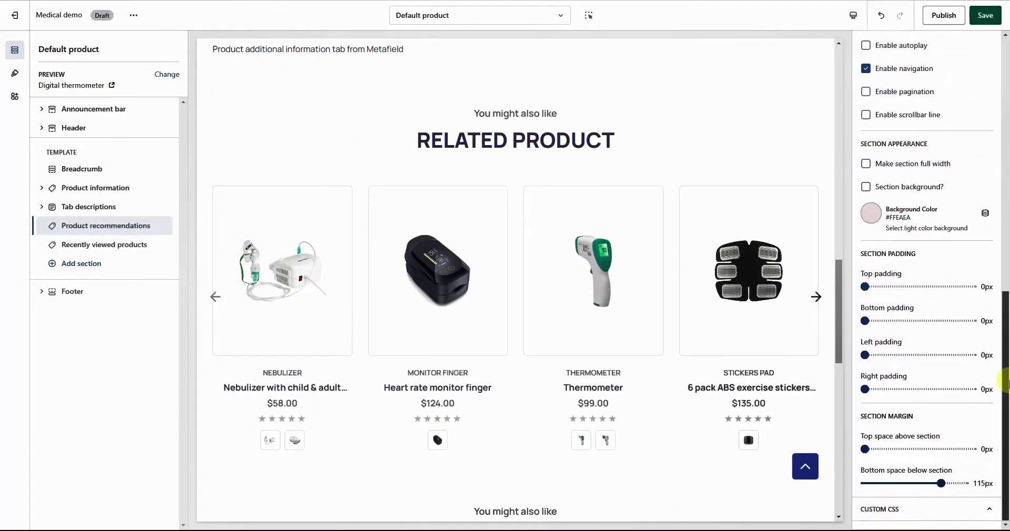
scroll(1002, 310, up, 10)
- Open the Recently viewed products section and review its heading, product number, column and slider settings
click(103, 248)
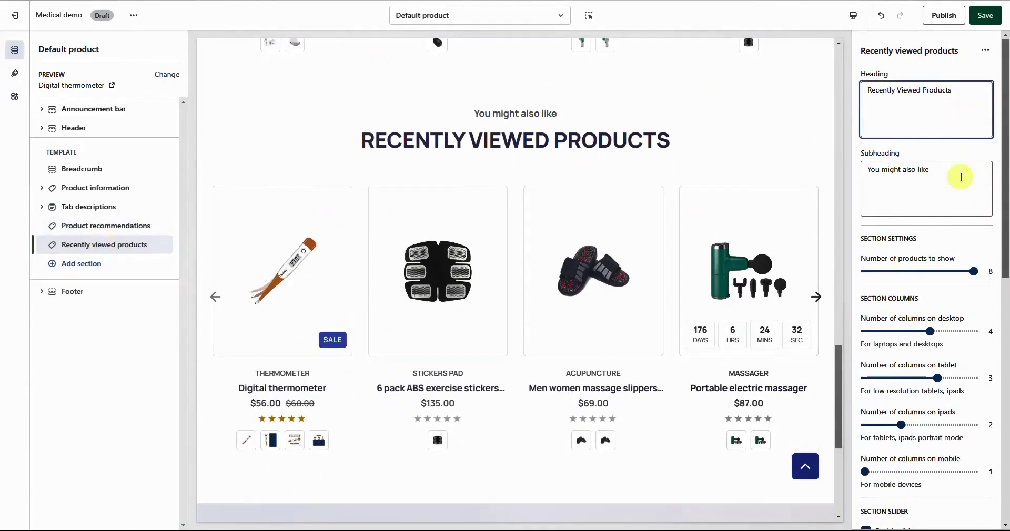
drag(1007, 198, 1006, 284)
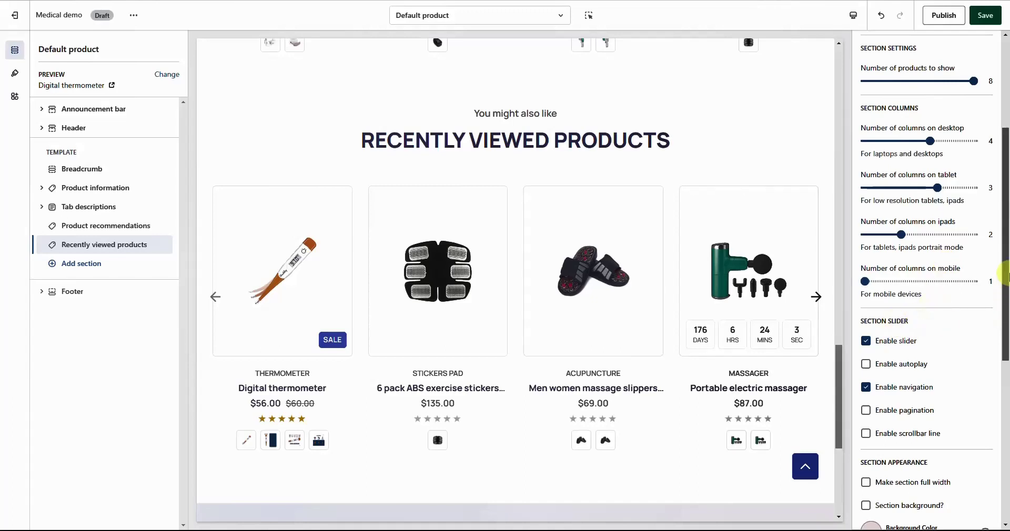
scroll(1006, 277, down, 4)
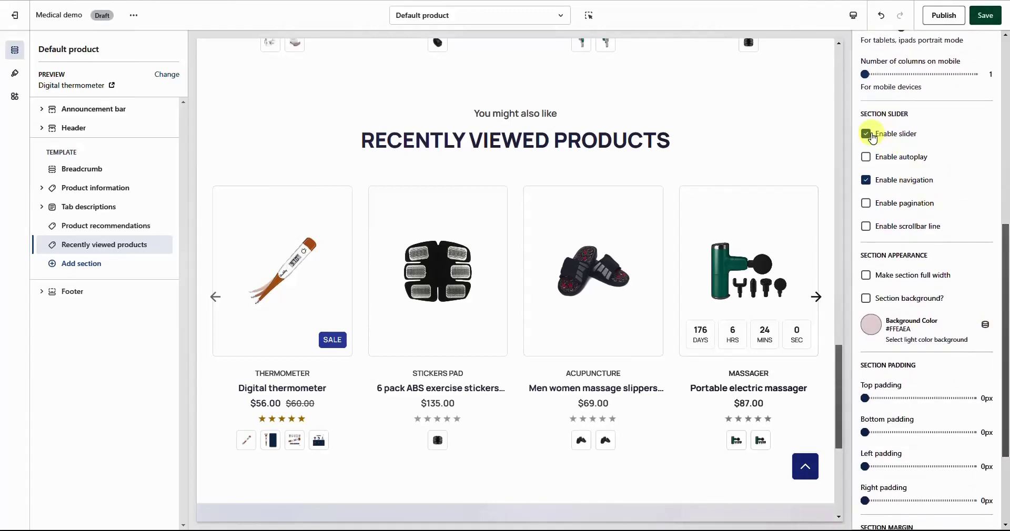
- Preview Recently viewed products without the slider, and restore the slider with autoplay enabled
click(866, 134)
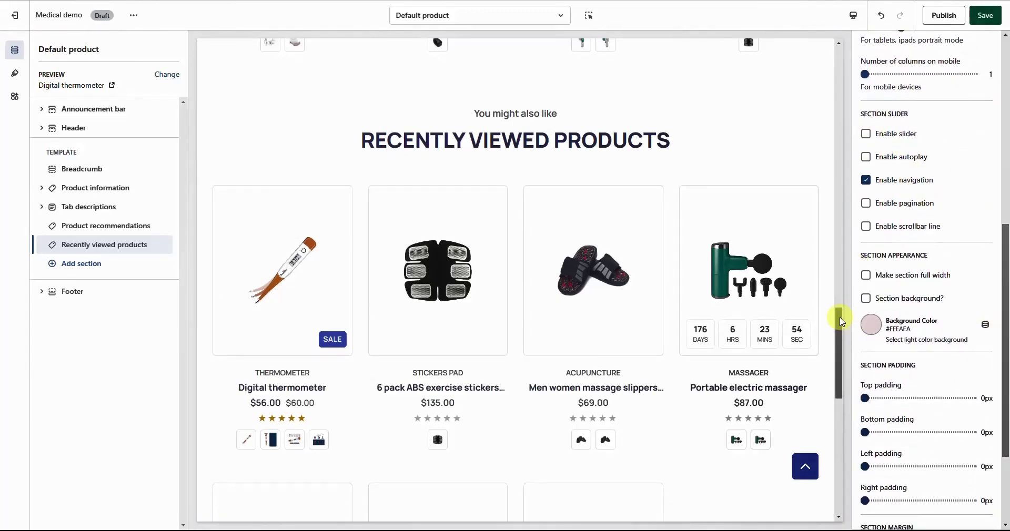
mouse_move(841, 322)
mouse_down()
mouse_move(844, 376)
mouse_move(848, 331)
mouse_up()
click(892, 140)
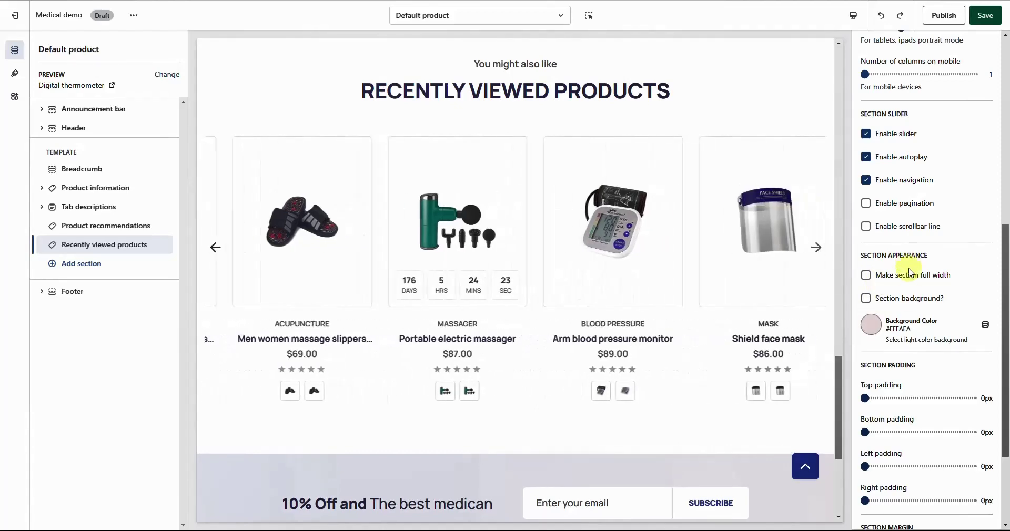
- Enable the Recently viewed products section background with 85px top and bottom padding and the colour #F2F4FA
click(924, 399)
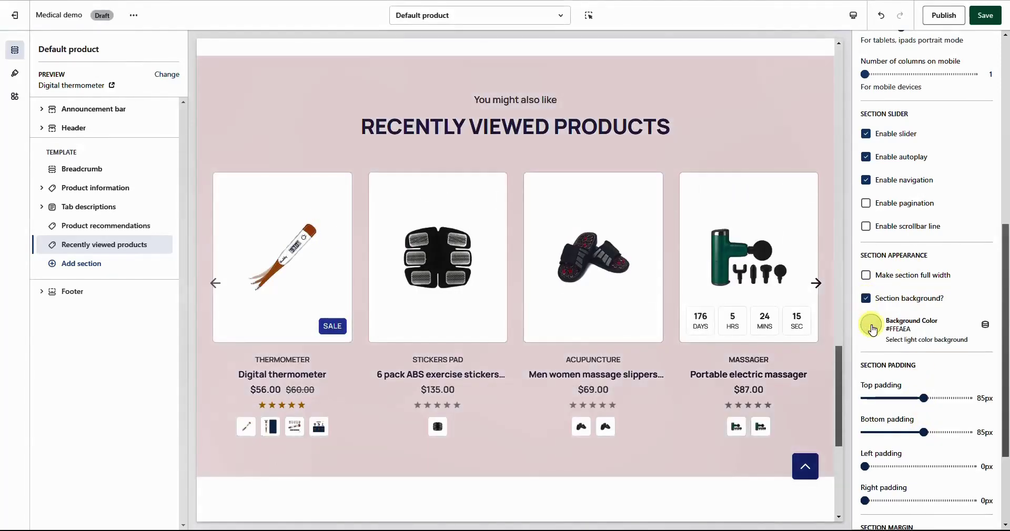
click(870, 327)
click(872, 243)
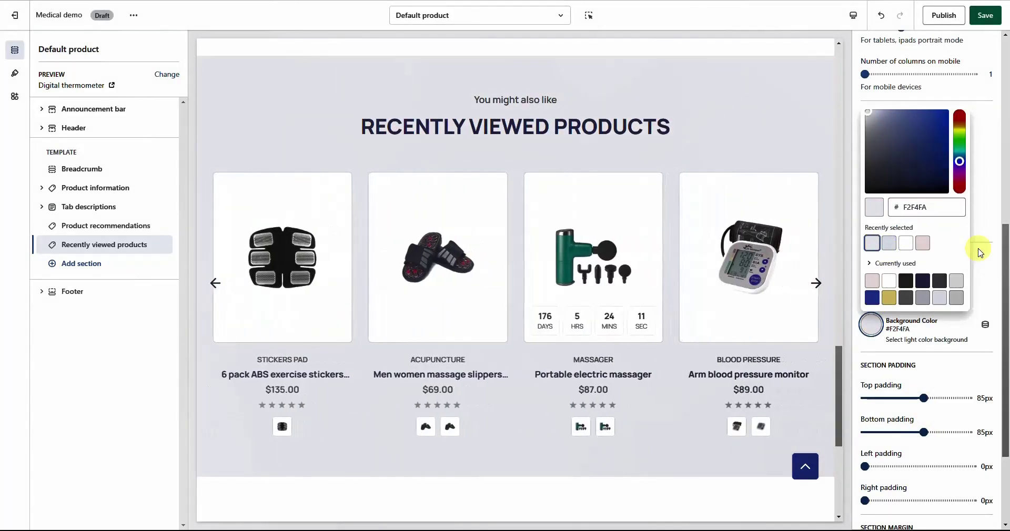
- Review the padding and margin settings of the Recently viewed products section, and return to the product details in the preview
click(980, 253)
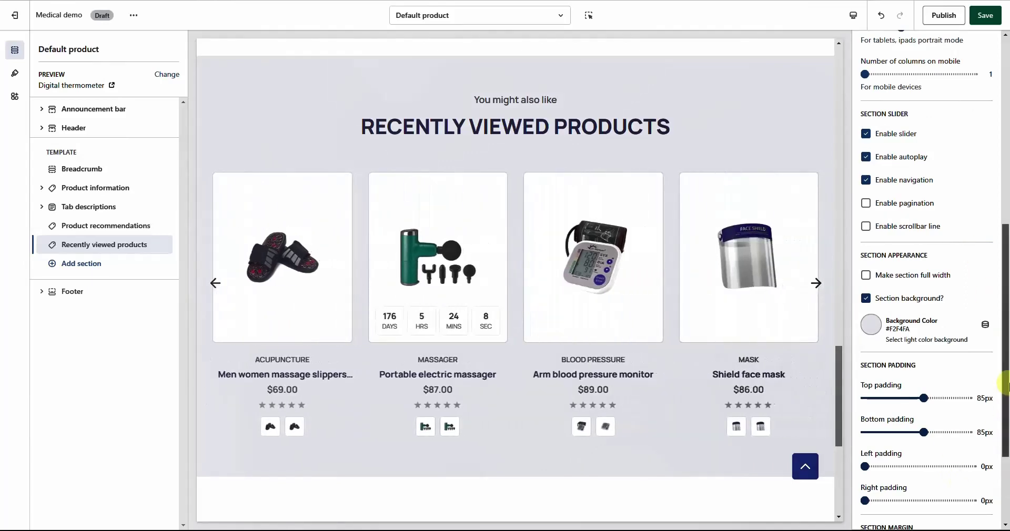
scroll(913, 409, down, 3)
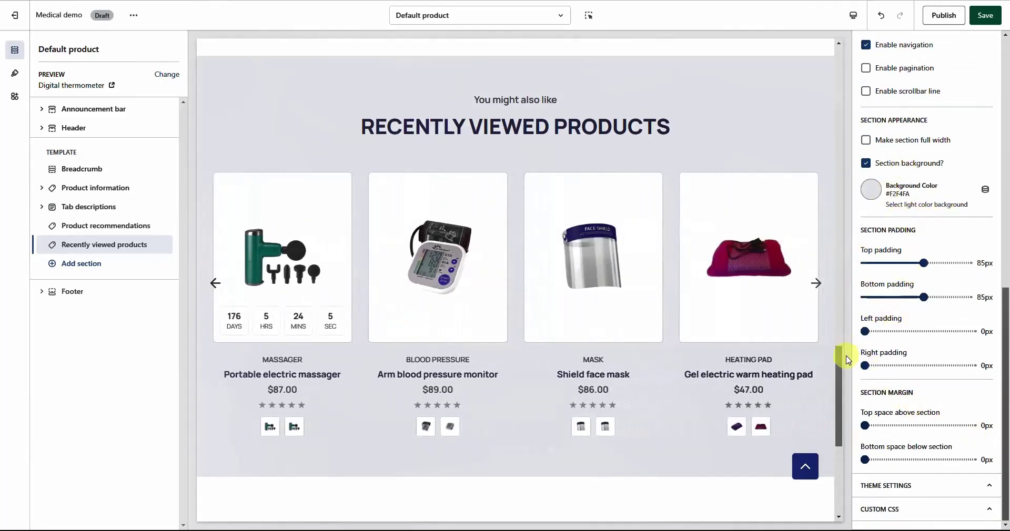
drag(839, 371, 837, 49)
drag(1004, 369, 999, 53)
scroll(793, 186, down, 4)
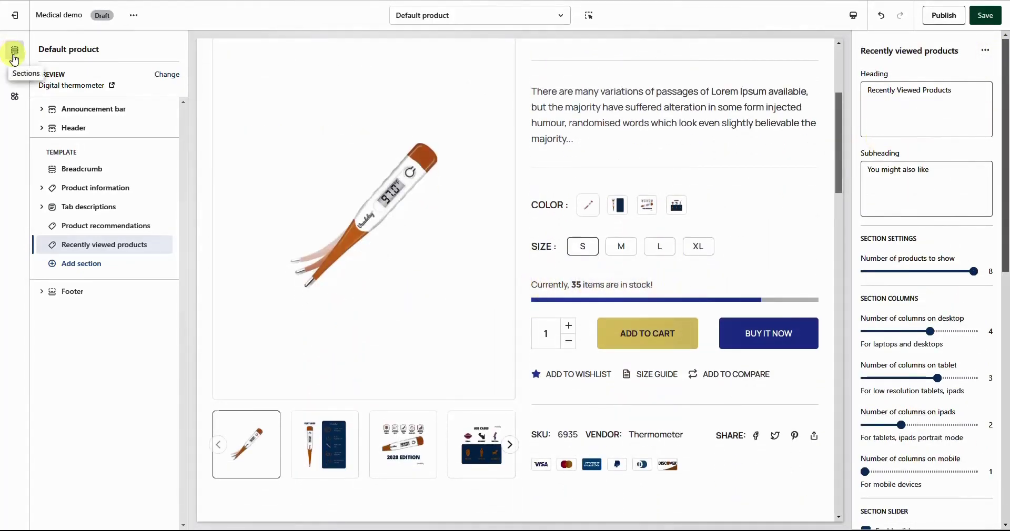
- Open the Low Stock Indicator theme settings and set the low stock count to 16 and the normal stock width to 56%
click(14, 73)
click(94, 402)
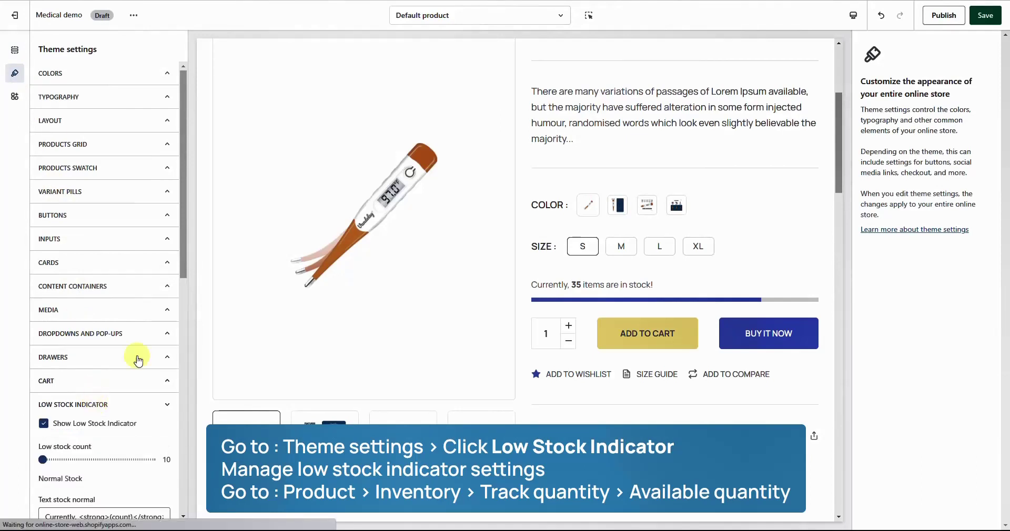
drag(181, 205, 193, 362)
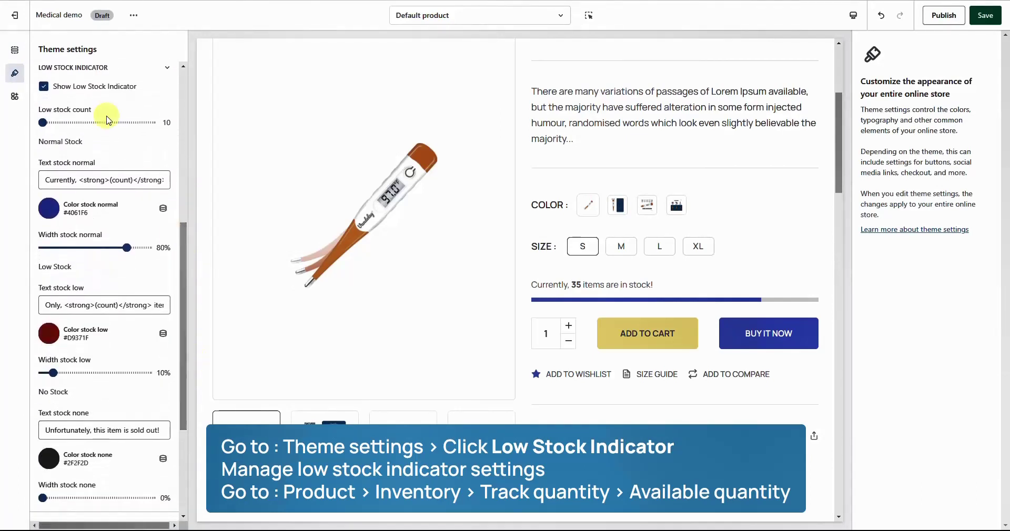
click(76, 122)
click(79, 180)
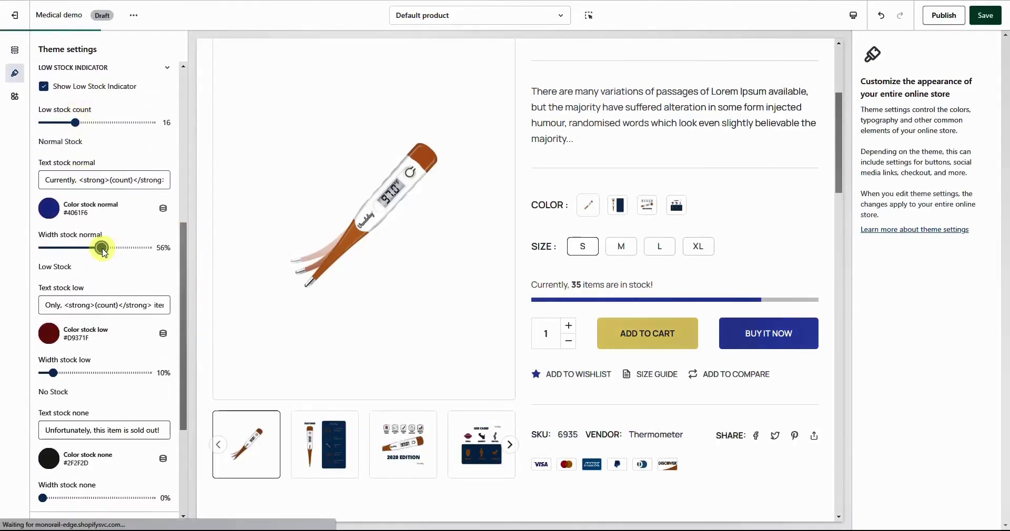
- Set the low stock width to 32% and the no-stock width to 50%, and save the theme changes
click(49, 342)
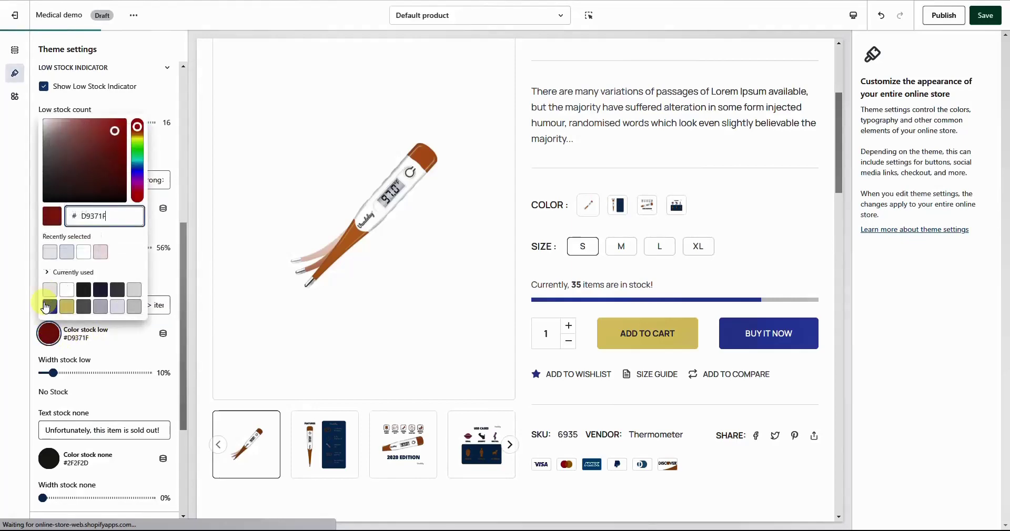
click(78, 373)
click(90, 431)
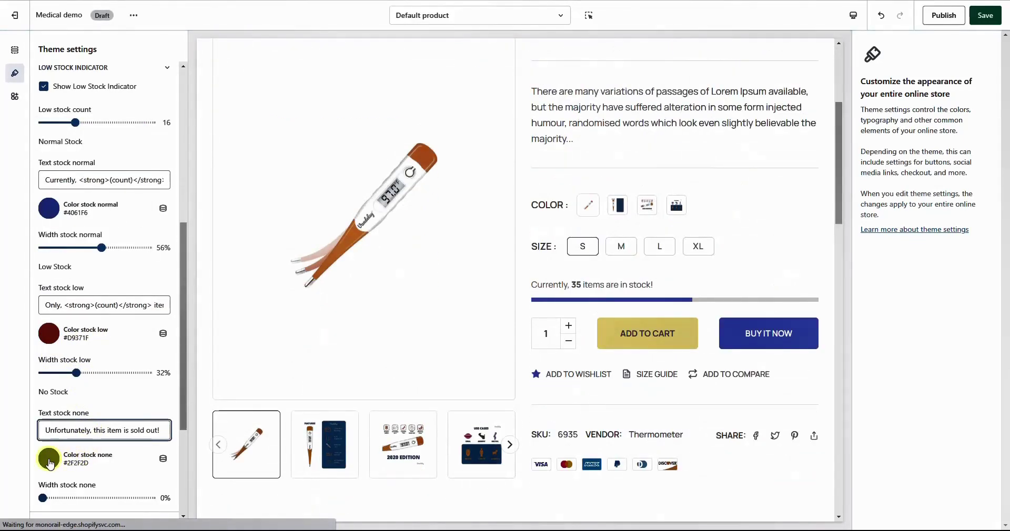
click(49, 459)
click(95, 499)
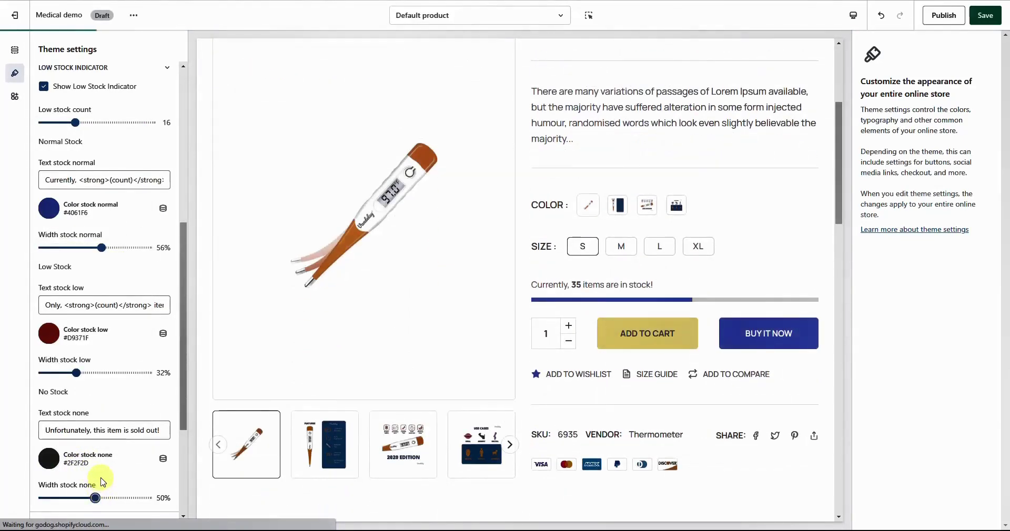
drag(840, 179, 841, 145)
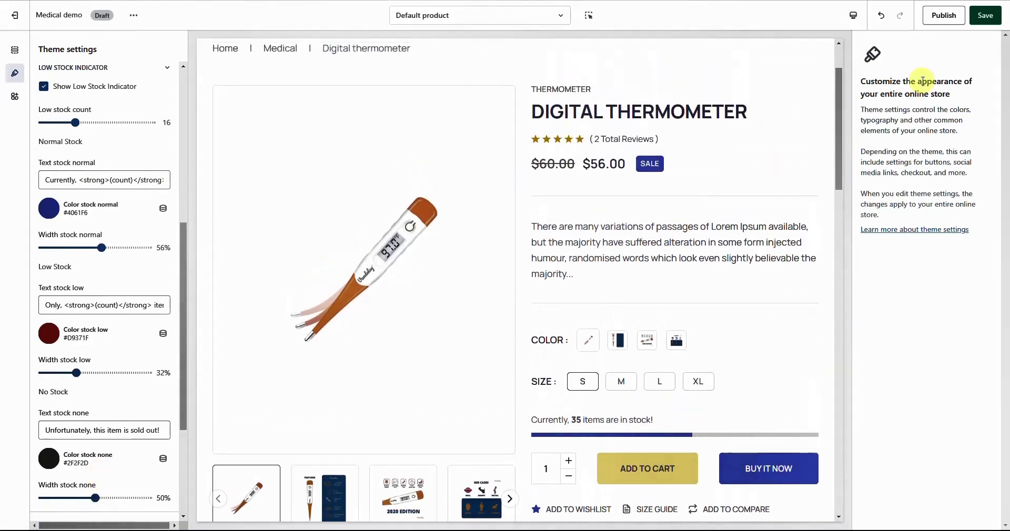
click(985, 17)
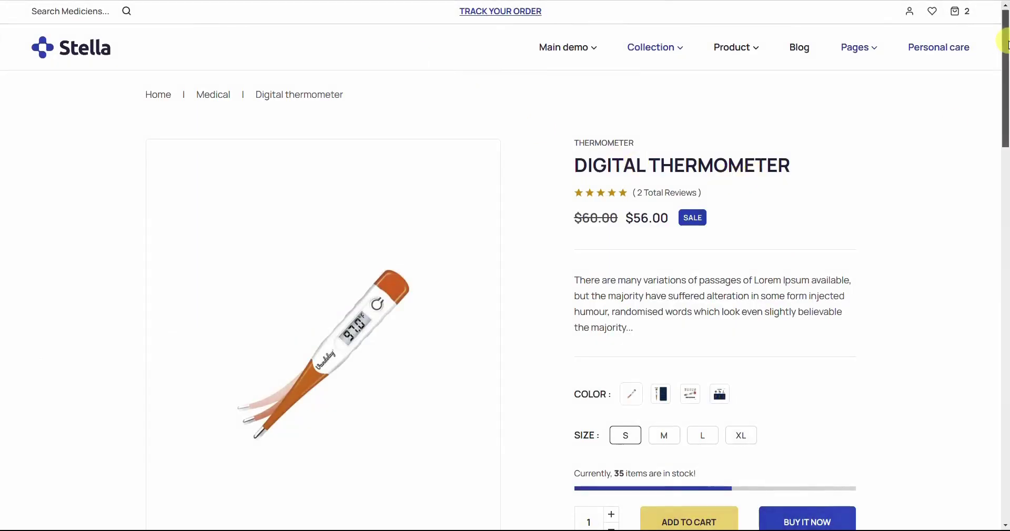
- View the live Digital thermometer product page and open its cart drawer to review the added products
mouse_move(1006, 44)
mouse_down()
mouse_move(1008, 448)
mouse_move(992, 52)
mouse_up()
click(900, 202)
click(898, 323)
click(955, 14)
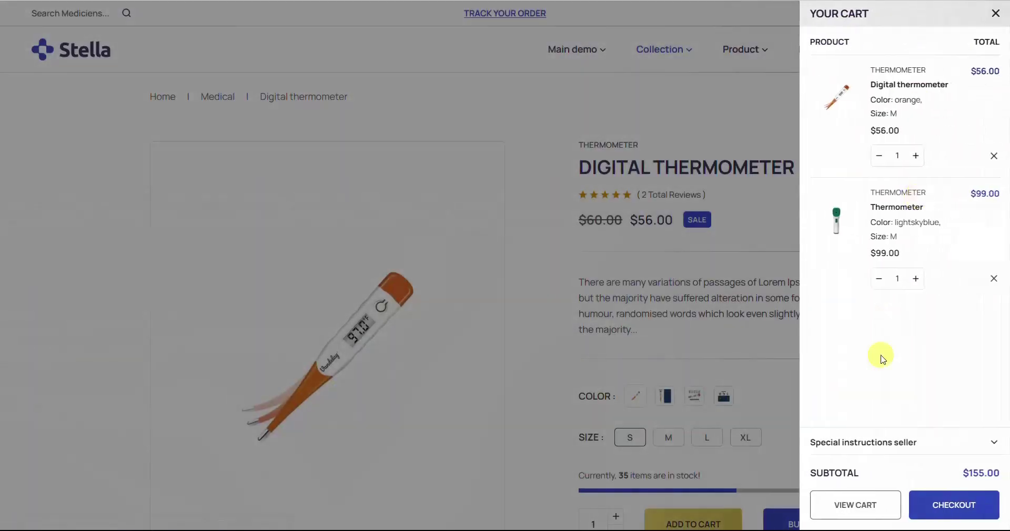
- Open the full shopping cart page and set the quantity of both thermometer products to 2
click(863, 506)
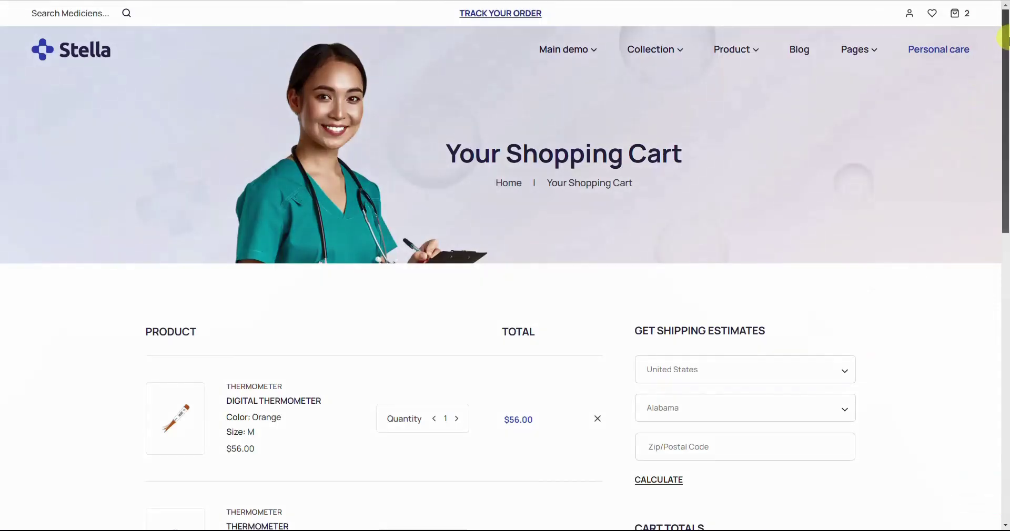
drag(1006, 40, 999, 173)
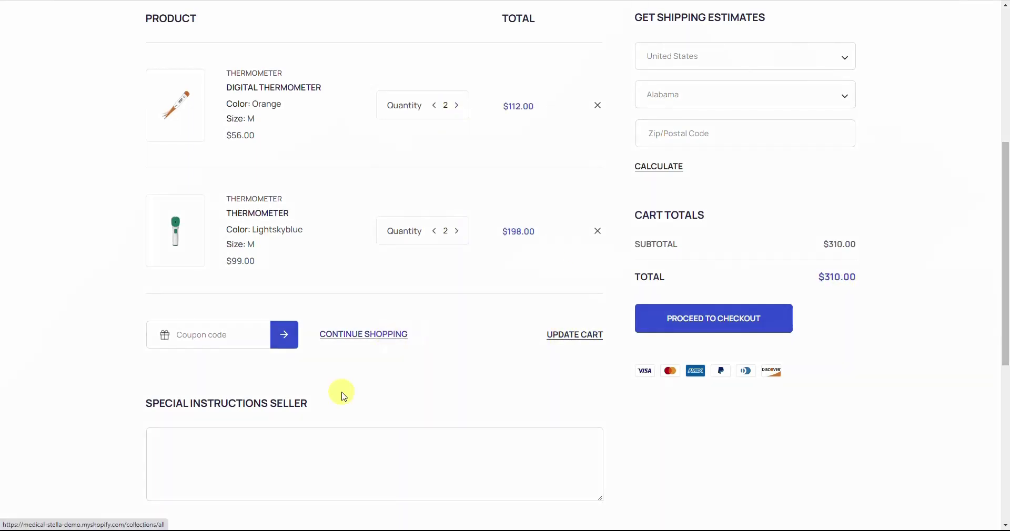
click(301, 441)
- Calculate the cart's shipping estimate for United Kingdom, British Forces, with postcode EC1A 1BB
click(694, 58)
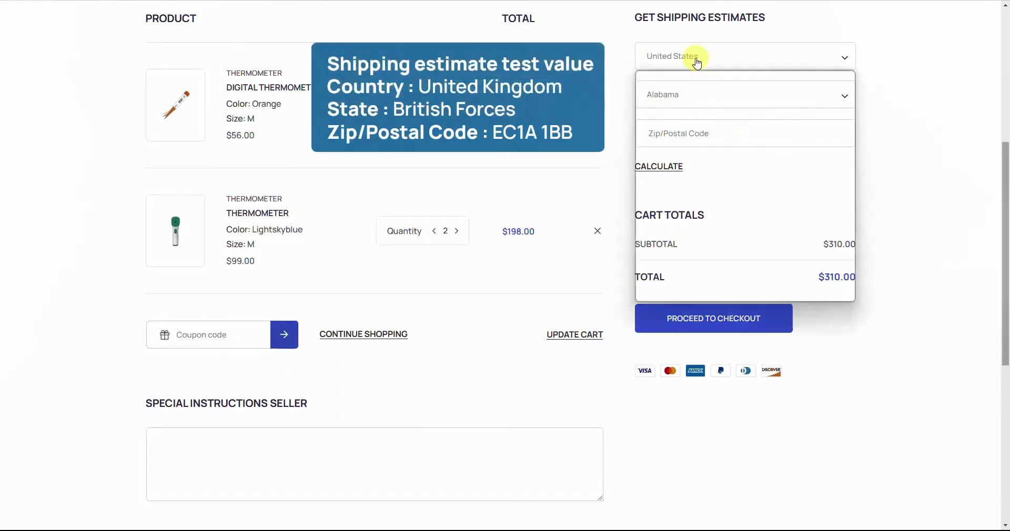
click(679, 283)
click(683, 90)
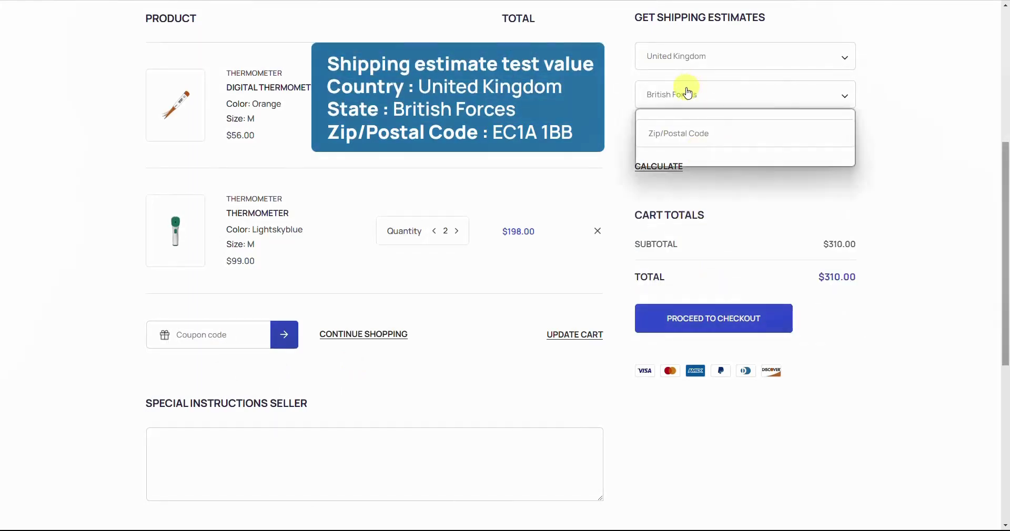
click(681, 110)
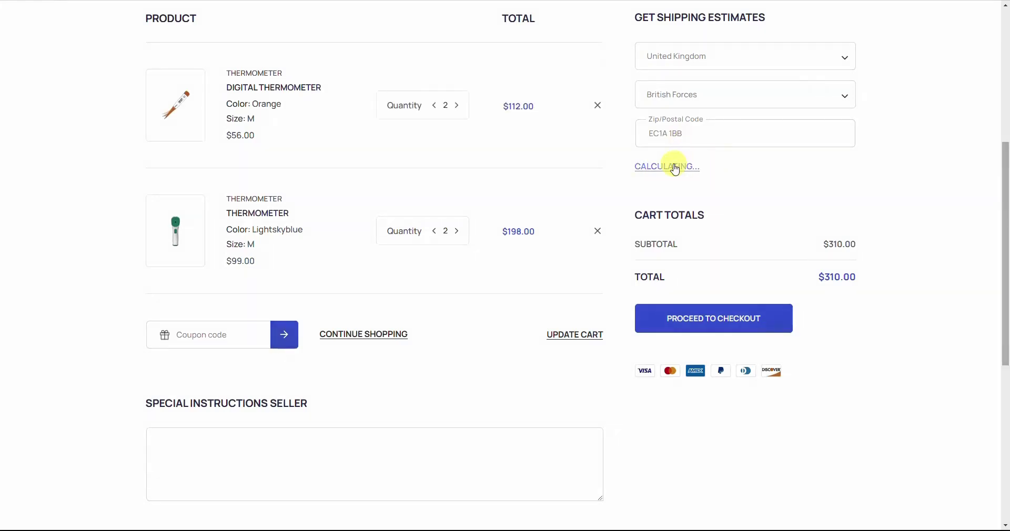
drag(648, 225, 721, 230)
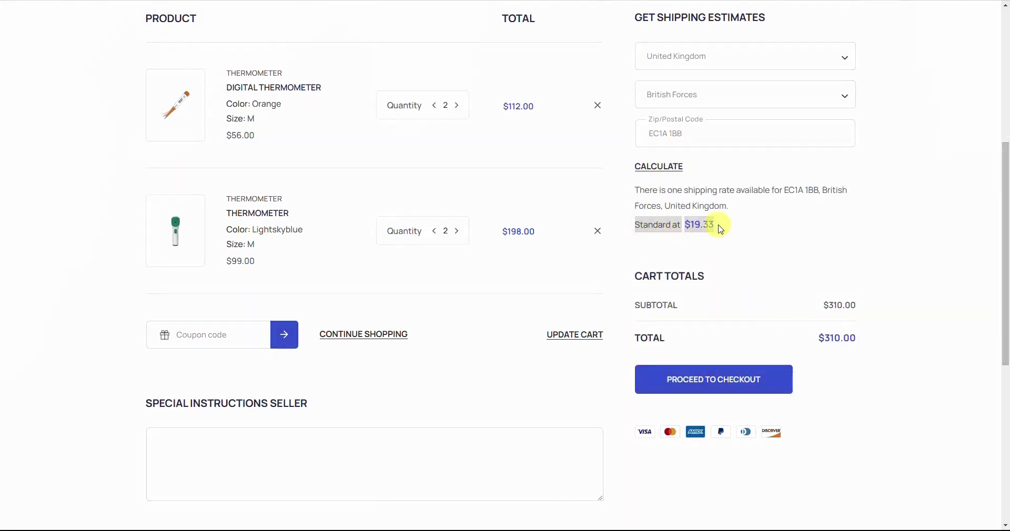
- Proceed to checkout and apply the discount code STELLA25 to the order before returning to the storefront
click(716, 377)
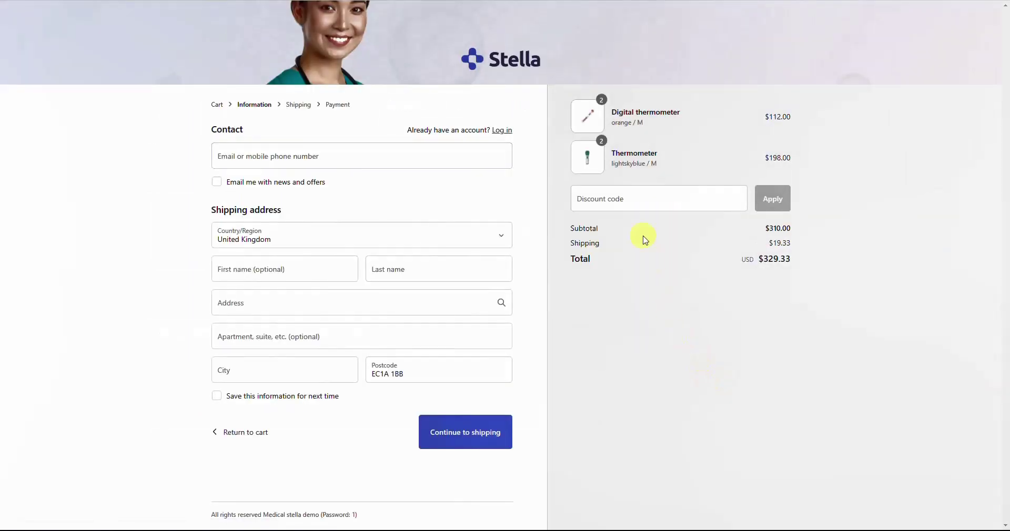
click(610, 188)
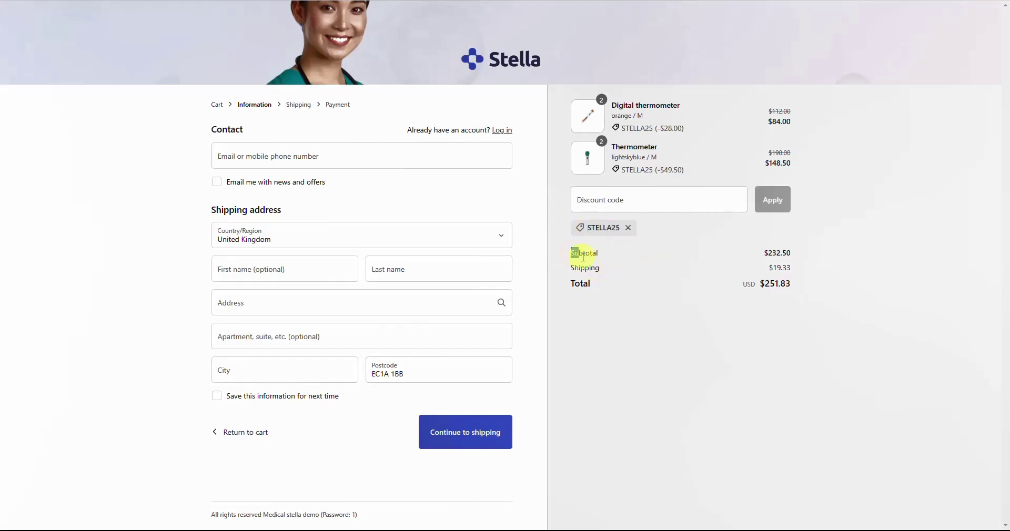
click(507, 65)
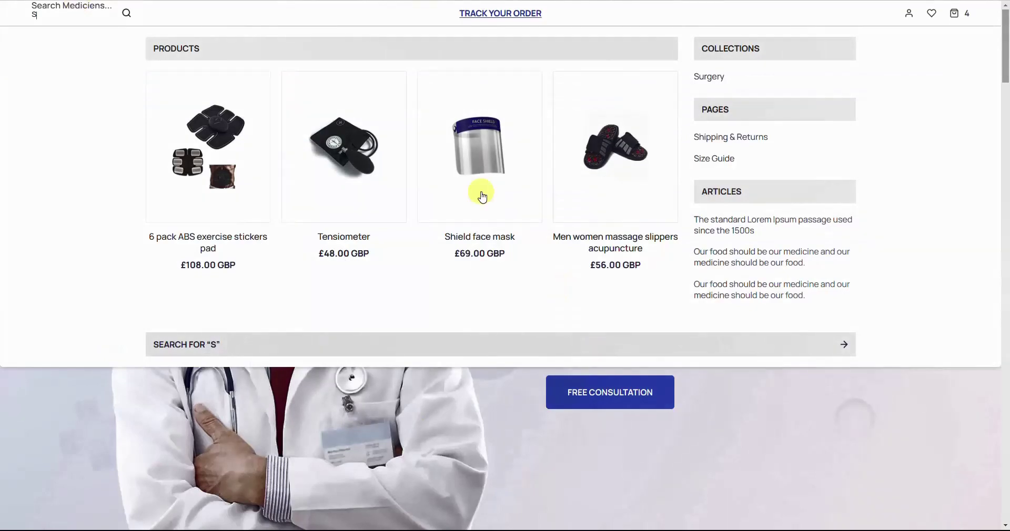
- Search the store for "s" and browse the product, page and blog article results
click(127, 13)
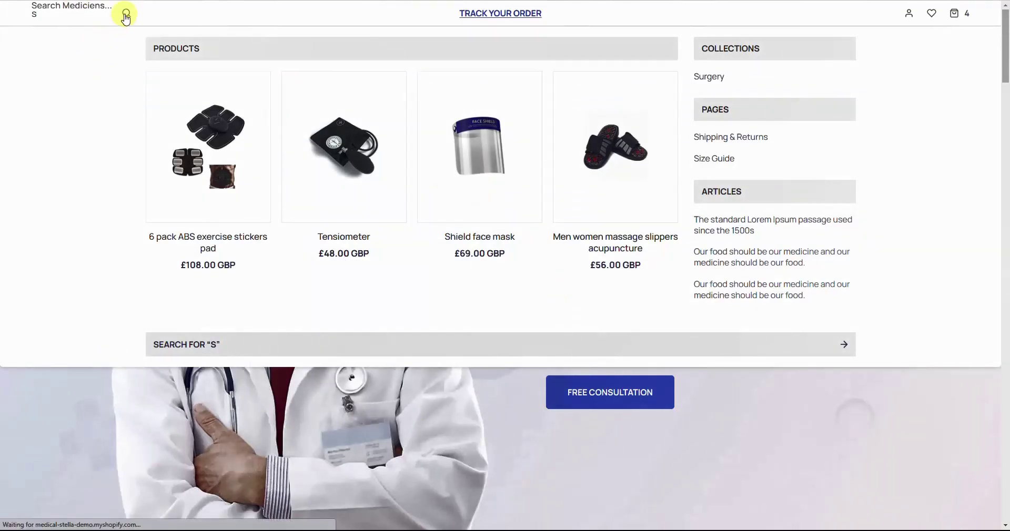
drag(1005, 18, 986, 92)
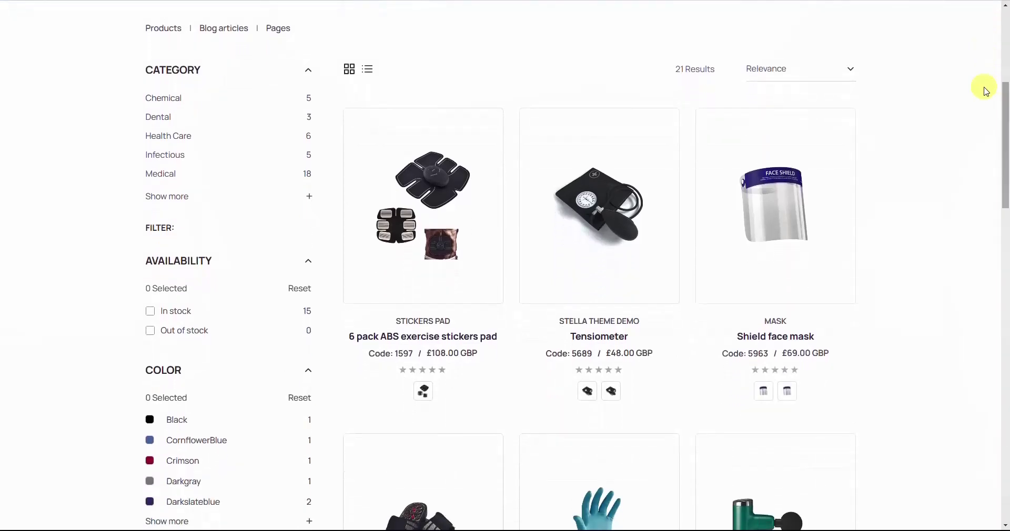
click(283, 34)
drag(1005, 21, 1006, 189)
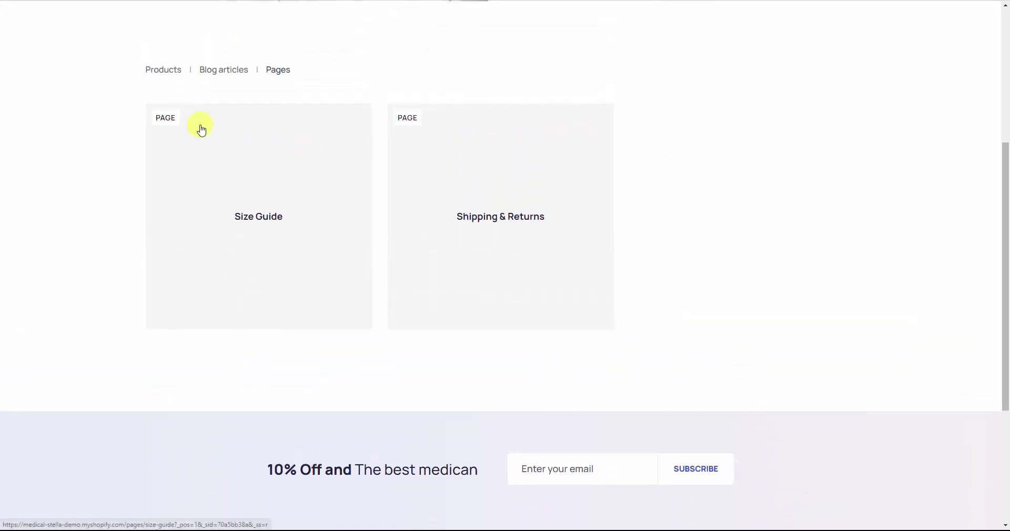
click(223, 75)
drag(1004, 97, 1004, 203)
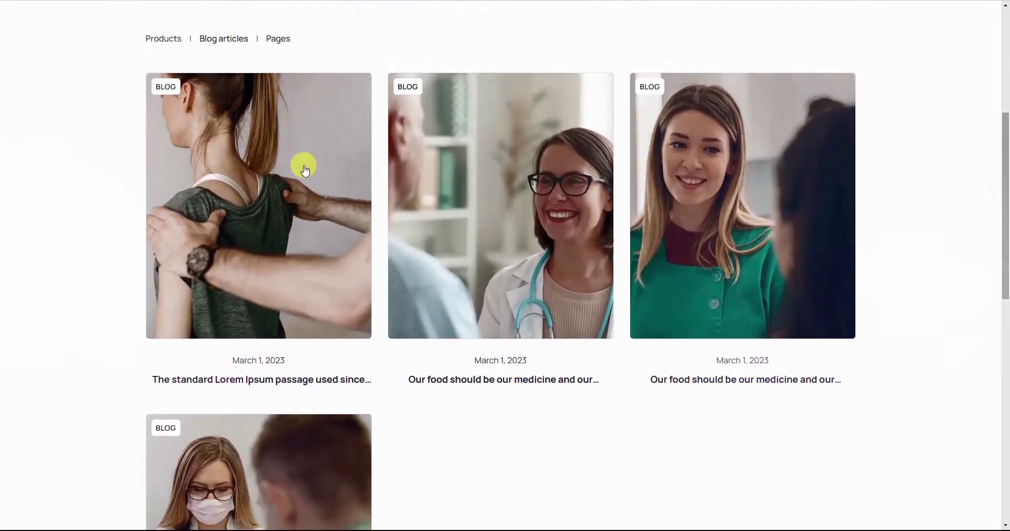
- Return to the product results, show them as a list and filter them to In stock items
click(163, 41)
drag(1006, 38, 999, 93)
click(368, 62)
click(174, 338)
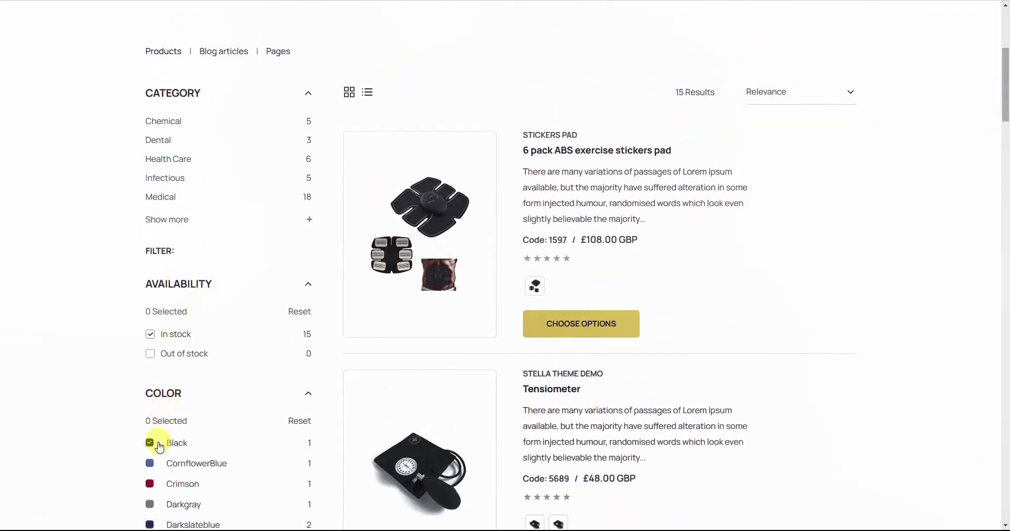
- Narrow the search results further to size M and the Blood pressure brand
scroll(197, 390, down, 7)
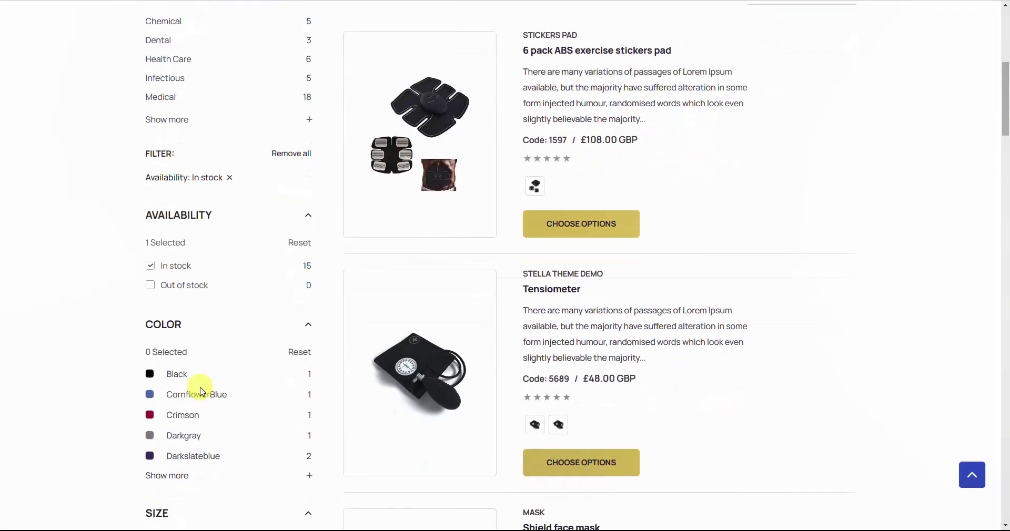
click(151, 316)
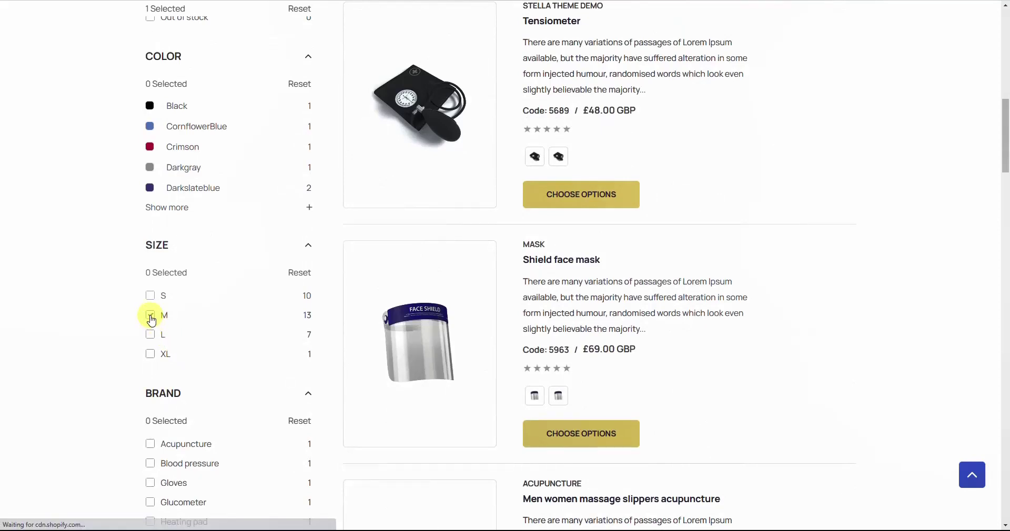
scroll(176, 364, down, 2)
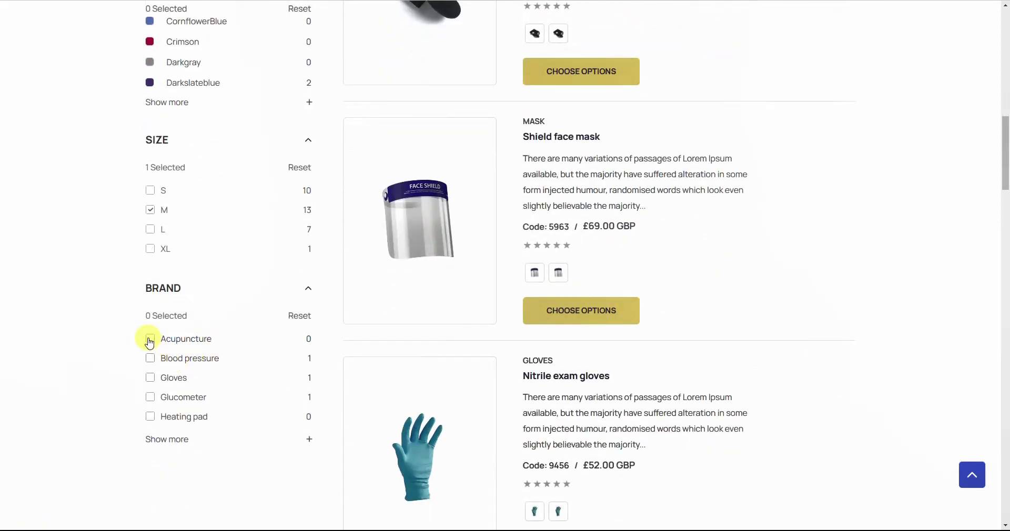
click(150, 360)
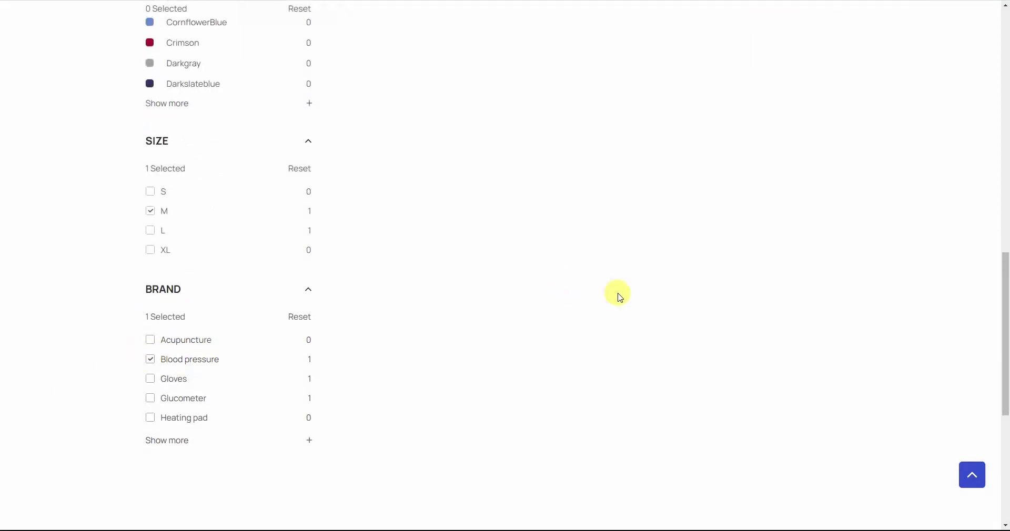
- Check the filtered product results and switch them back to grid view
scroll(621, 289, up, 6)
scroll(634, 282, up, 3)
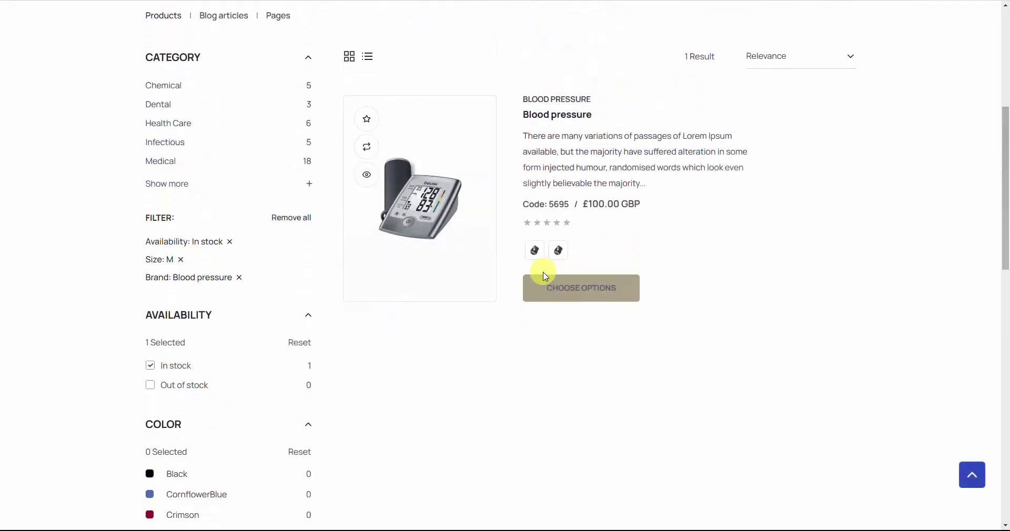
click(350, 57)
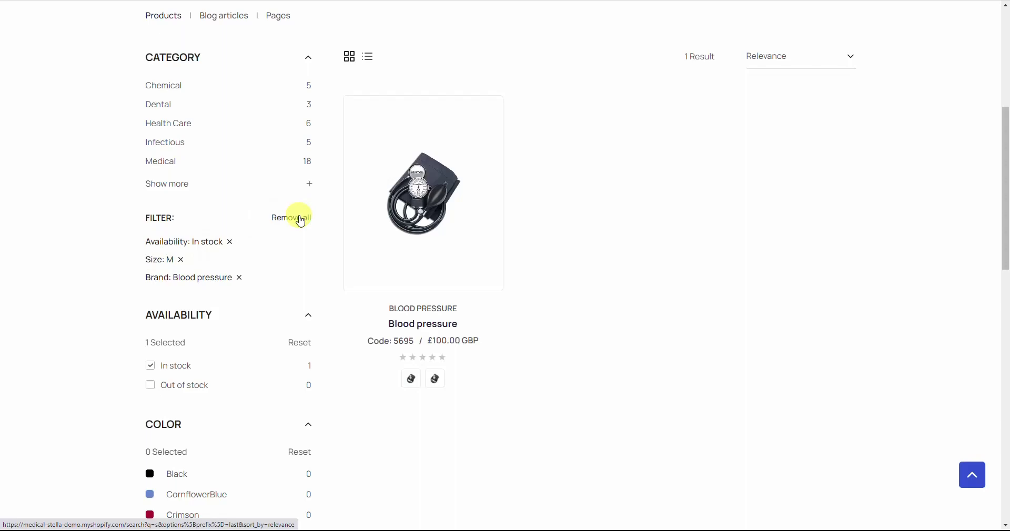
- Browse the posts on the Blog classic page and open the article "Our food should be our medicine and our medicine should be our food."
drag(1005, 159, 1006, 60)
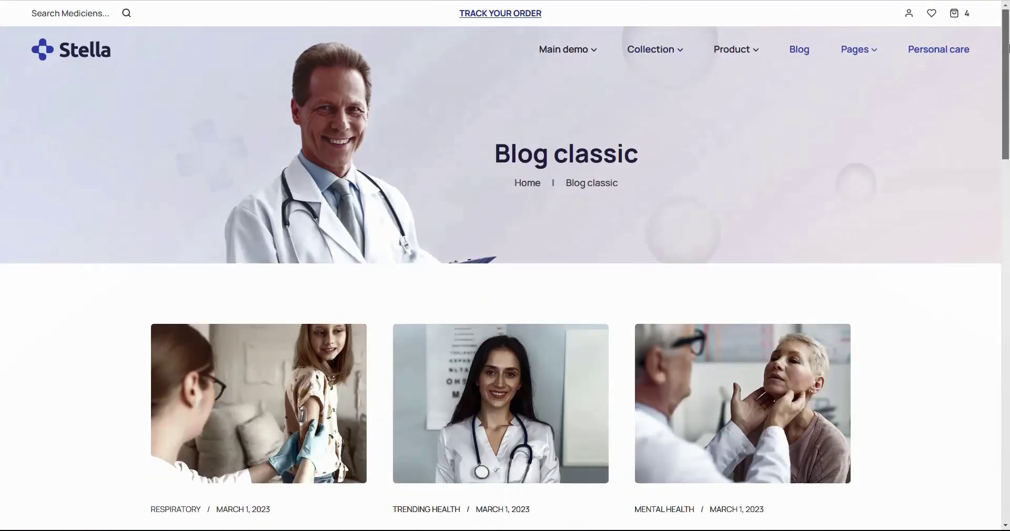
drag(1006, 30, 1009, 321)
mouse_move(1008, 274)
mouse_down()
mouse_move(1005, 79)
mouse_move(989, 25)
mouse_move(1000, 274)
mouse_up()
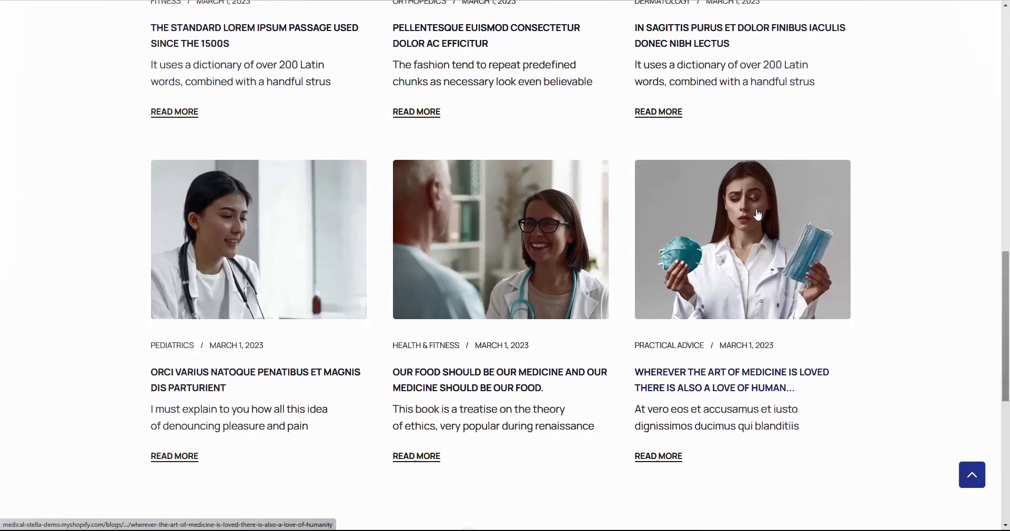
click(502, 244)
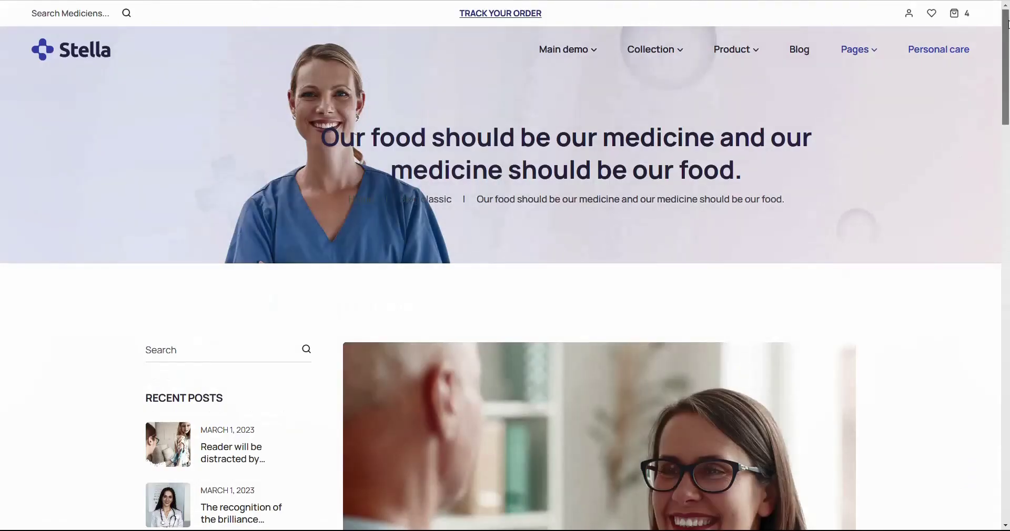
- Look through the opened article's text and its sidebar of recent posts, categories, tags and newsletter sign-up
drag(1006, 24, 1007, 281)
drag(1007, 346, 1008, 311)
drag(1008, 255, 1008, 16)
scroll(301, 61, down, 6)
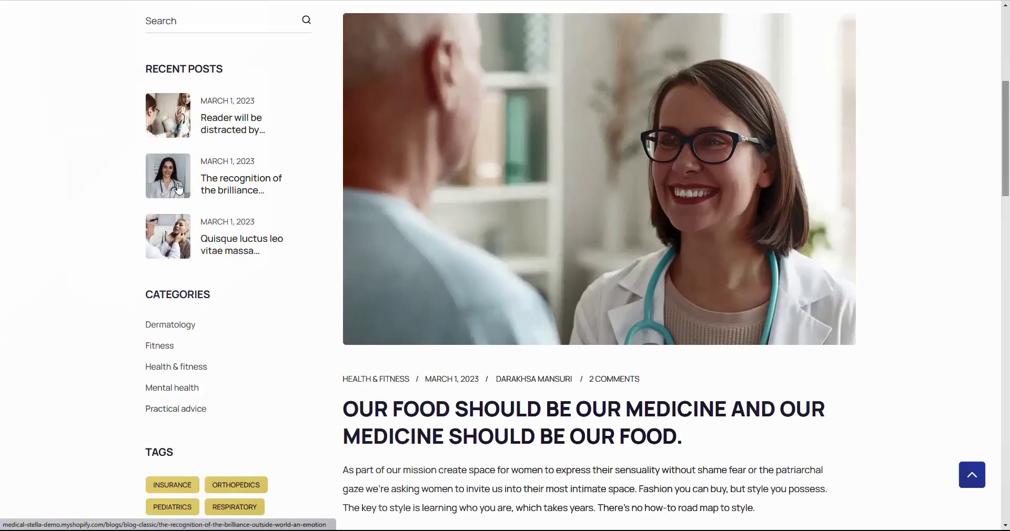
scroll(1008, 125, down, 5)
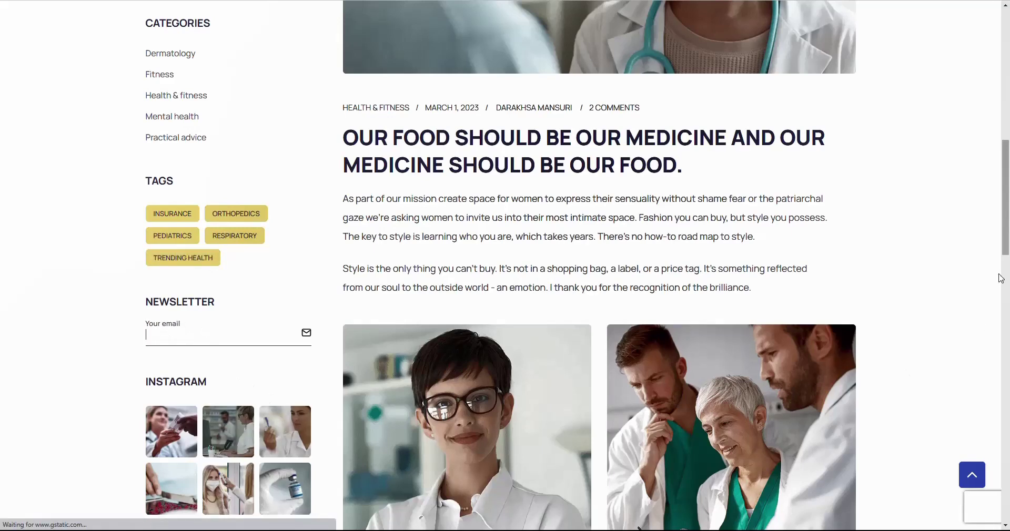
- Review the article's comments and try the name, email and comment fields of the Leave a comment form
scroll(1001, 279, down, 13)
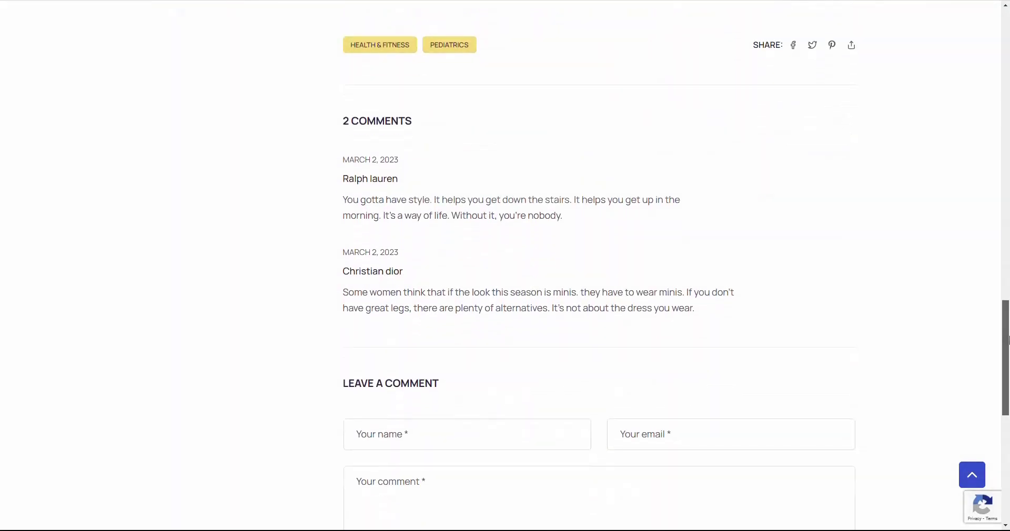
scroll(1007, 288, down, 5)
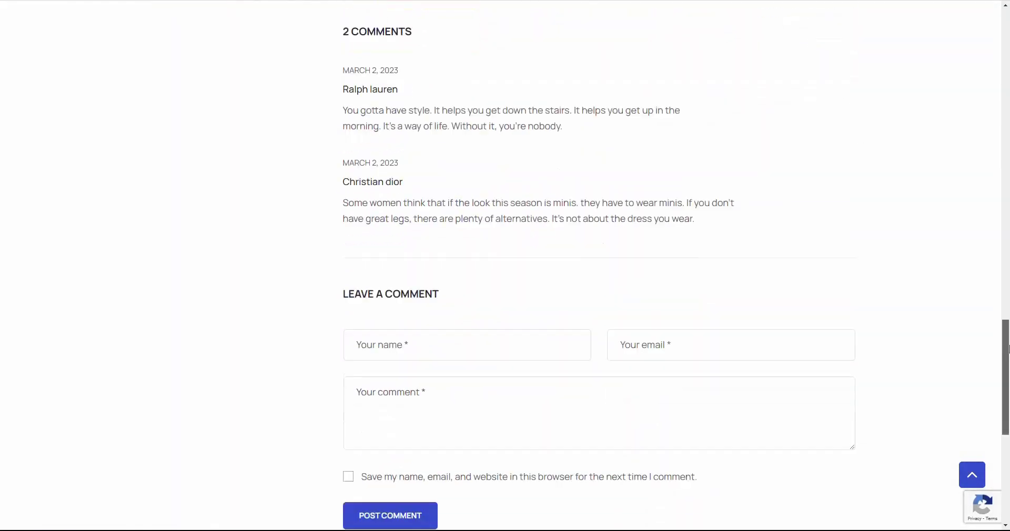
click(468, 174)
click(627, 179)
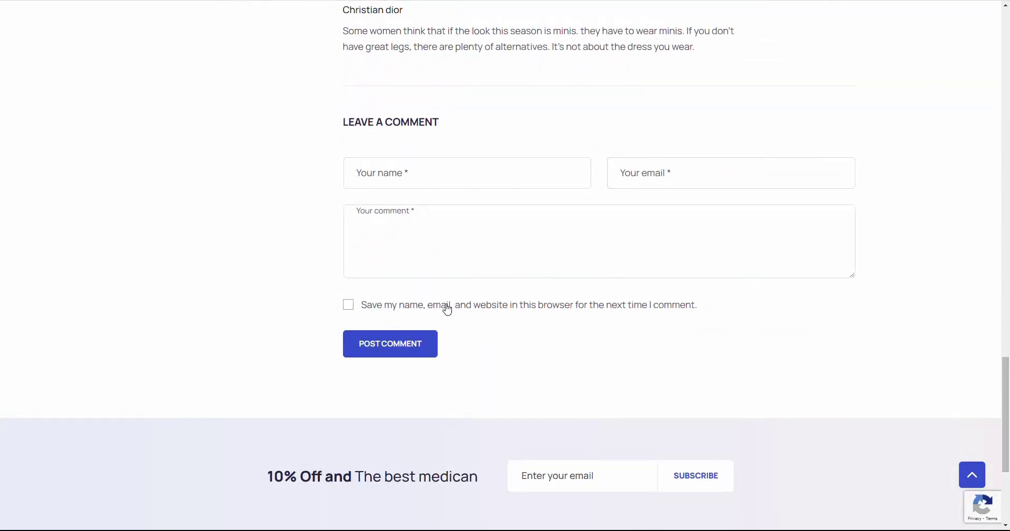
- Open the About us page from the site's about pages
drag(1008, 434, 1008, 84)
mouse_move(867, 55)
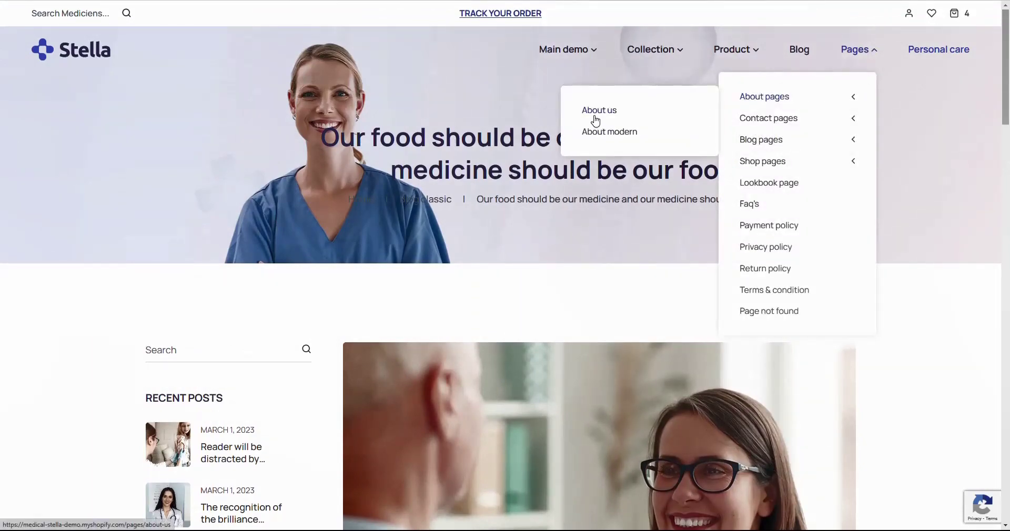
click(595, 122)
- Look over the About us page, open the Lookbook page and show the Blood pressure product marked in its main image
drag(1008, 29, 895, 73)
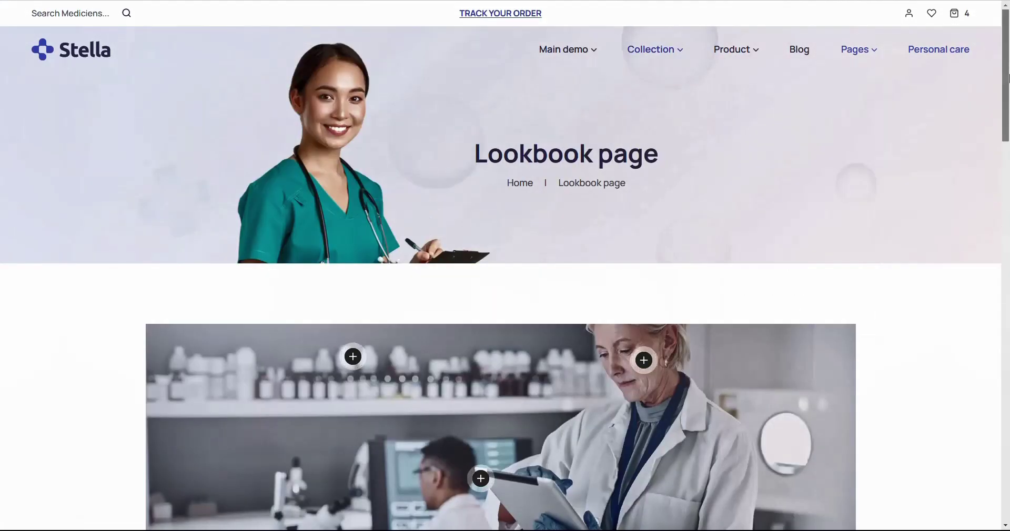
drag(1005, 46, 1009, 111)
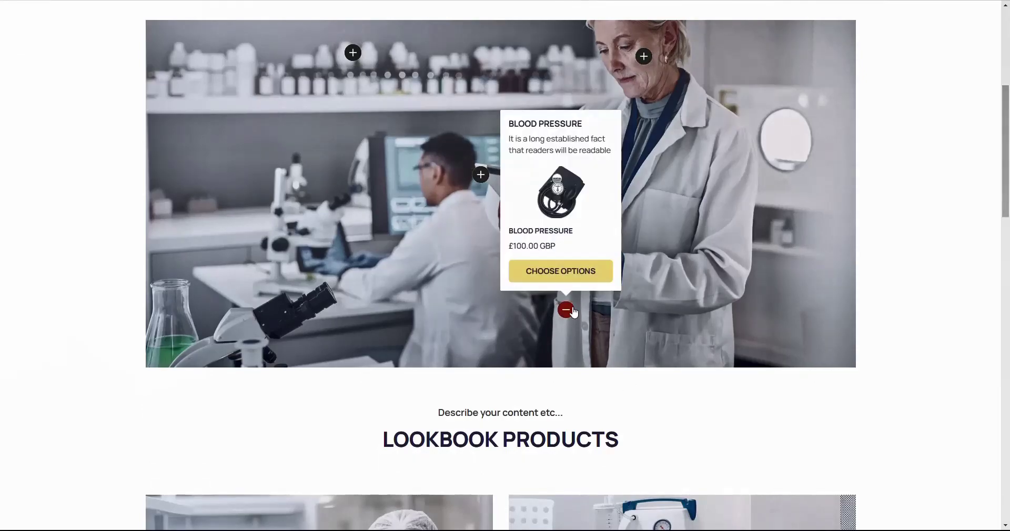